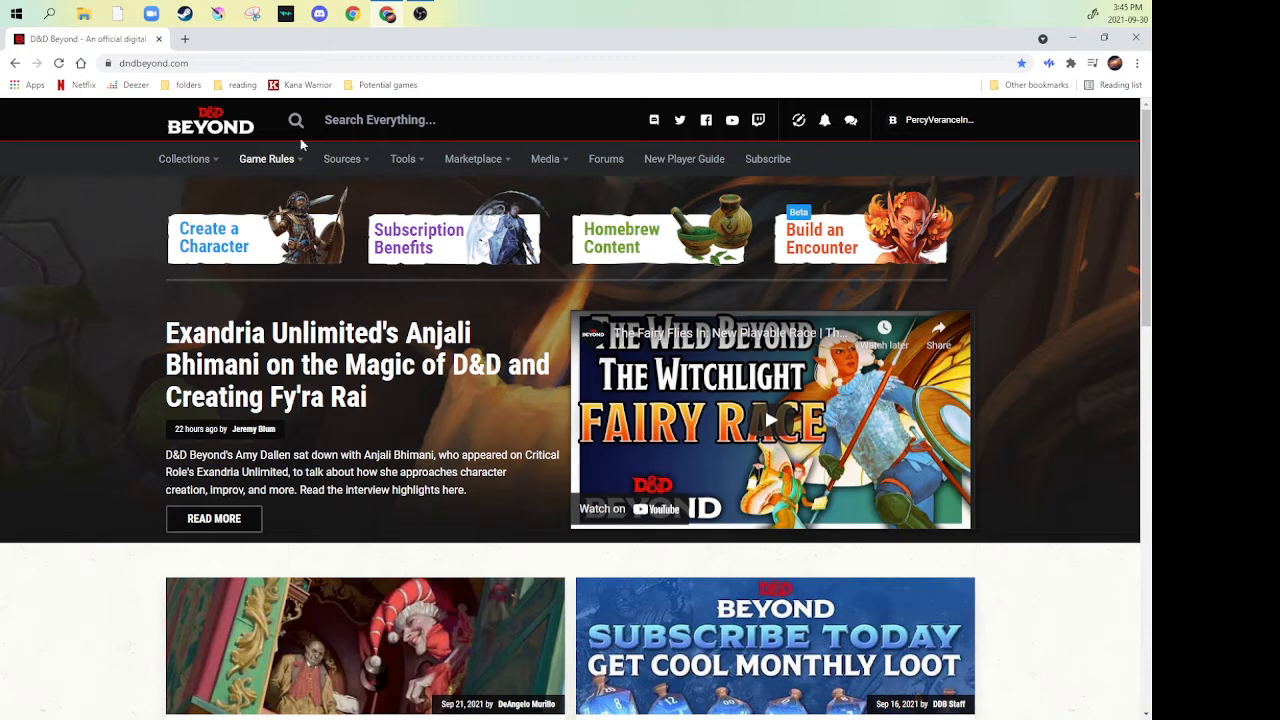
# - Start a new character with the Standard step-by-step method and advance past the introduction to the character preferences
pyautogui.moveTo(195, 164)
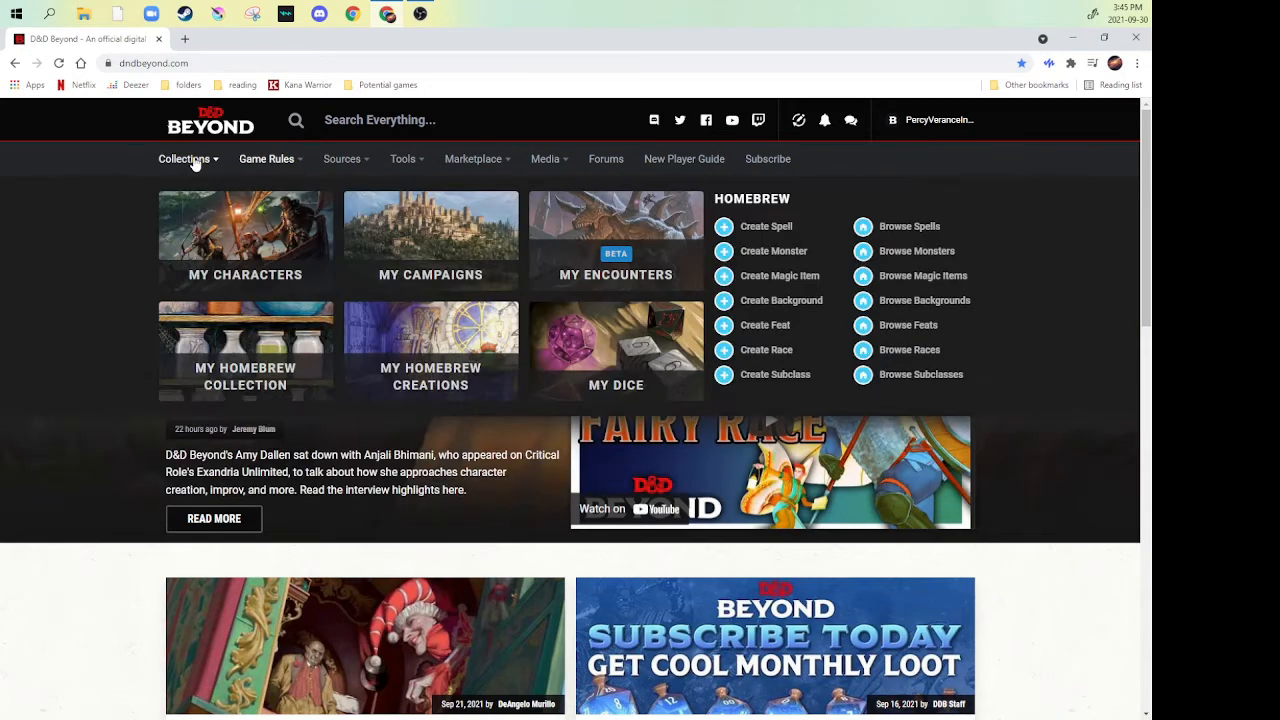
pyautogui.click(219, 248)
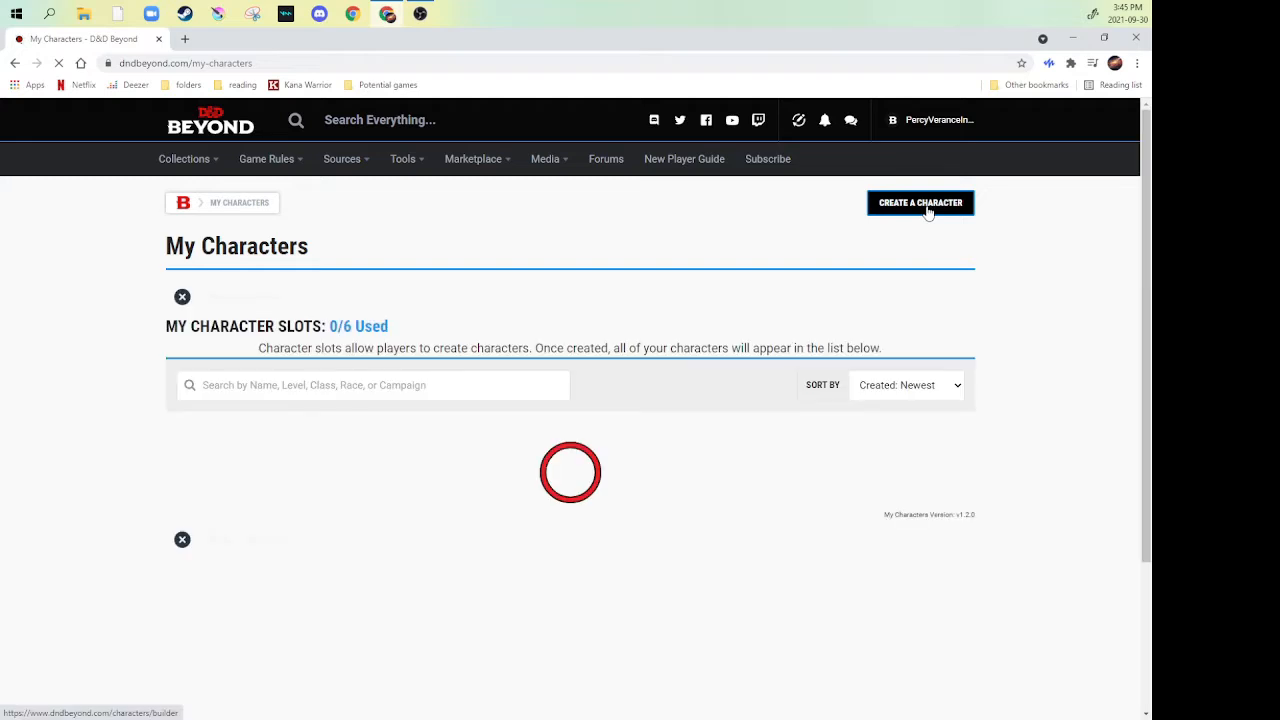
pyautogui.click(928, 211)
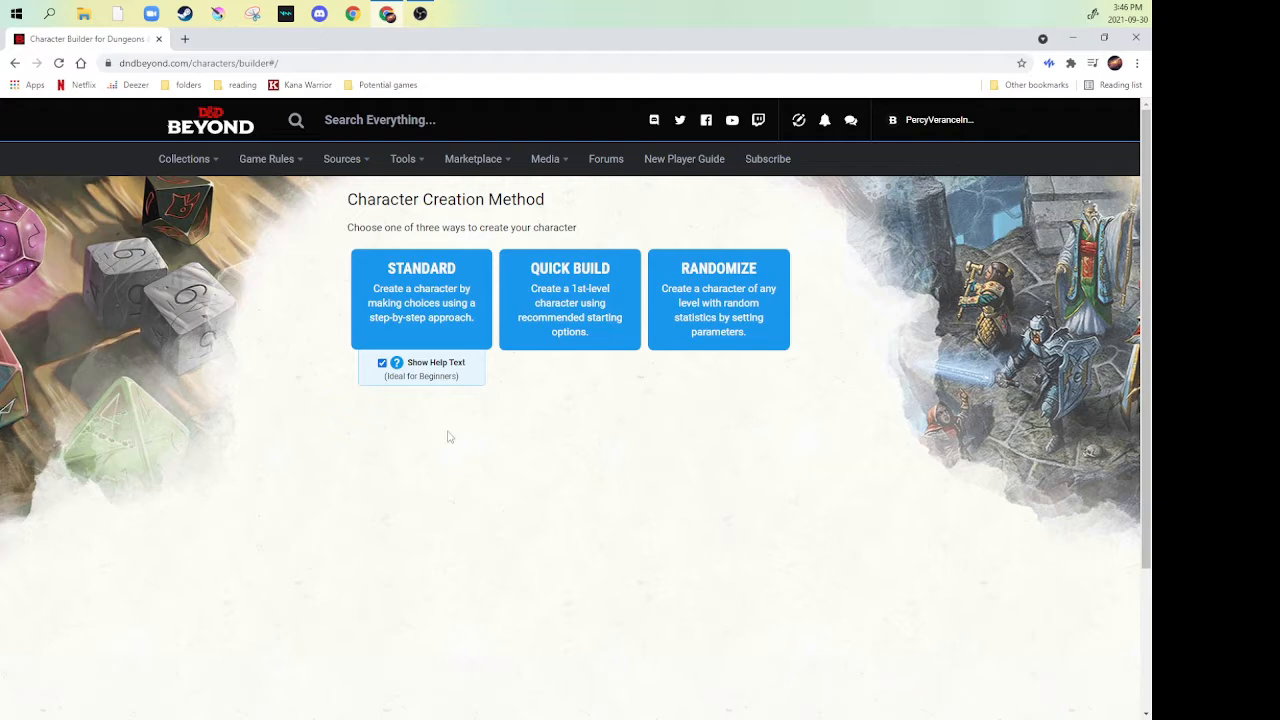
pyautogui.click(405, 327)
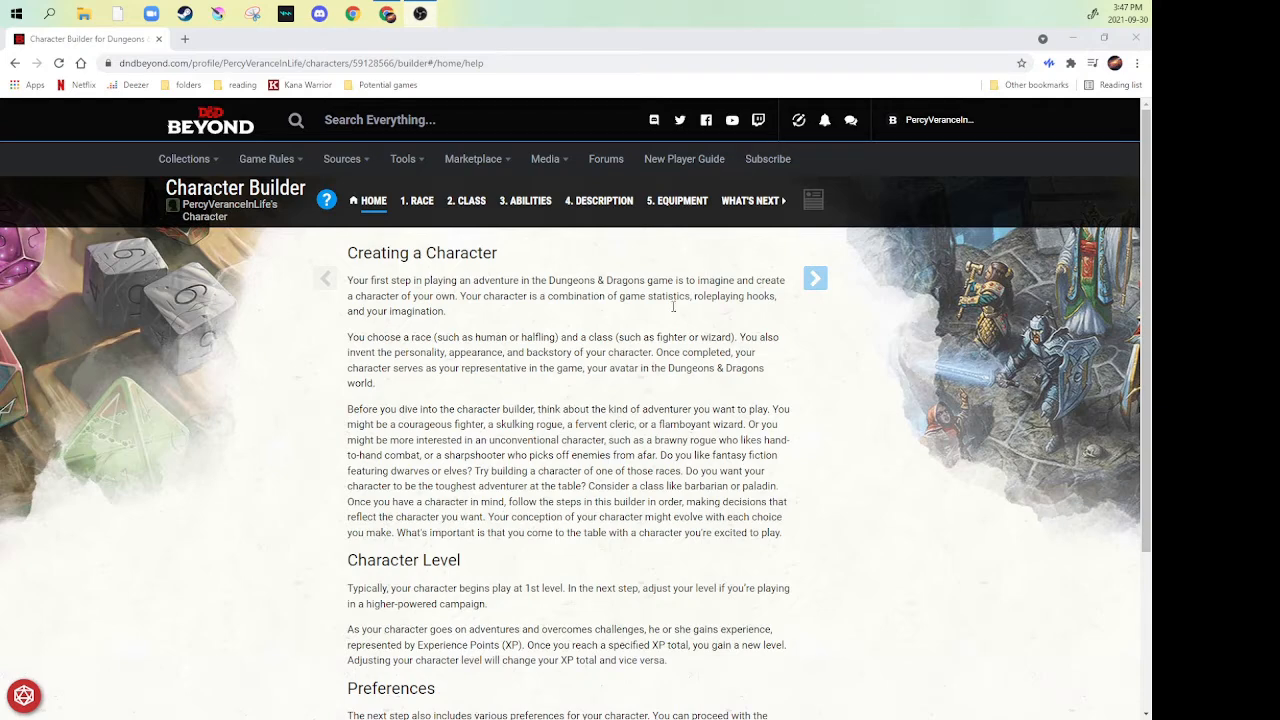
pyautogui.scroll(-1, 526, 392)
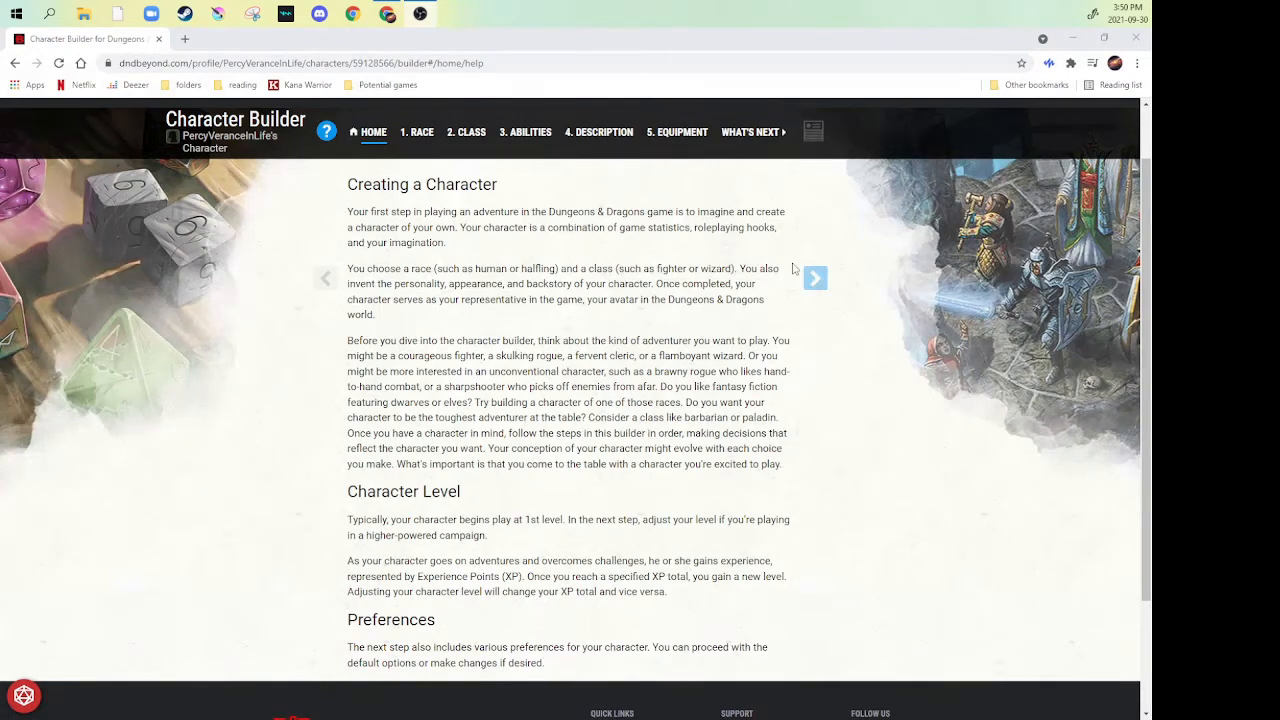
pyautogui.click(818, 279)
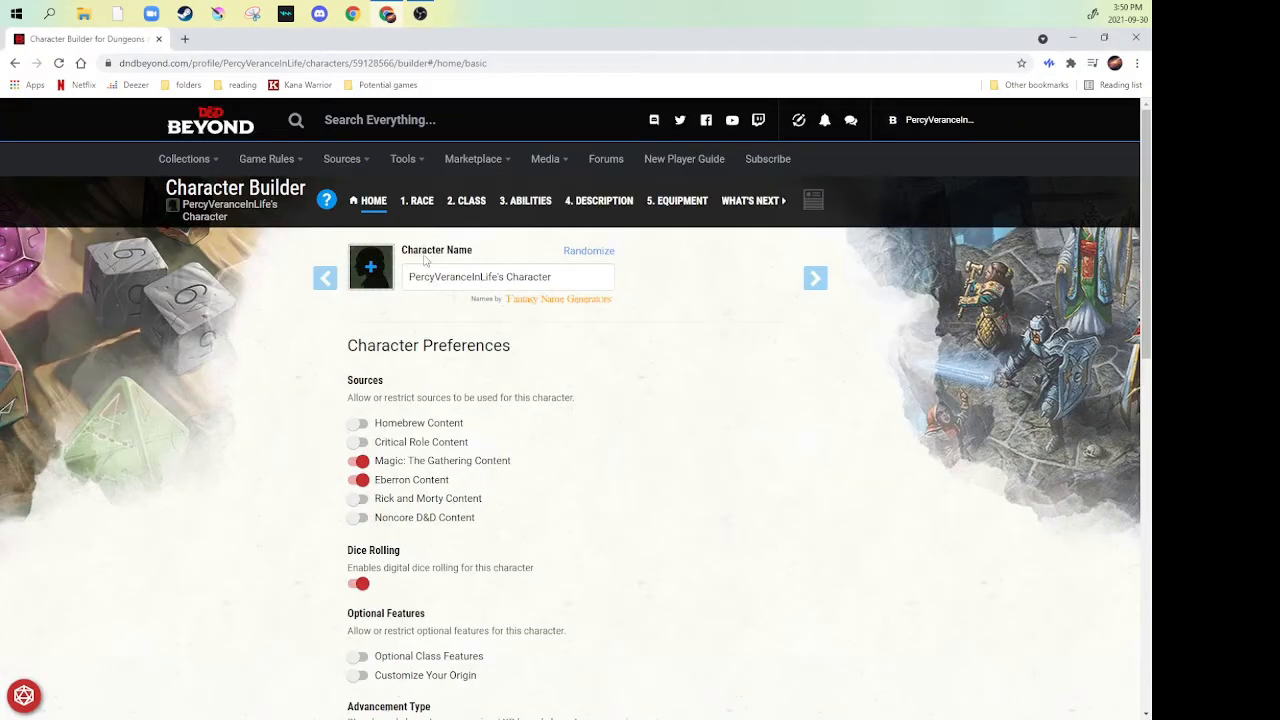
# - Replace the default character name with "Evanescance Anala"
pyautogui.click(537, 279)
pyautogui.moveTo(540, 279); pyautogui.dragTo(400, 292)
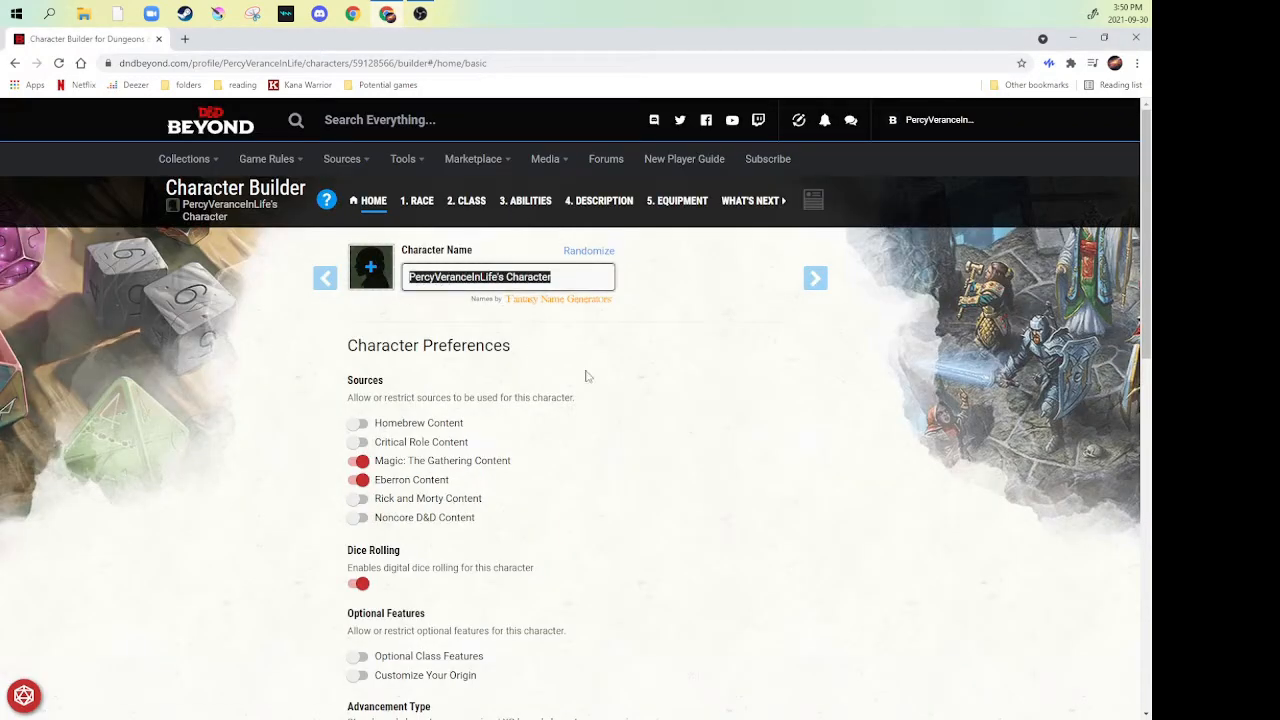
pyautogui.press('BackSpace')
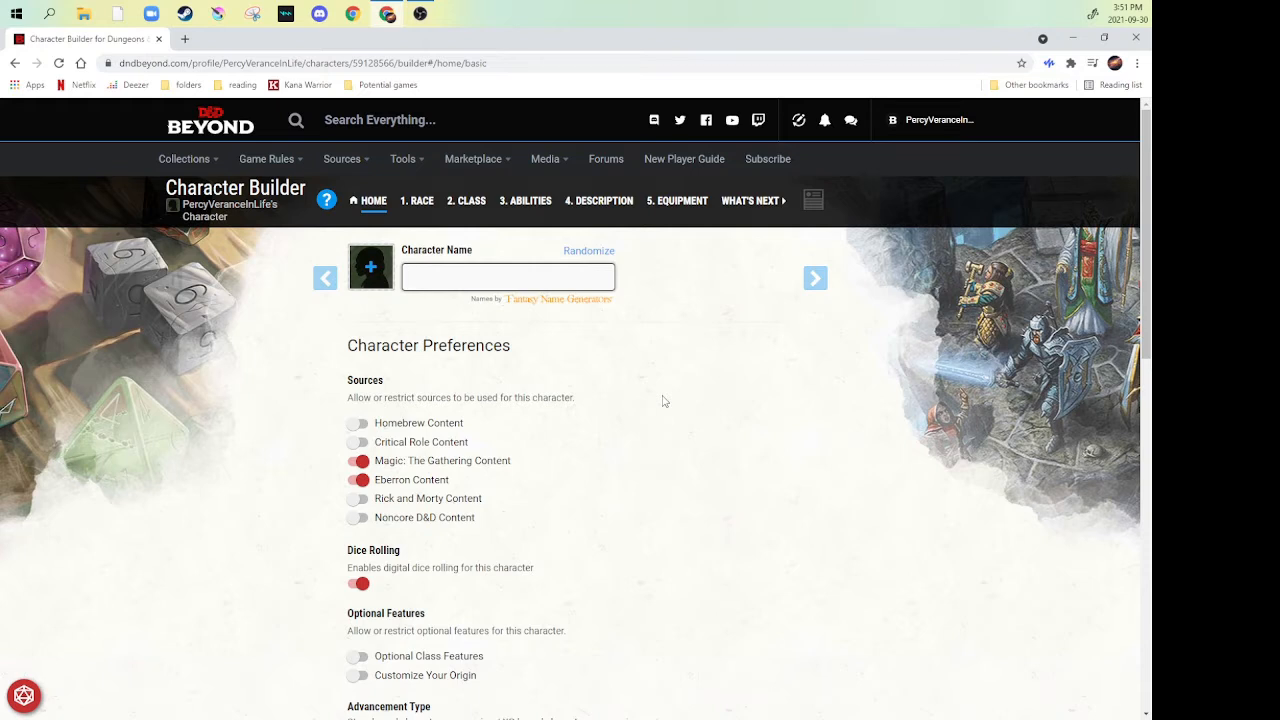
pyautogui.write('Evan')
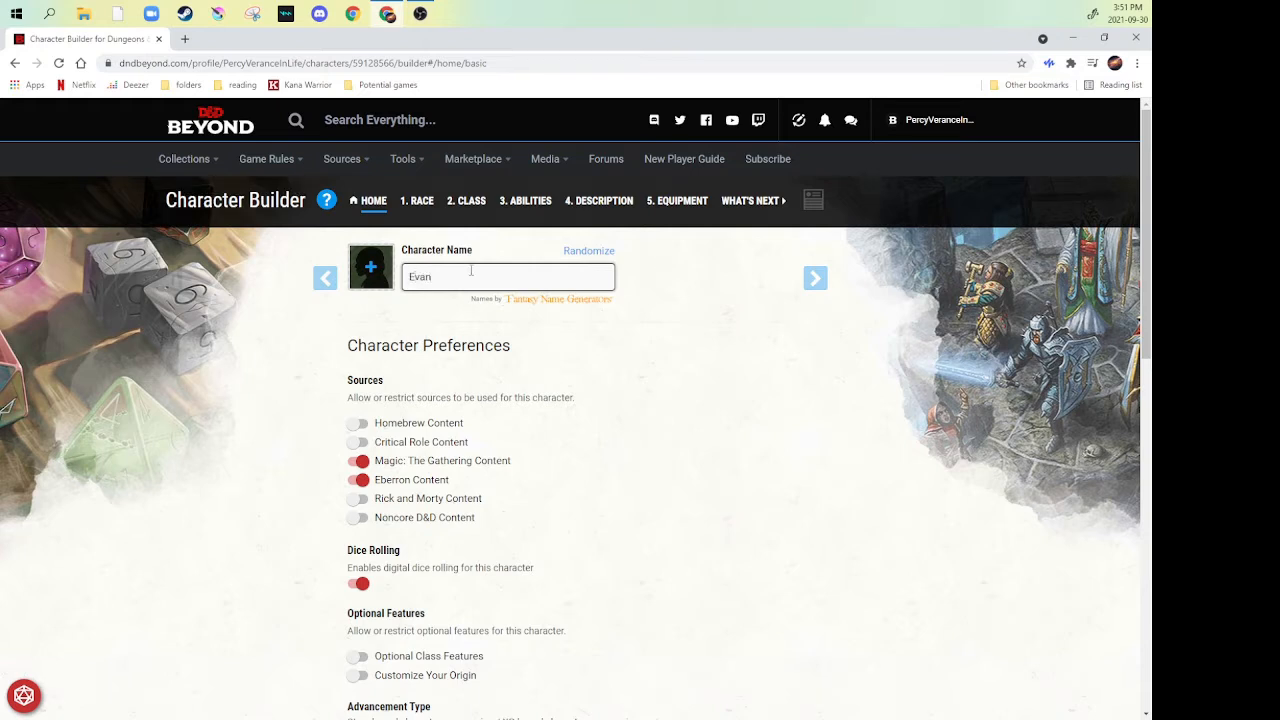
pyautogui.write('escen')
pyautogui.press('BackSpace')
pyautogui.press('BackSpace')
pyautogui.write('z')
pyautogui.write('ancer')
pyautogui.write(' Anala')
pyautogui.click(638, 368)
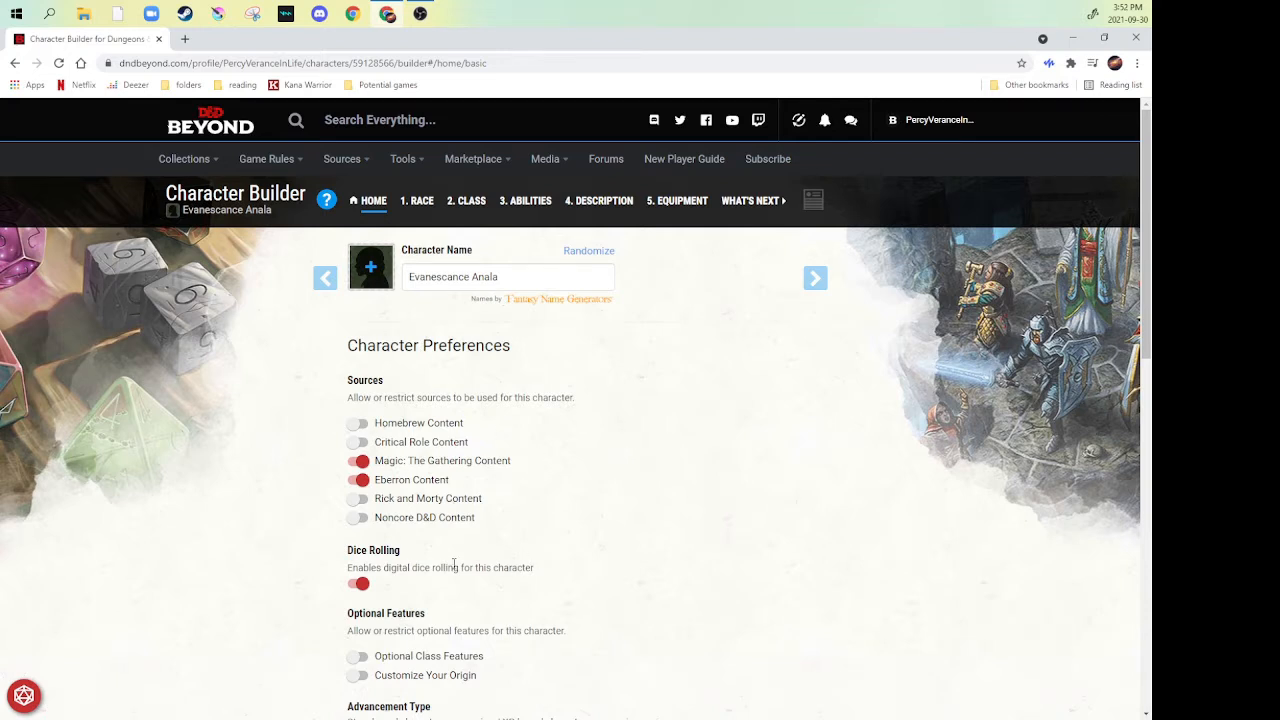
# - Review the character preferences, from content sources and dice rolling to advancement, hit points, prerequisites and encumbrance
pyautogui.scroll(-2, 479, 343)
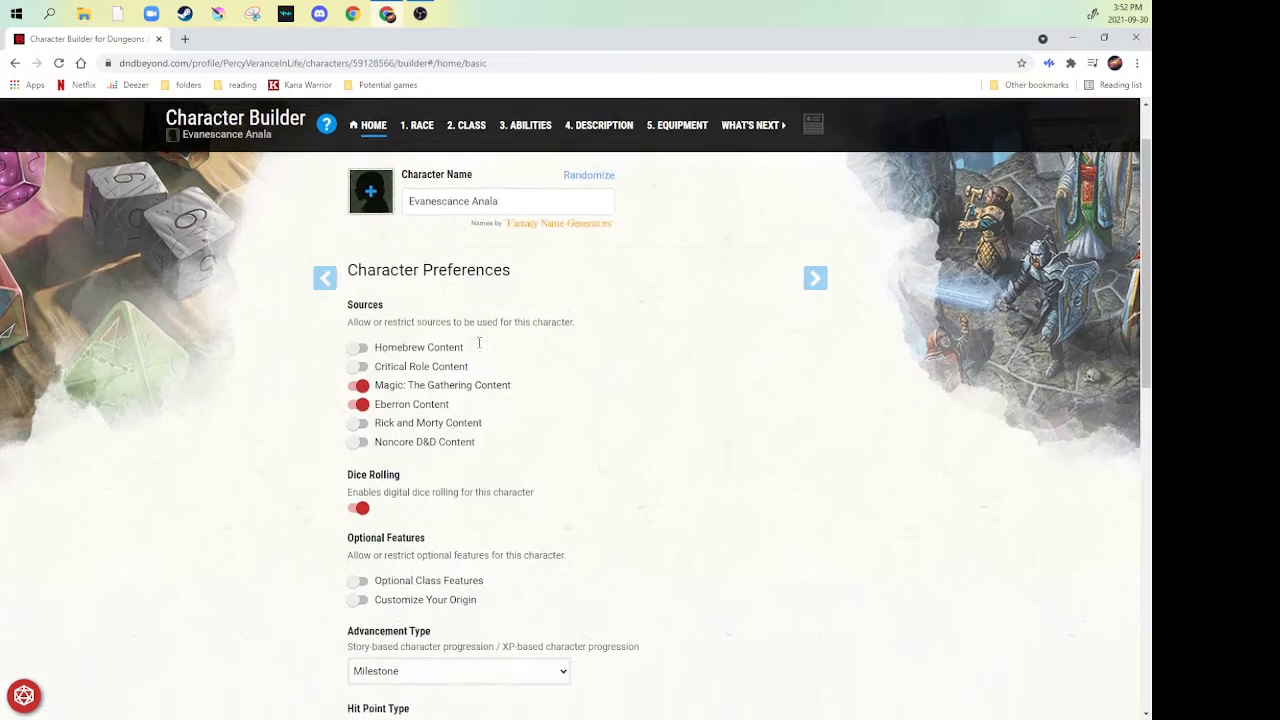
pyautogui.scroll(-1, 479, 343)
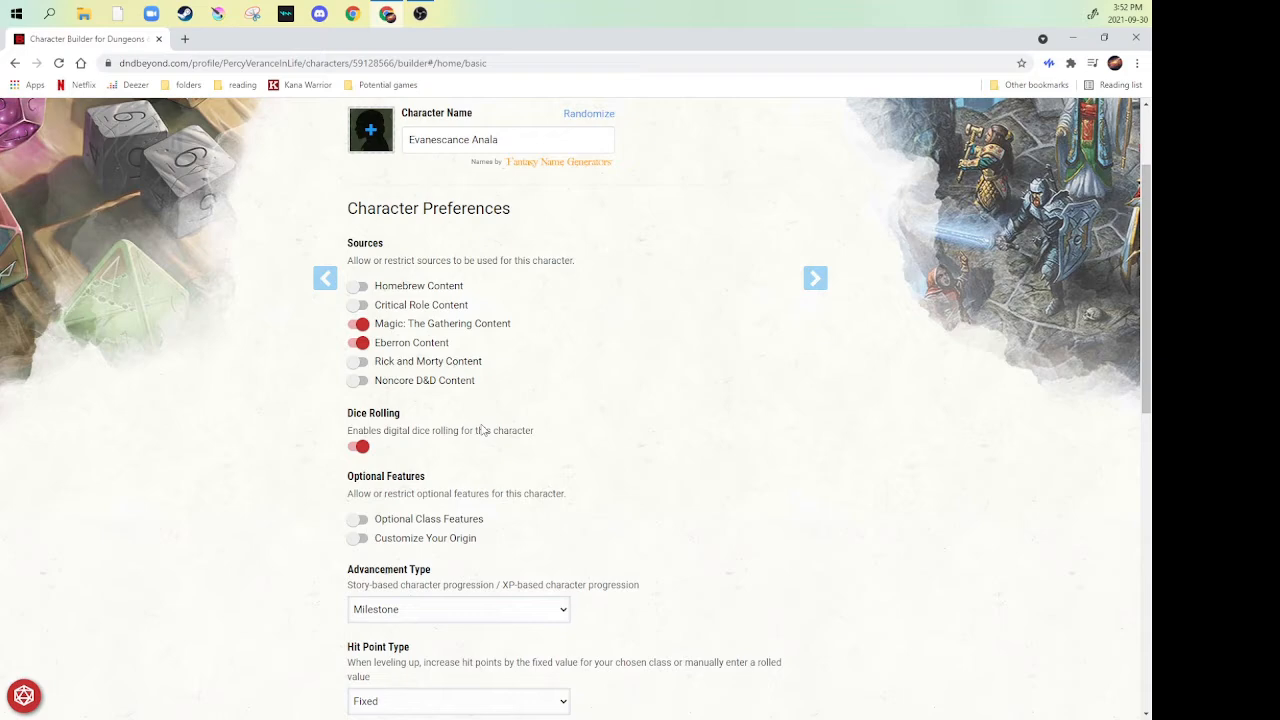
pyautogui.scroll(-3, 482, 430)
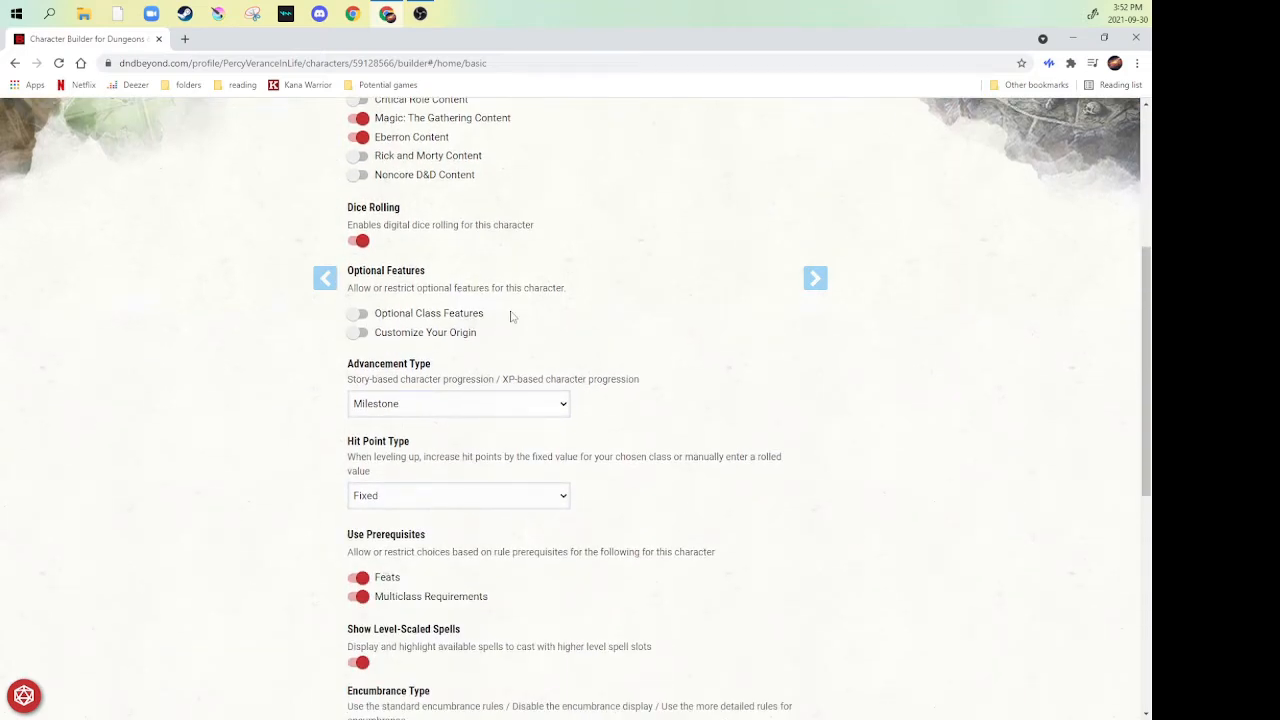
pyautogui.scroll(-3, 519, 318)
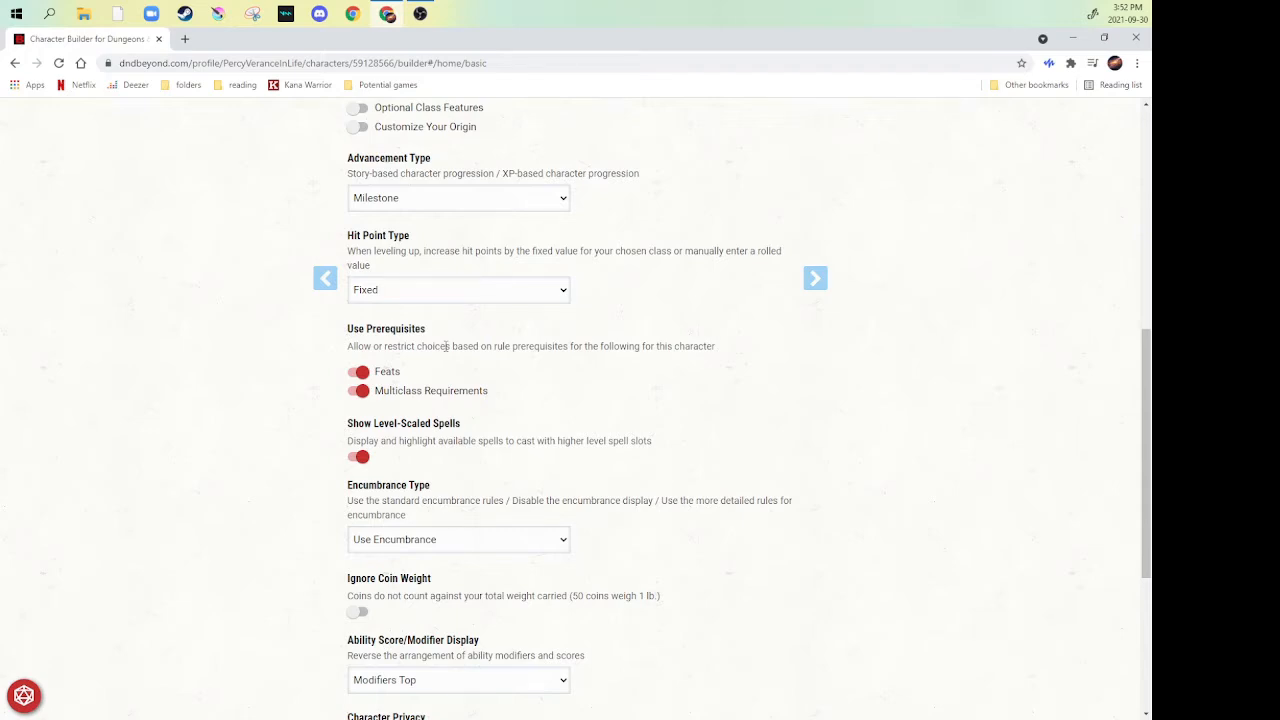
pyautogui.scroll(-2, 449, 400)
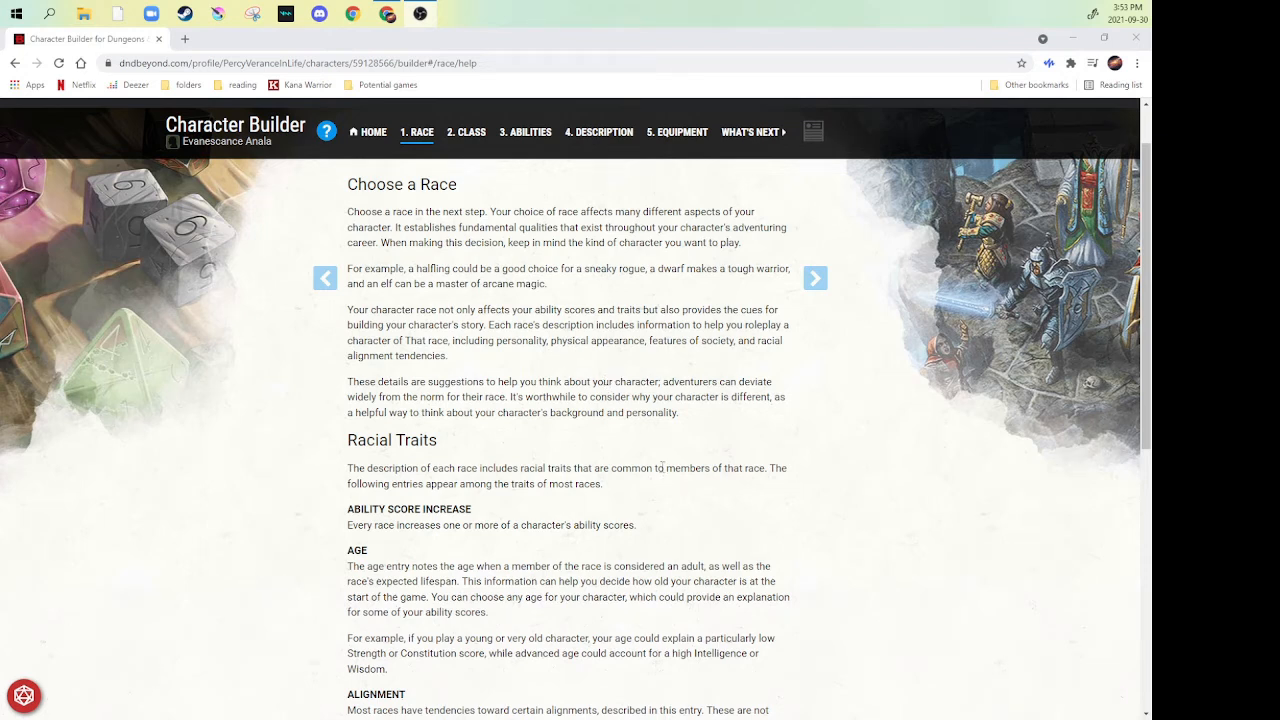
# - Read the guidance on choosing a race and on racial traits, and continue to the race list
pyautogui.scroll(-2, 665, 393)
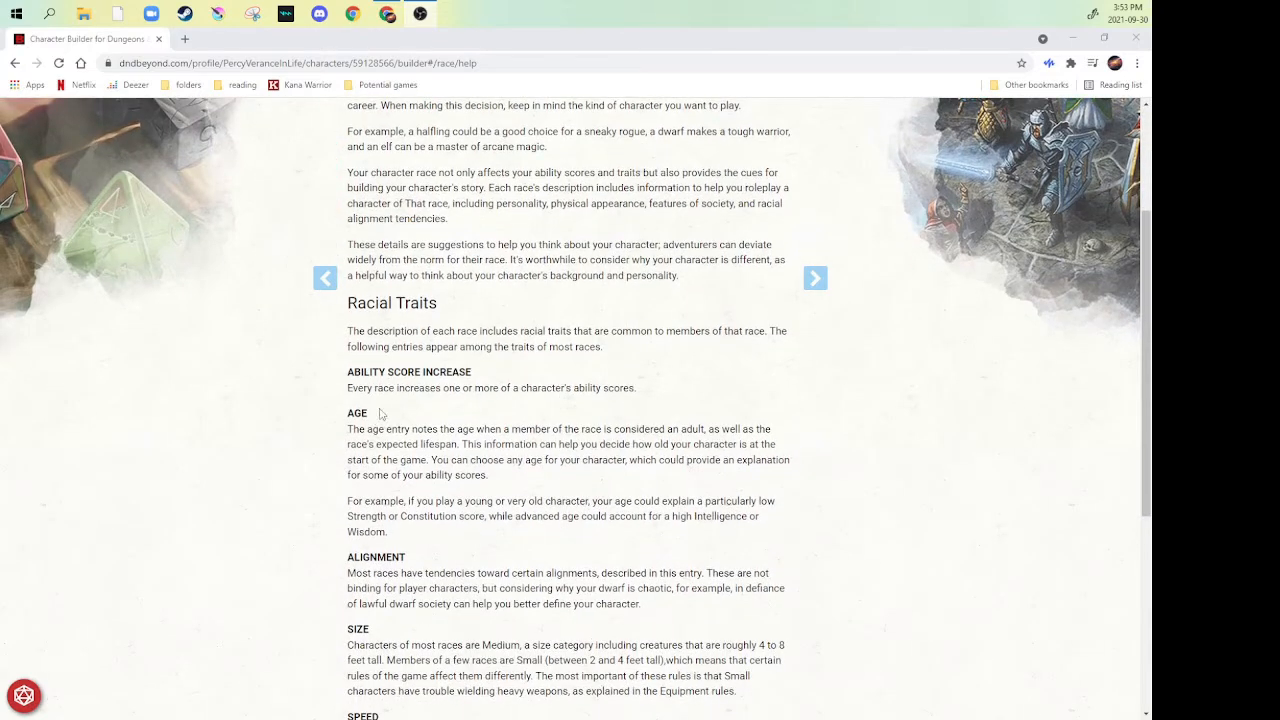
pyautogui.scroll(-1, 399, 405)
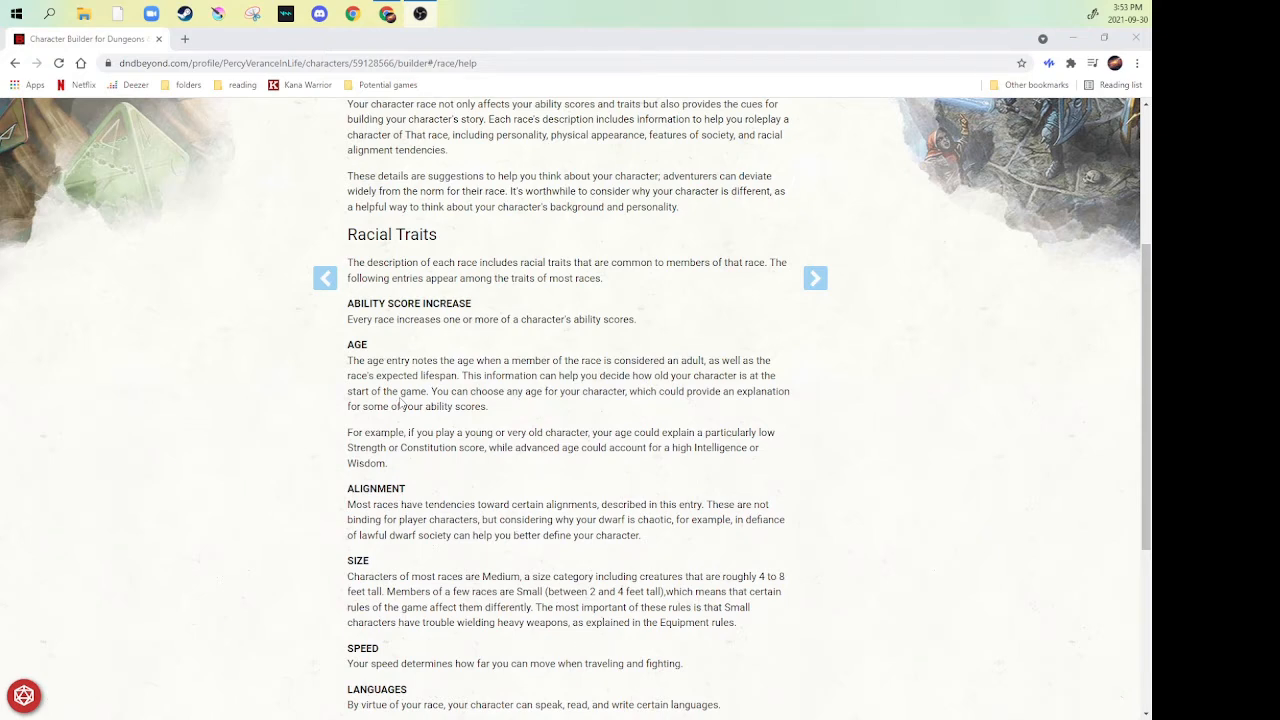
pyautogui.scroll(-2, 322, 380)
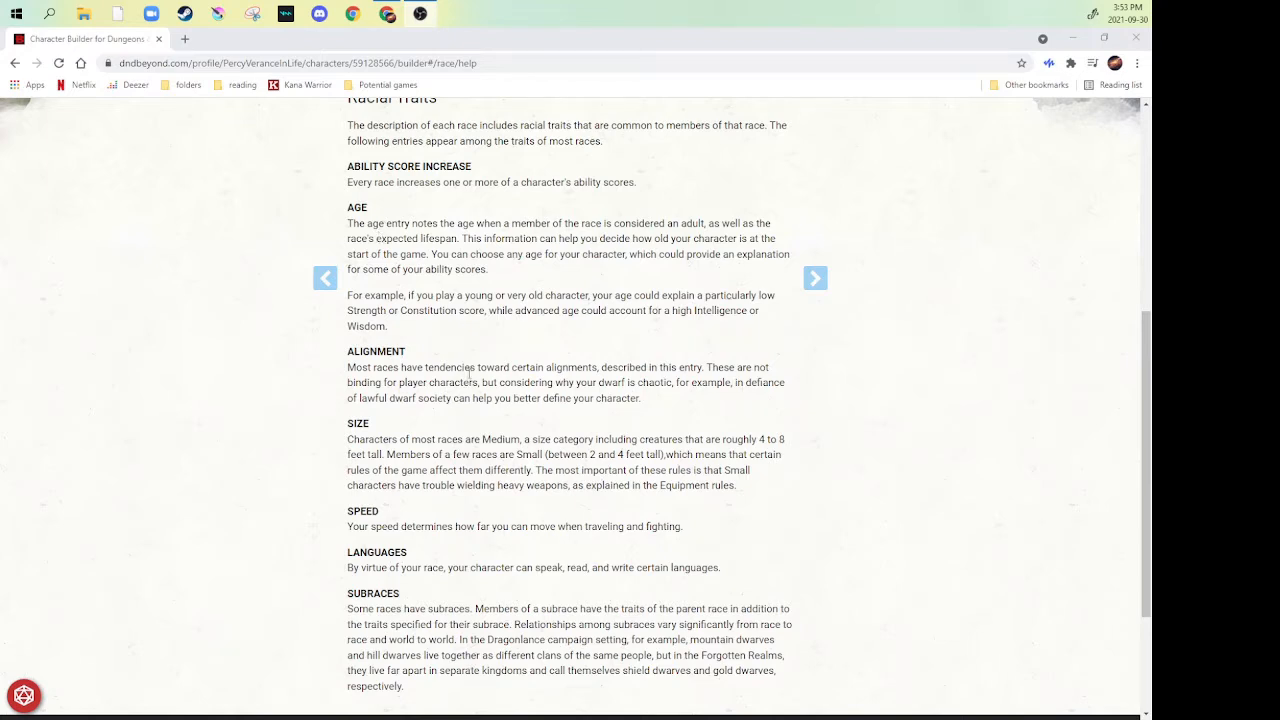
pyautogui.scroll(-1, 467, 378)
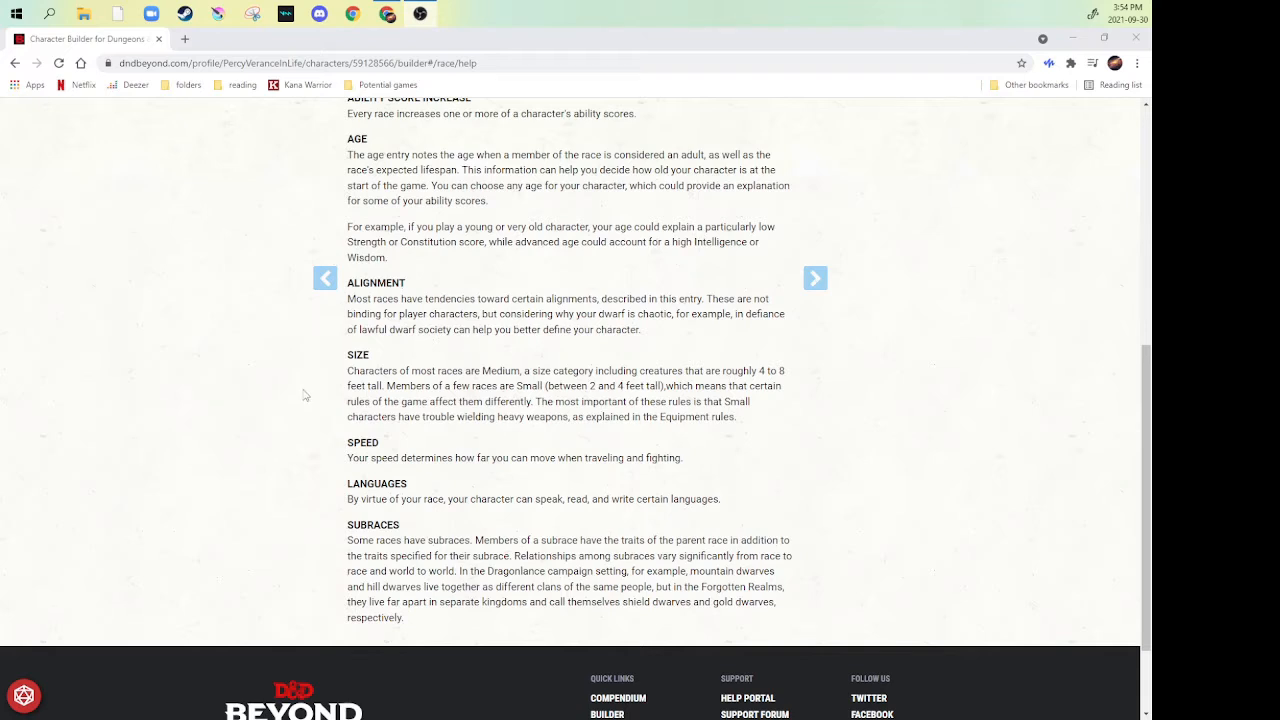
pyautogui.scroll(-1, 305, 395)
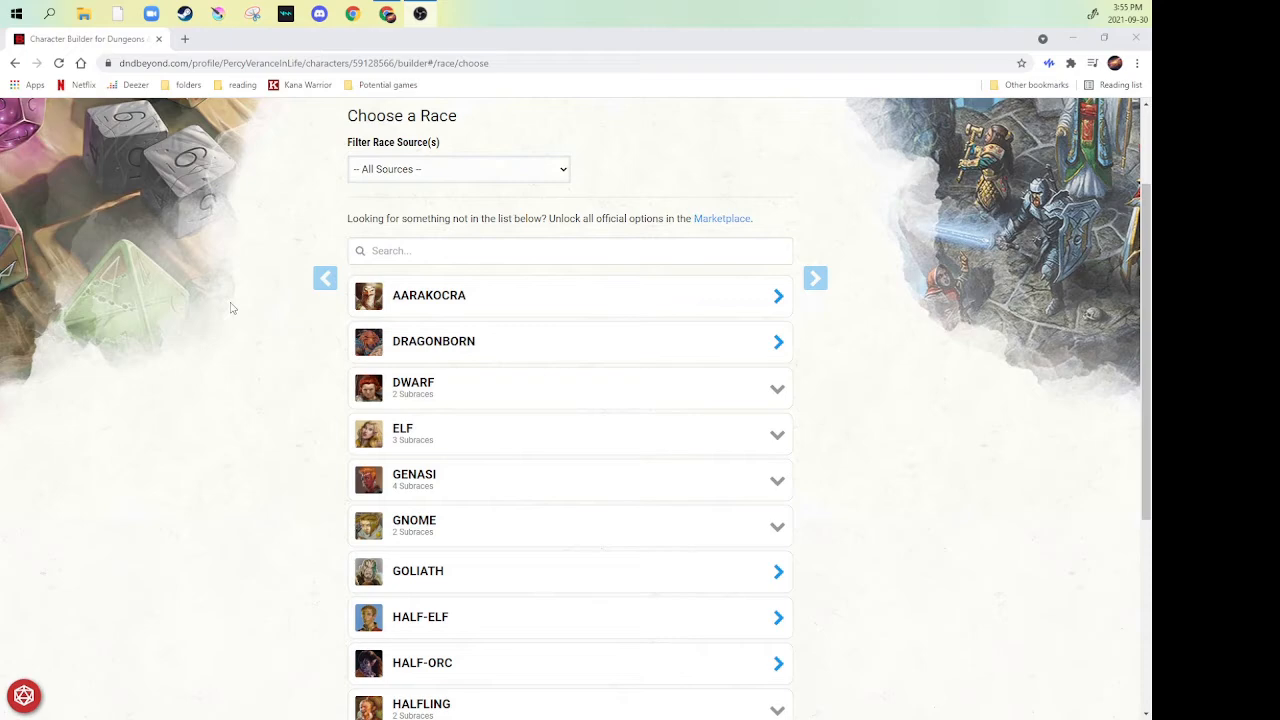
# - Browse the available races, review the Half-Elf traits and choose Half-Elf as the character's race
pyautogui.scroll(-1, 236, 298)
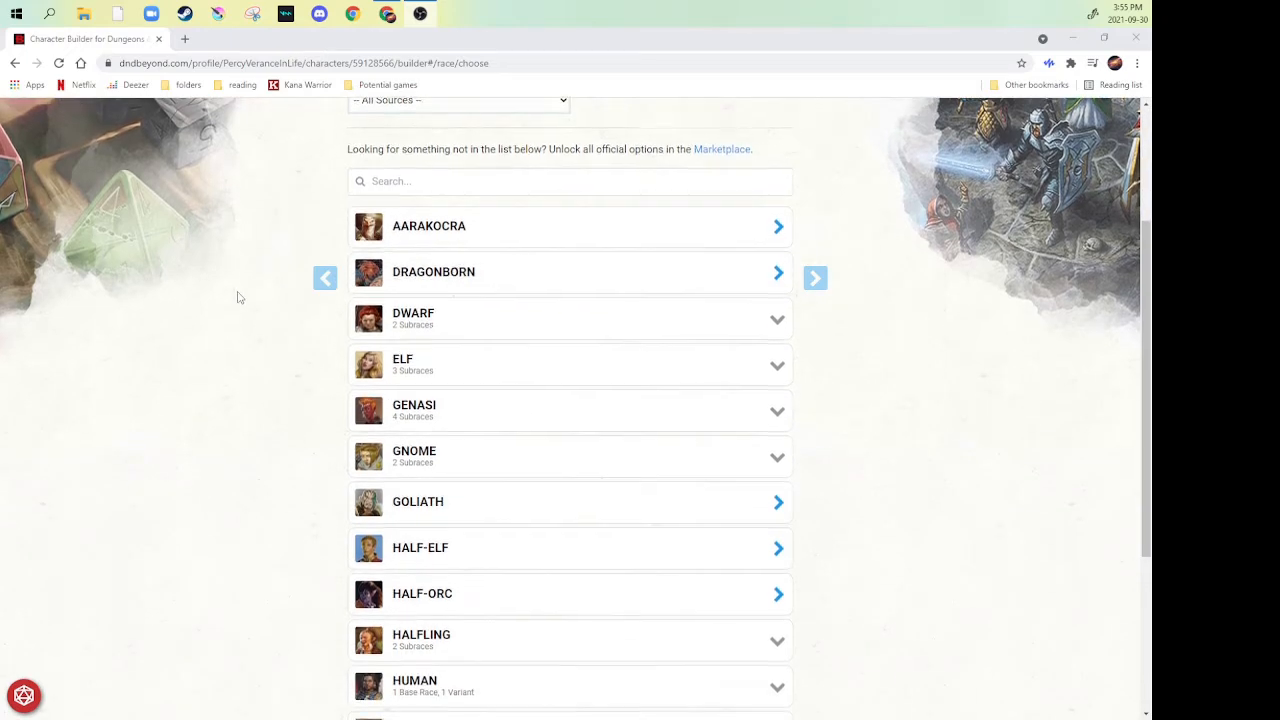
pyautogui.scroll(-3, 237, 296)
pyautogui.scroll(2, 235, 305)
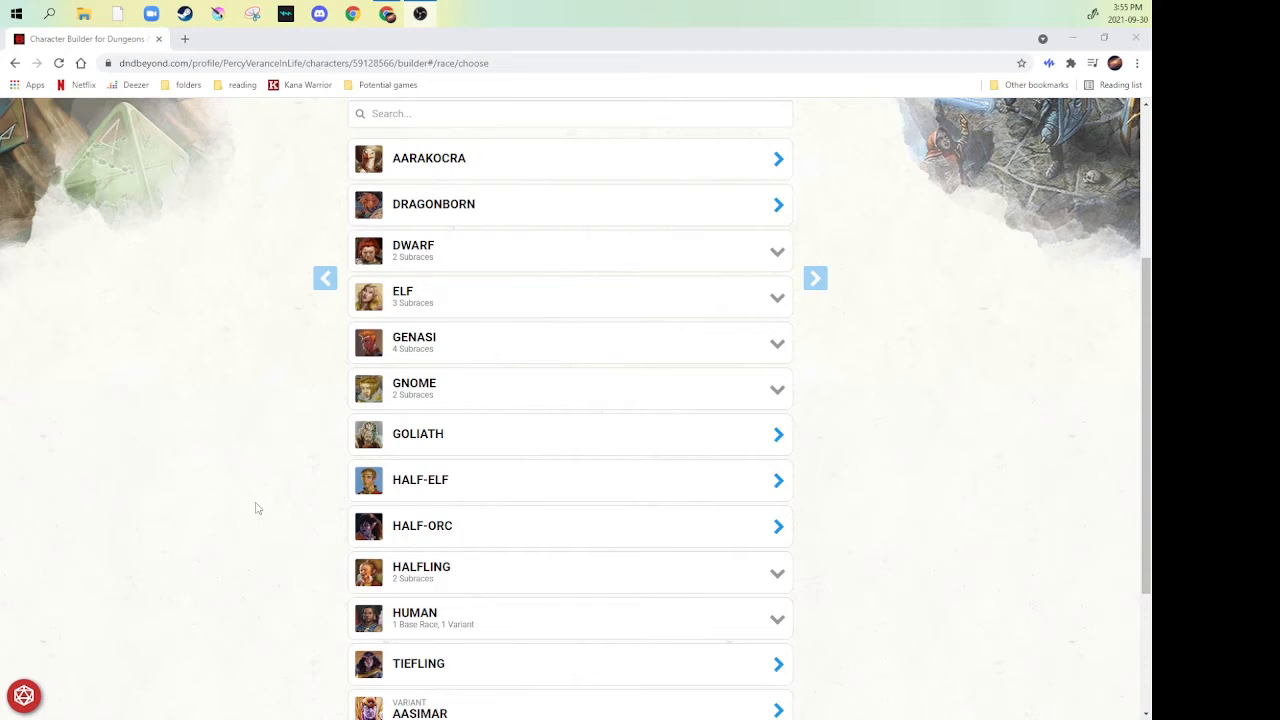
pyautogui.scroll(-2, 322, 470)
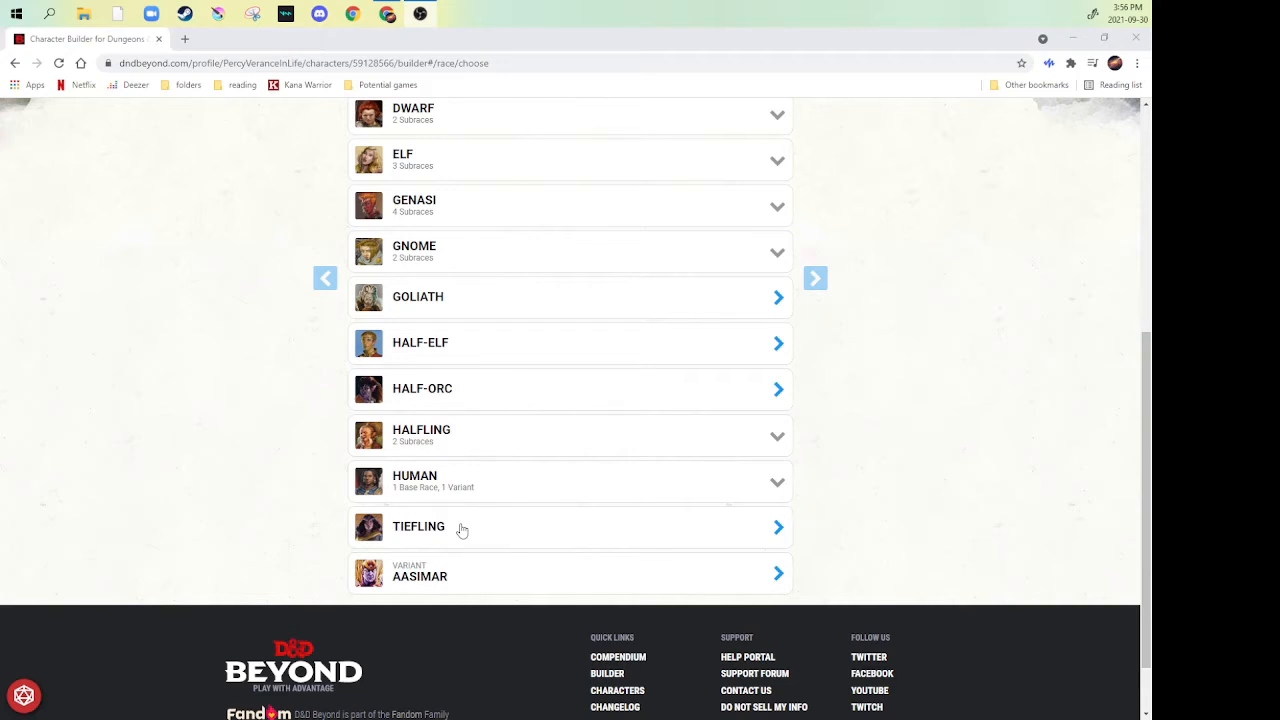
pyautogui.click(425, 343)
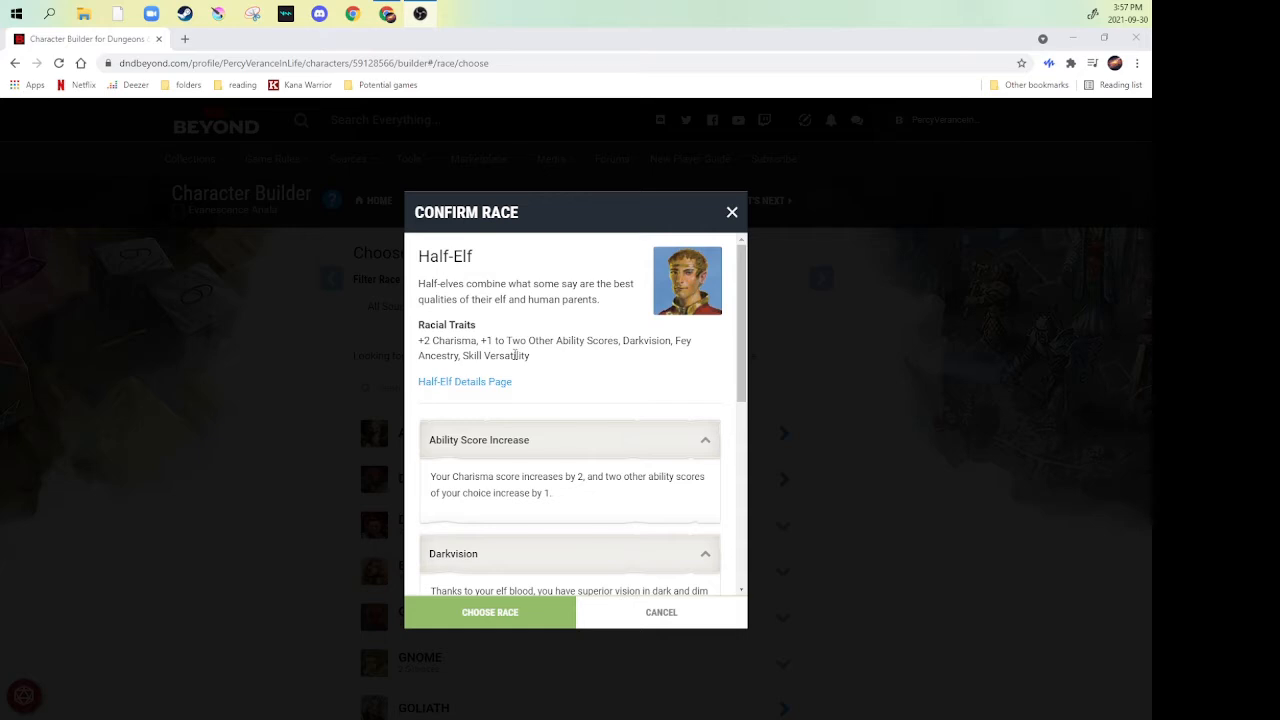
pyautogui.scroll(-2, 575, 385)
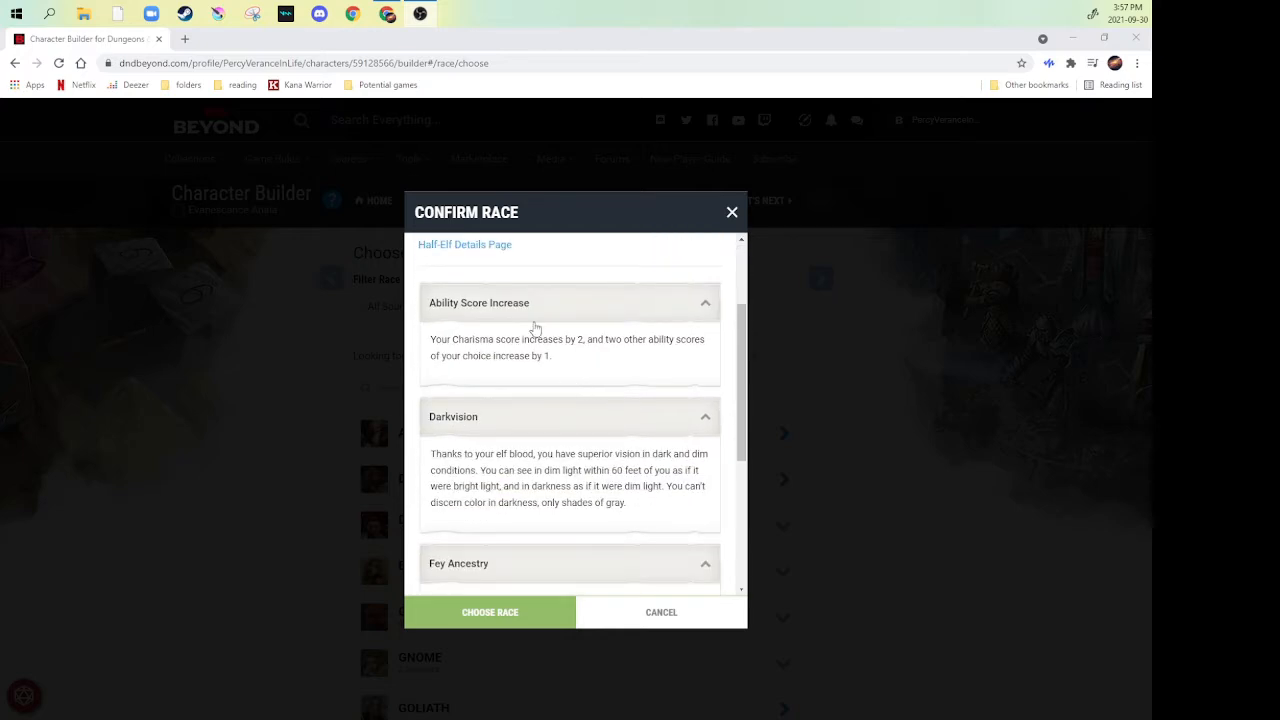
pyautogui.scroll(-2, 514, 397)
pyautogui.scroll(-2, 514, 391)
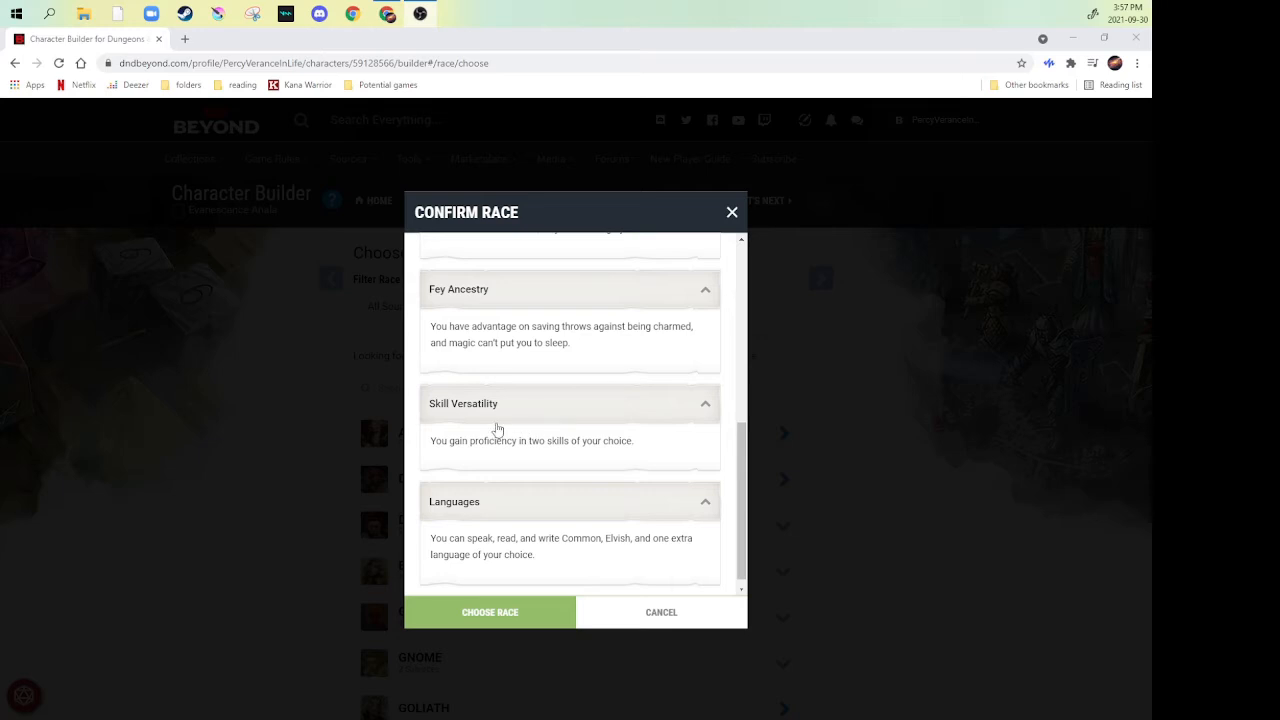
pyautogui.click(523, 613)
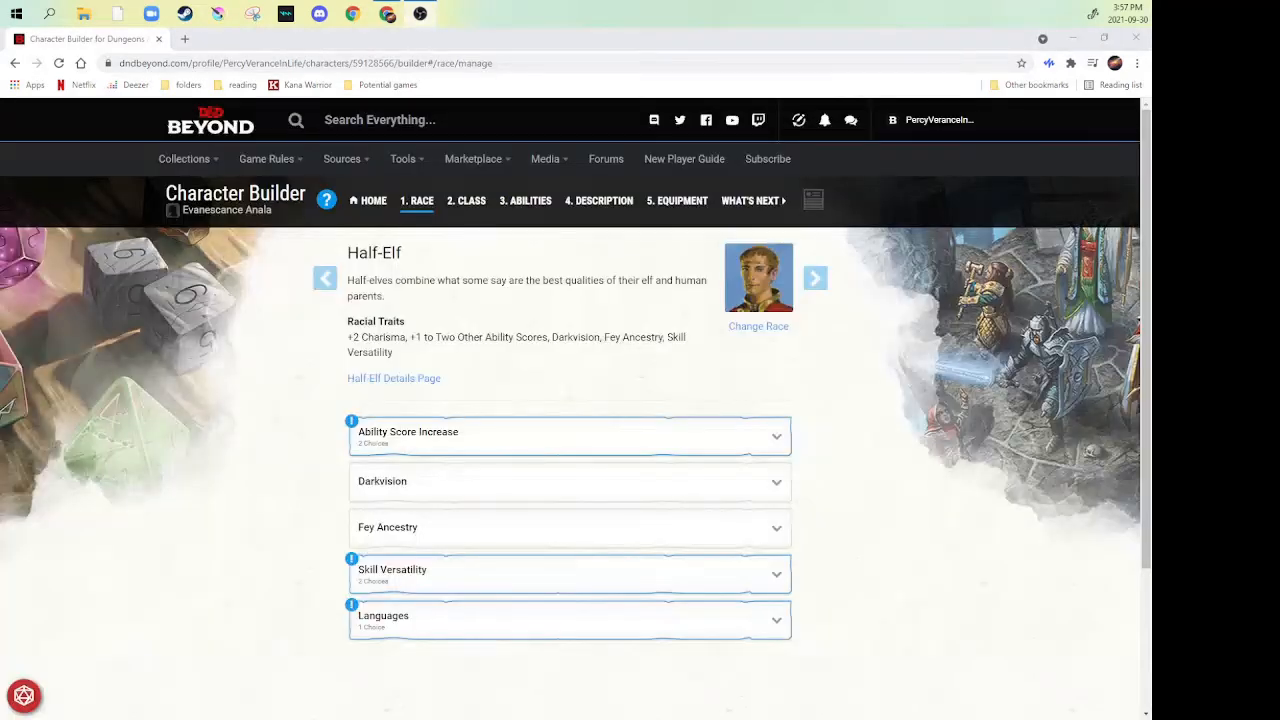
# - Assign the two Half-Elf ability score increases to Intelligence and Wisdom
pyautogui.click(768, 431)
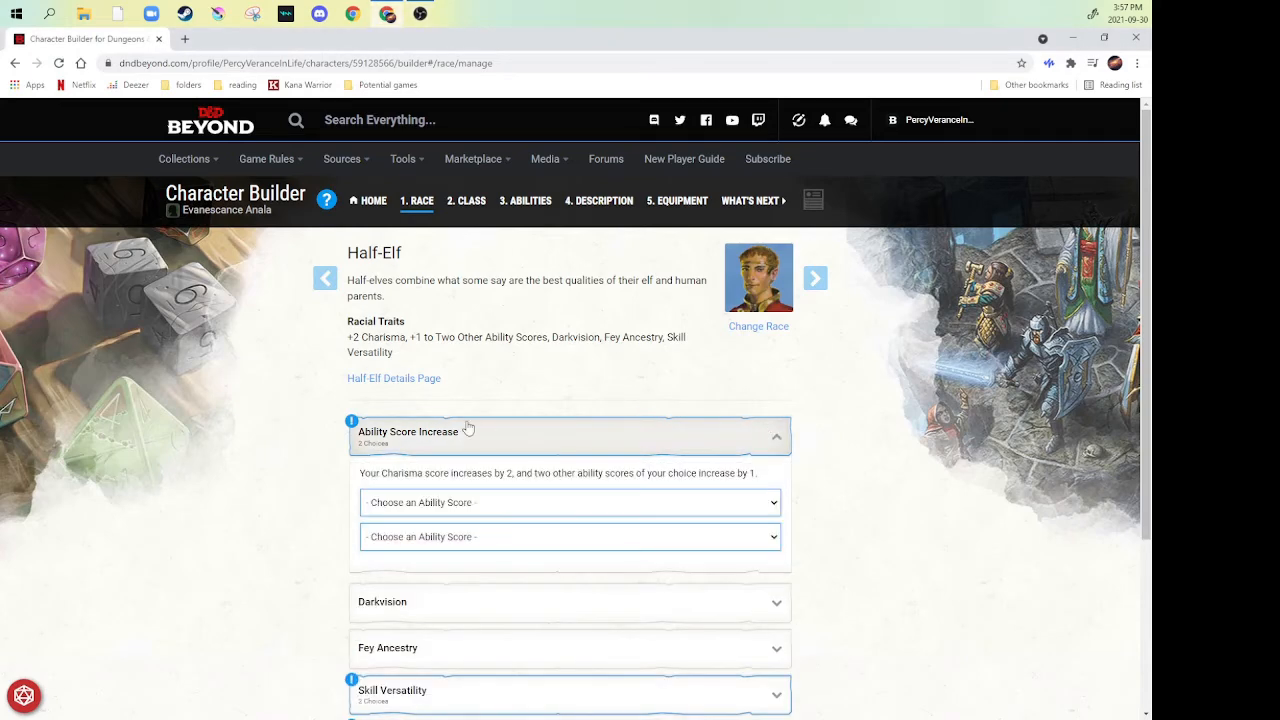
pyautogui.scroll(-1, 468, 428)
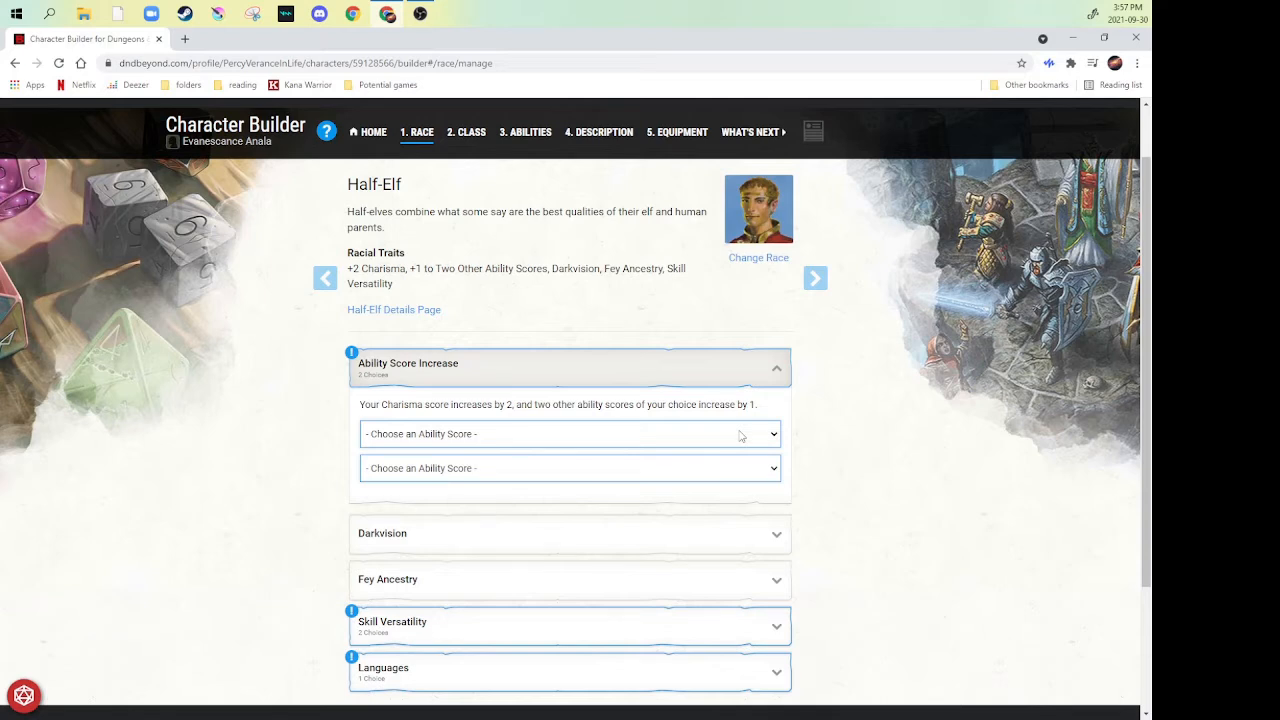
pyautogui.click(741, 435)
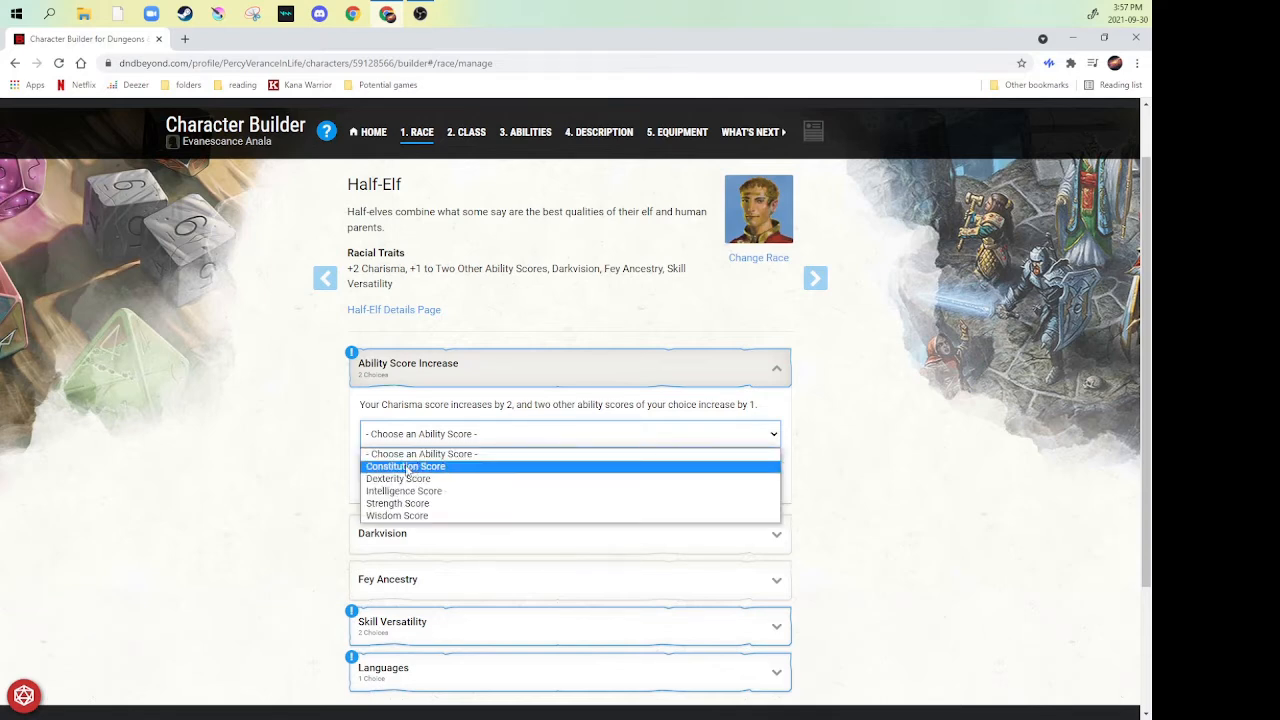
pyautogui.click(393, 497)
pyautogui.click(396, 469)
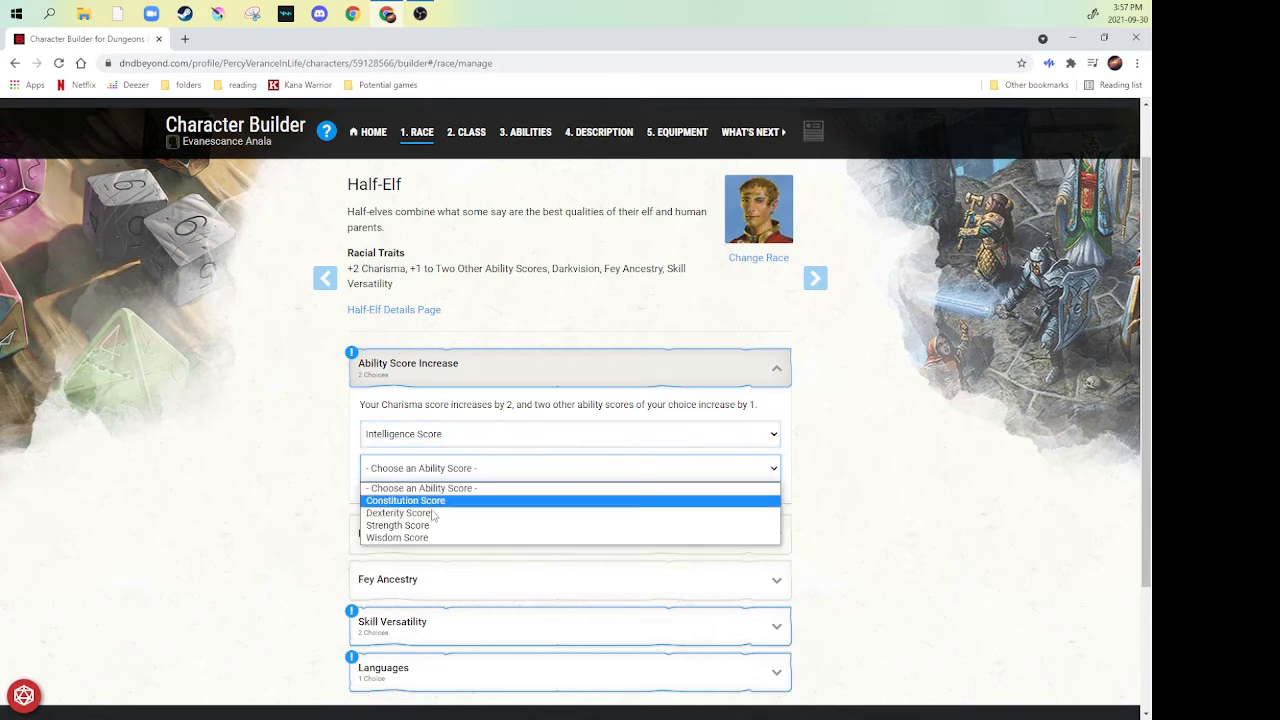
pyautogui.click(397, 538)
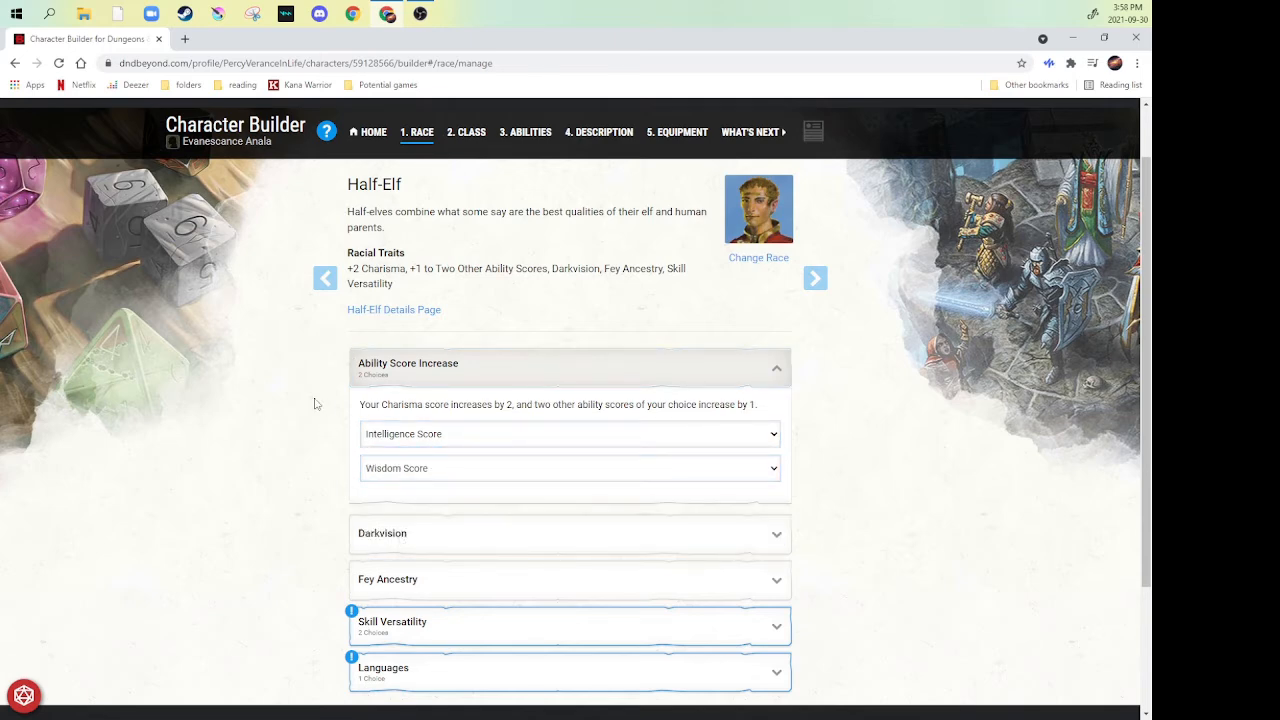
# - Choose Arcana and Insight as the two Skill Versatility proficiencies of the Half-Elf
pyautogui.scroll(-3, 314, 404)
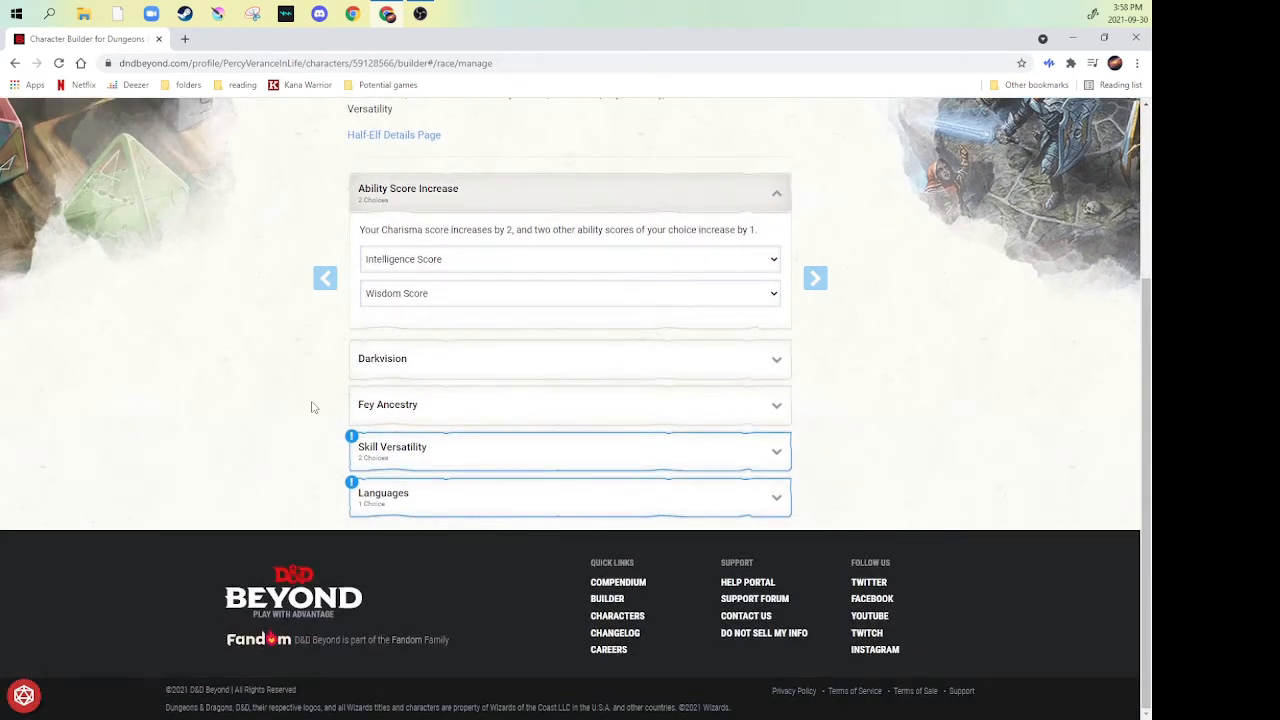
pyautogui.click(772, 462)
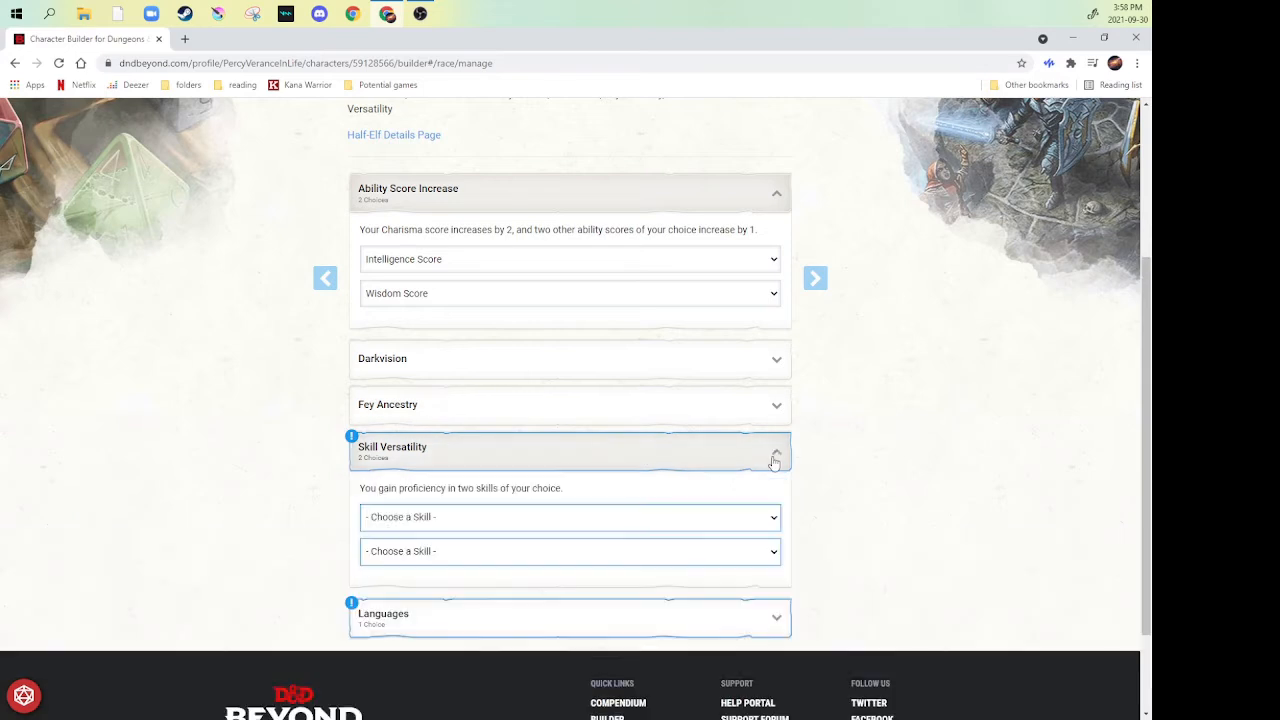
pyautogui.scroll(-1, 281, 453)
pyautogui.click(520, 452)
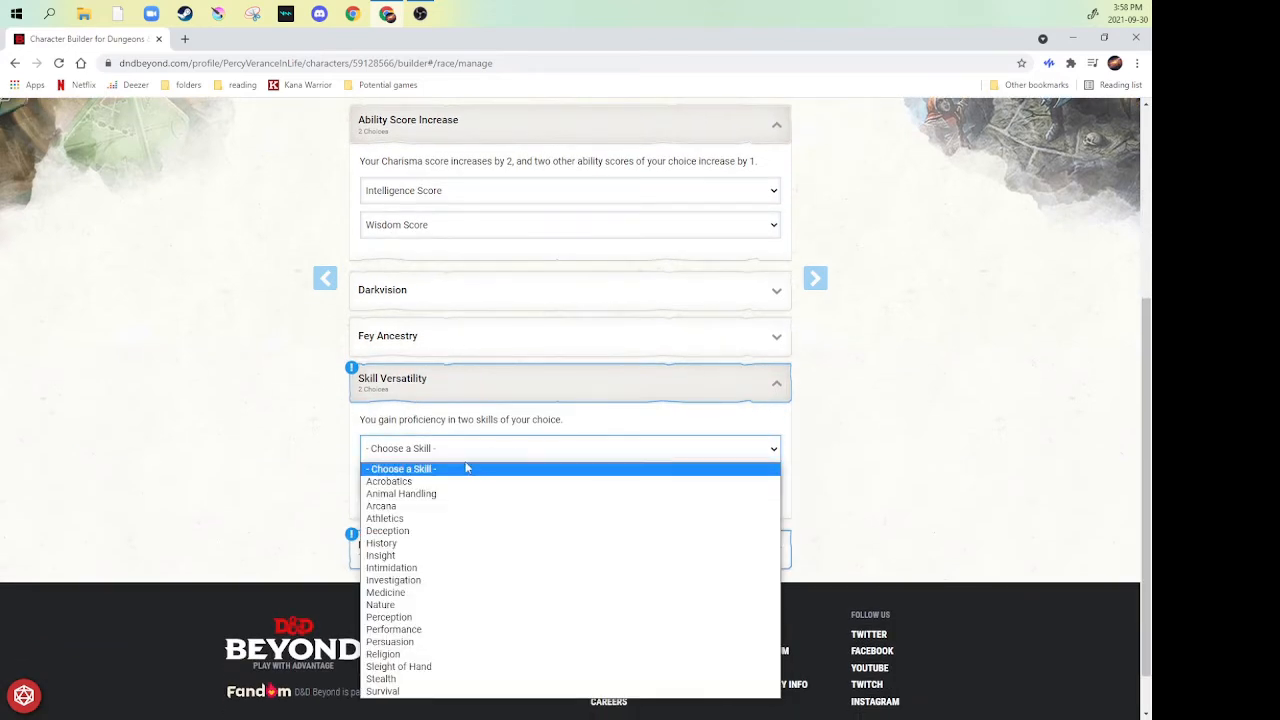
pyautogui.click(388, 505)
pyautogui.click(432, 486)
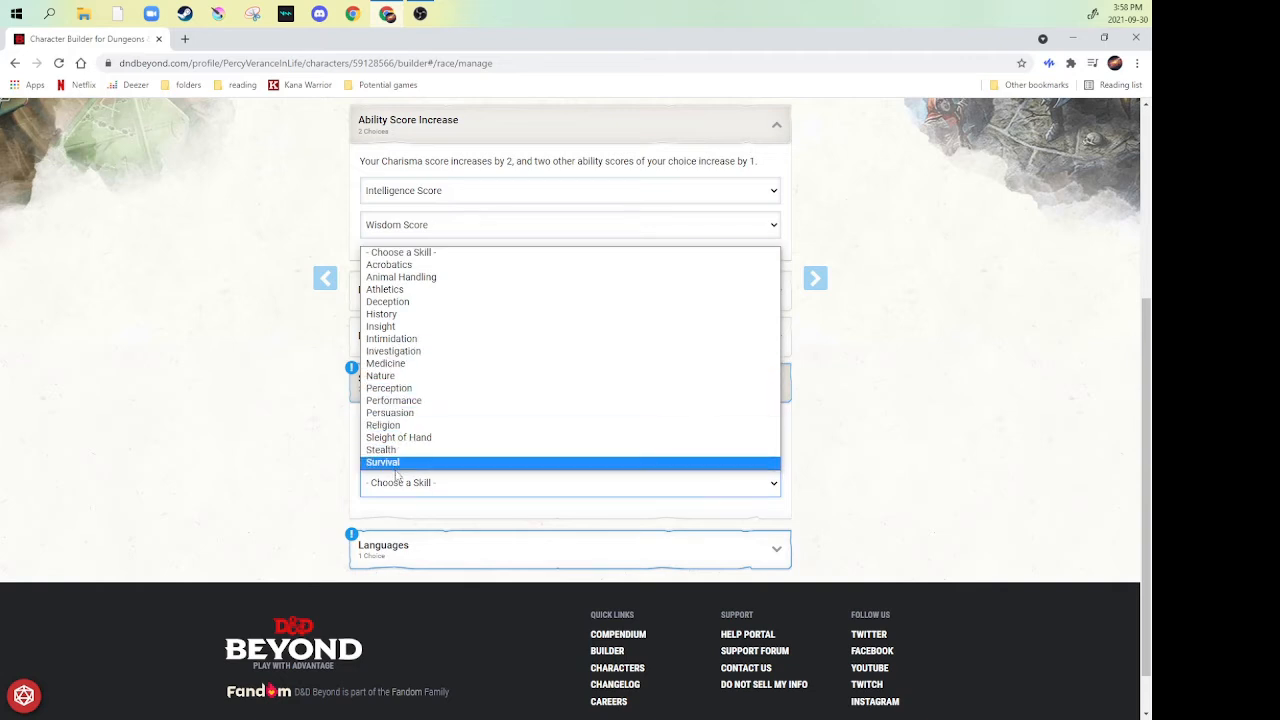
pyautogui.click(395, 326)
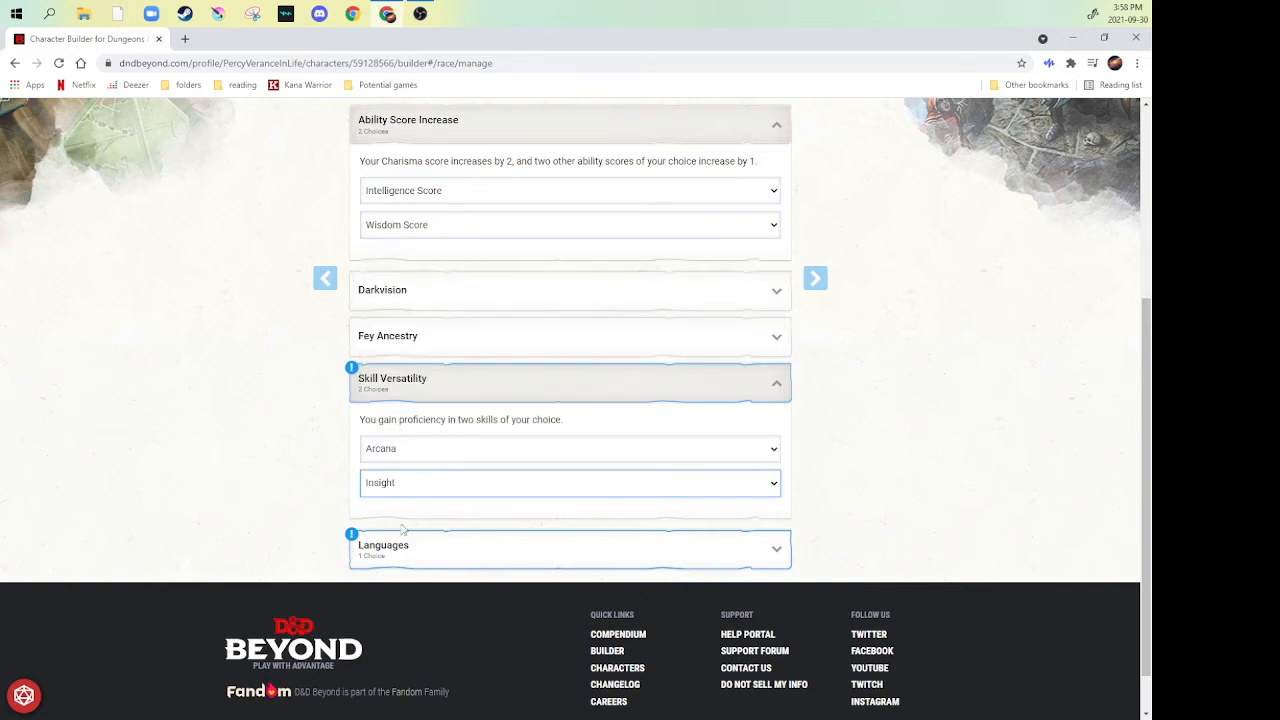
# - Choose Celestial as the Half-Elf's extra language
pyautogui.click(688, 555)
pyautogui.click(460, 614)
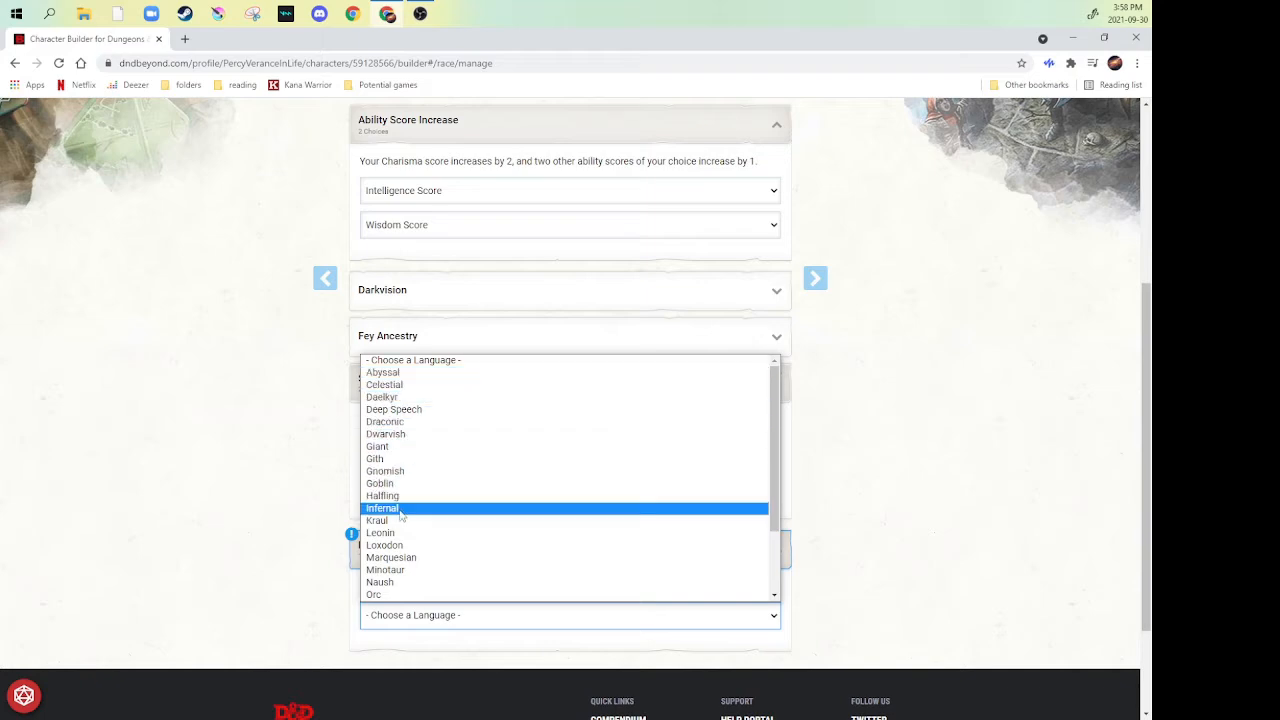
pyautogui.click(385, 384)
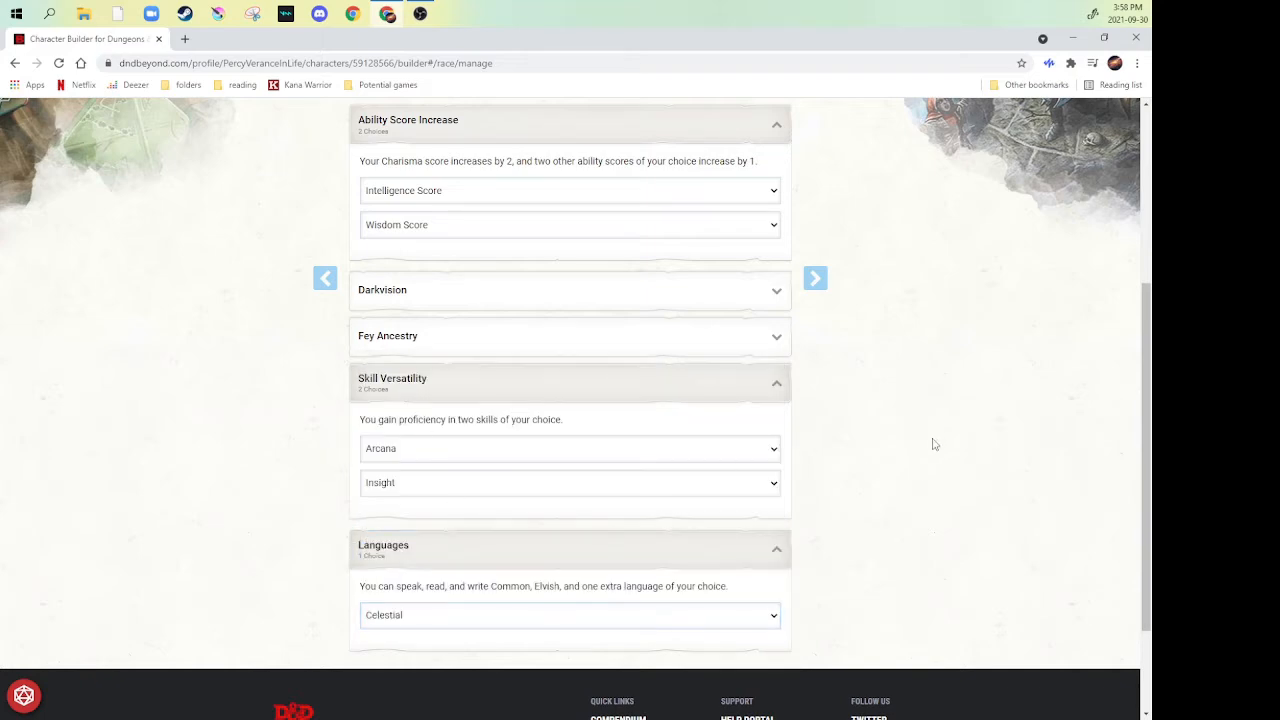
# - Continue past the class guidance to the class list and add Sorcerer as the character's class
pyautogui.scroll(1, 898, 382)
pyautogui.scroll(1, 898, 382)
pyautogui.click(838, 300)
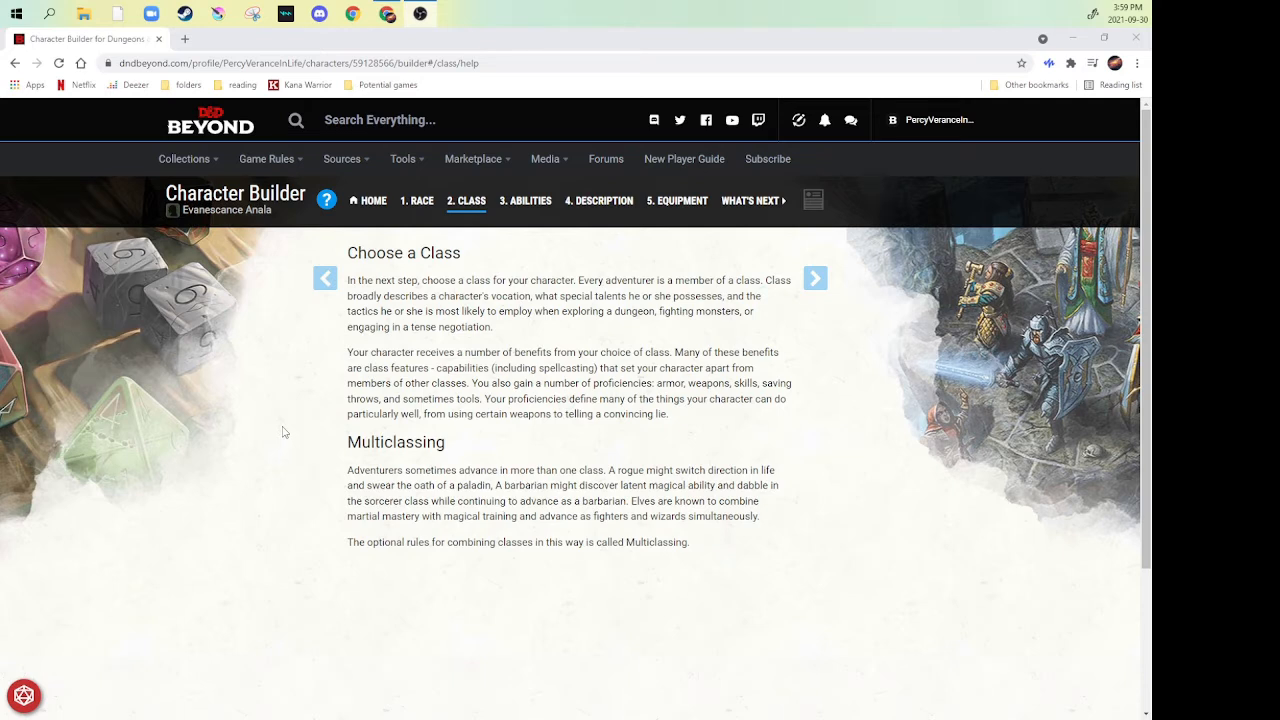
pyautogui.click(815, 278)
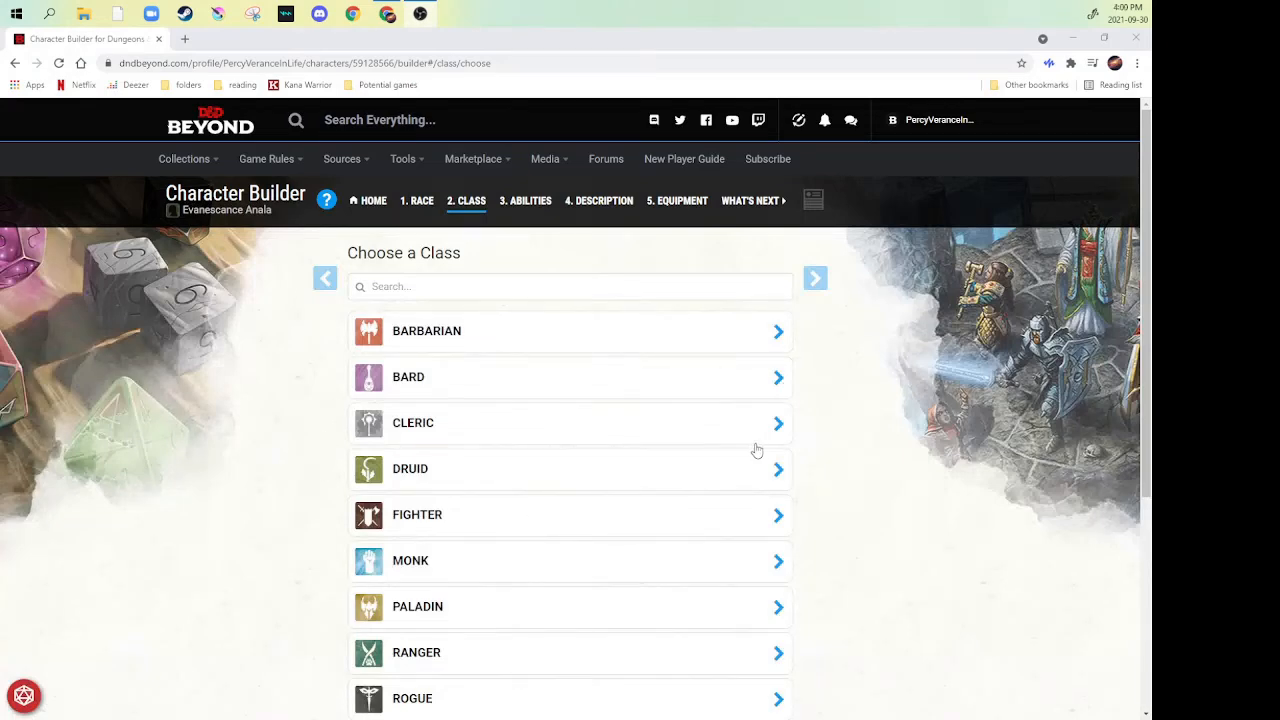
pyautogui.scroll(-3, 620, 390)
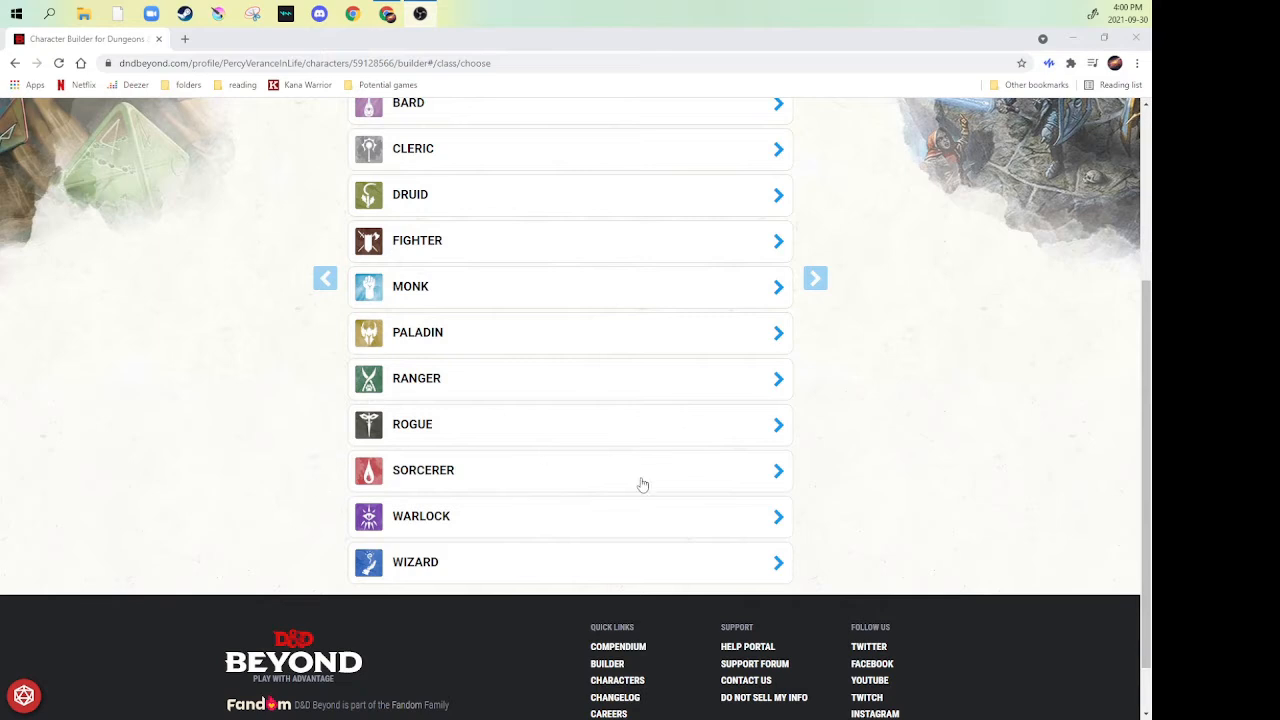
pyautogui.click(760, 477)
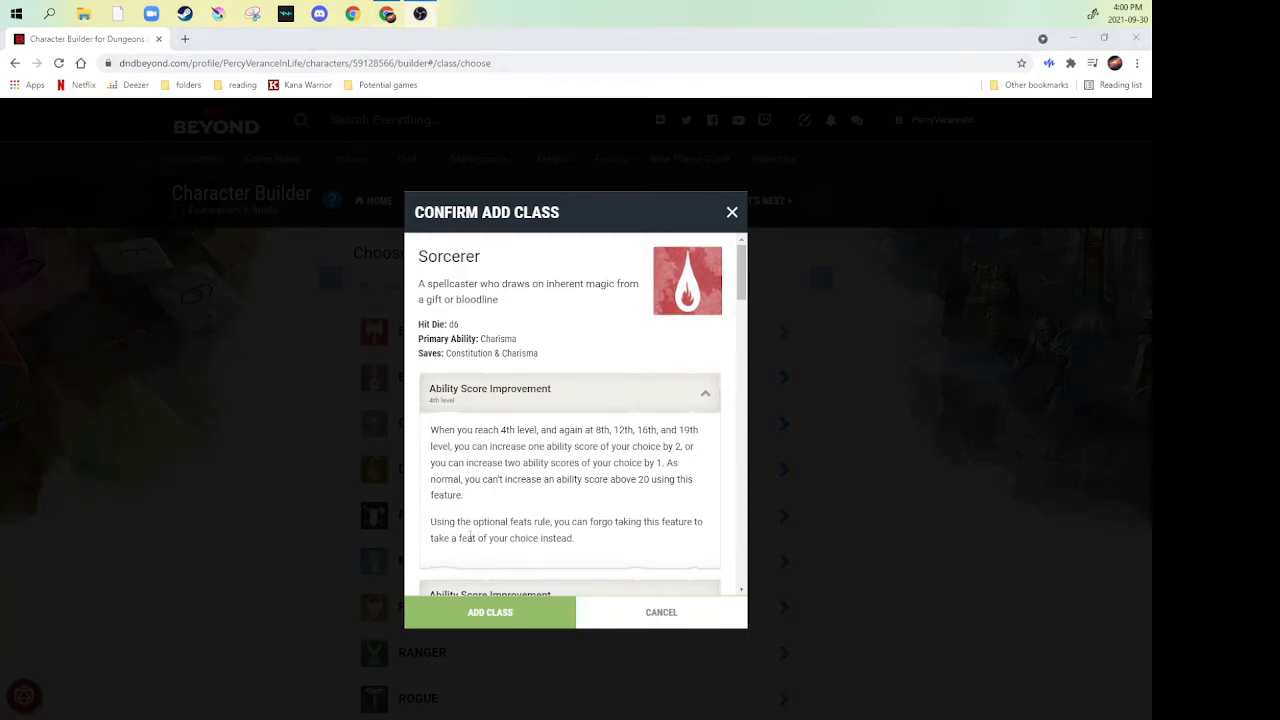
pyautogui.click(469, 620)
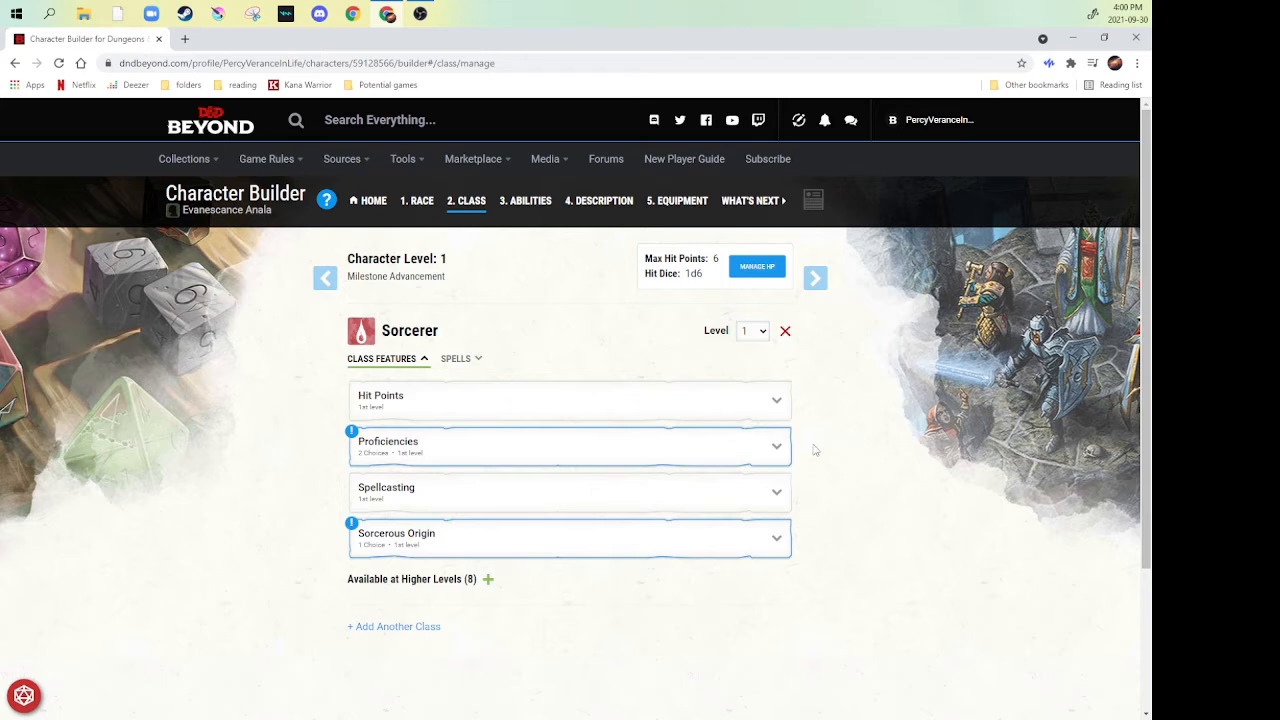
# - Choose Persuasion and Religion as the two Sorcerer skill proficiencies
pyautogui.click(762, 460)
pyautogui.scroll(-3, 515, 468)
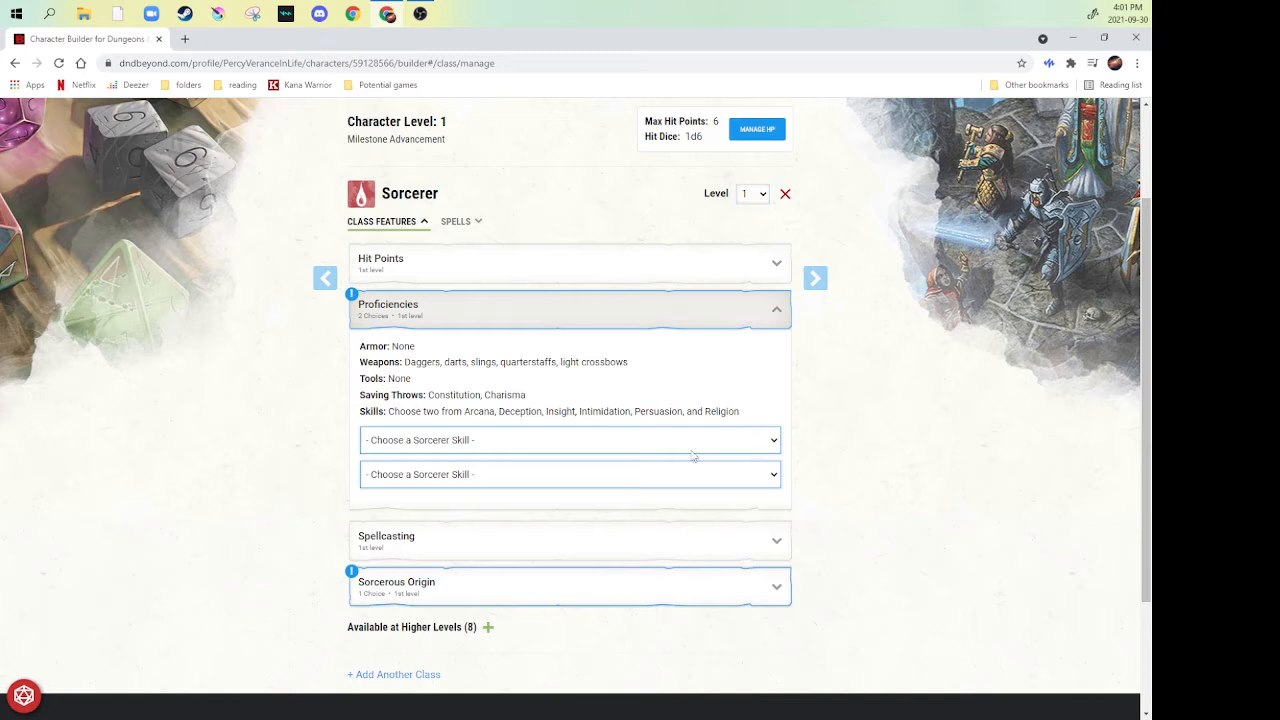
pyautogui.click(765, 448)
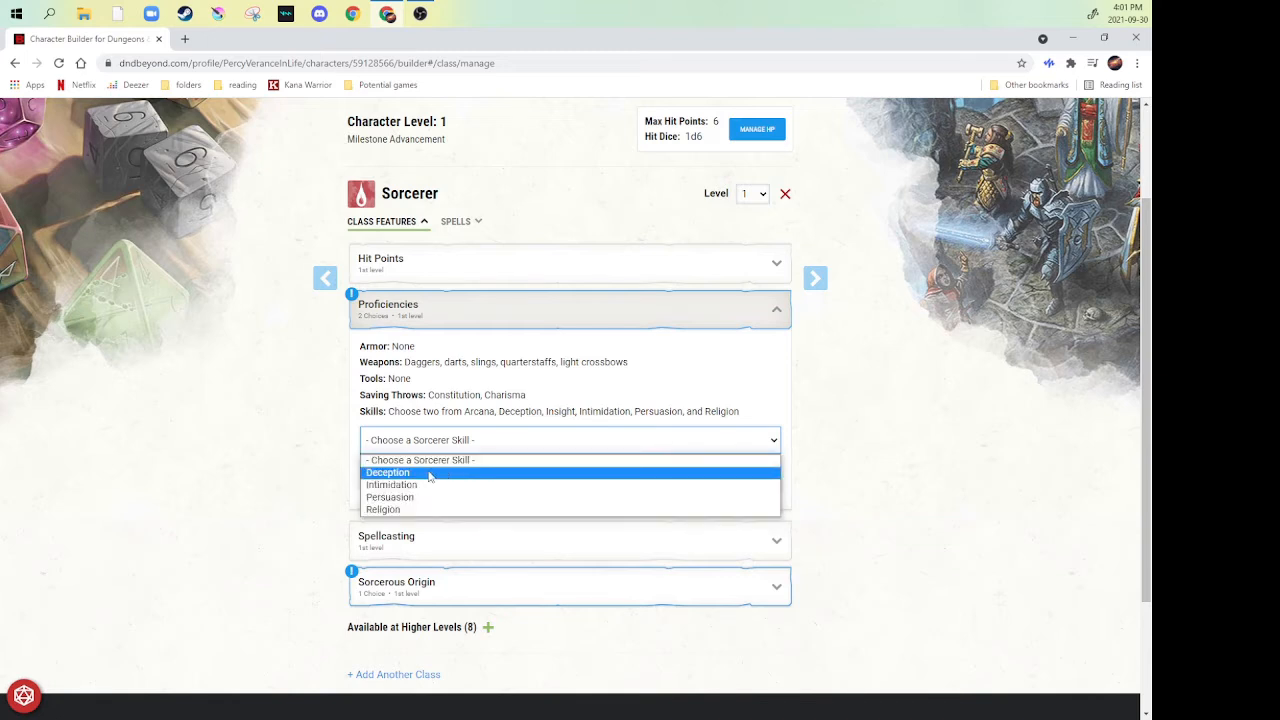
pyautogui.click(407, 499)
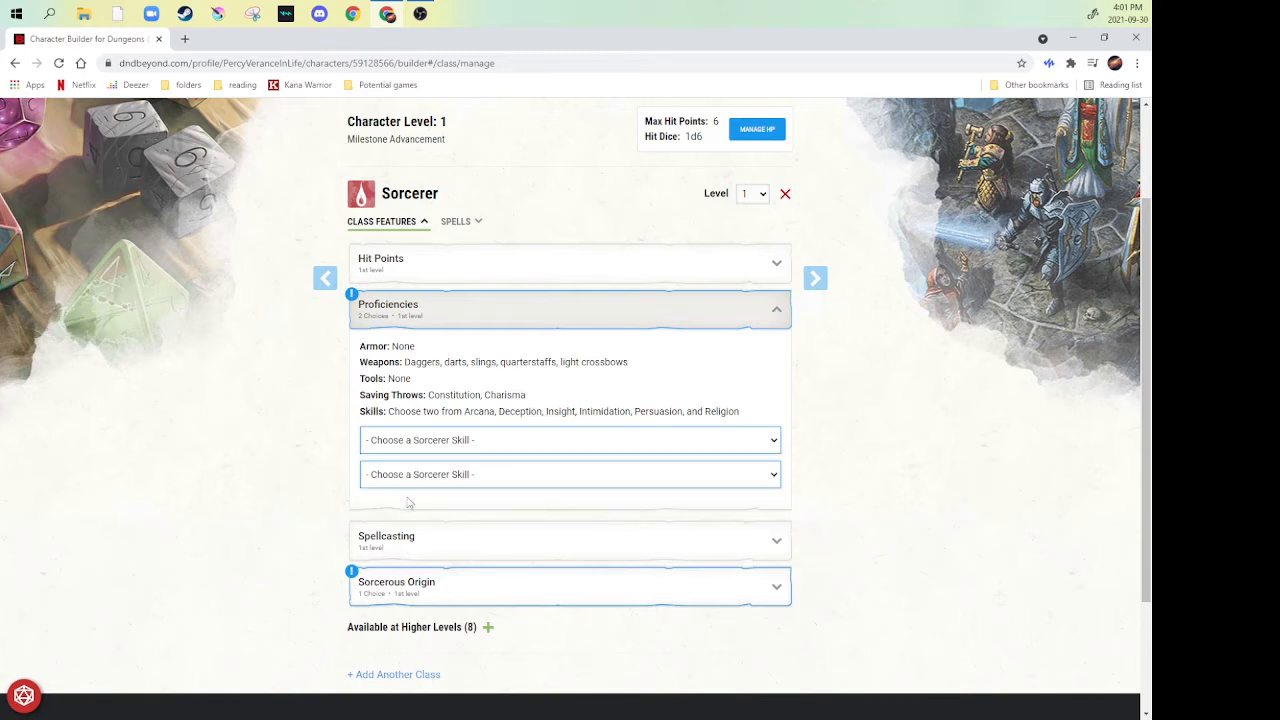
pyautogui.click(472, 476)
pyautogui.click(380, 531)
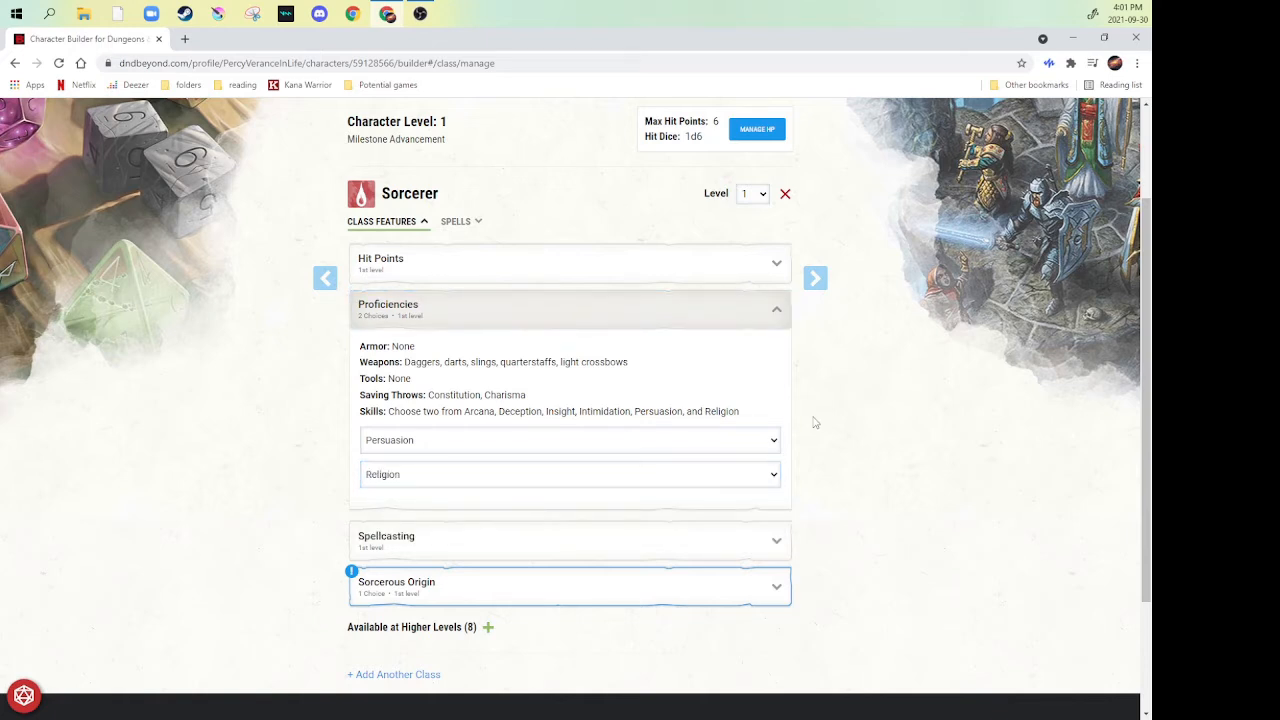
pyautogui.click(767, 441)
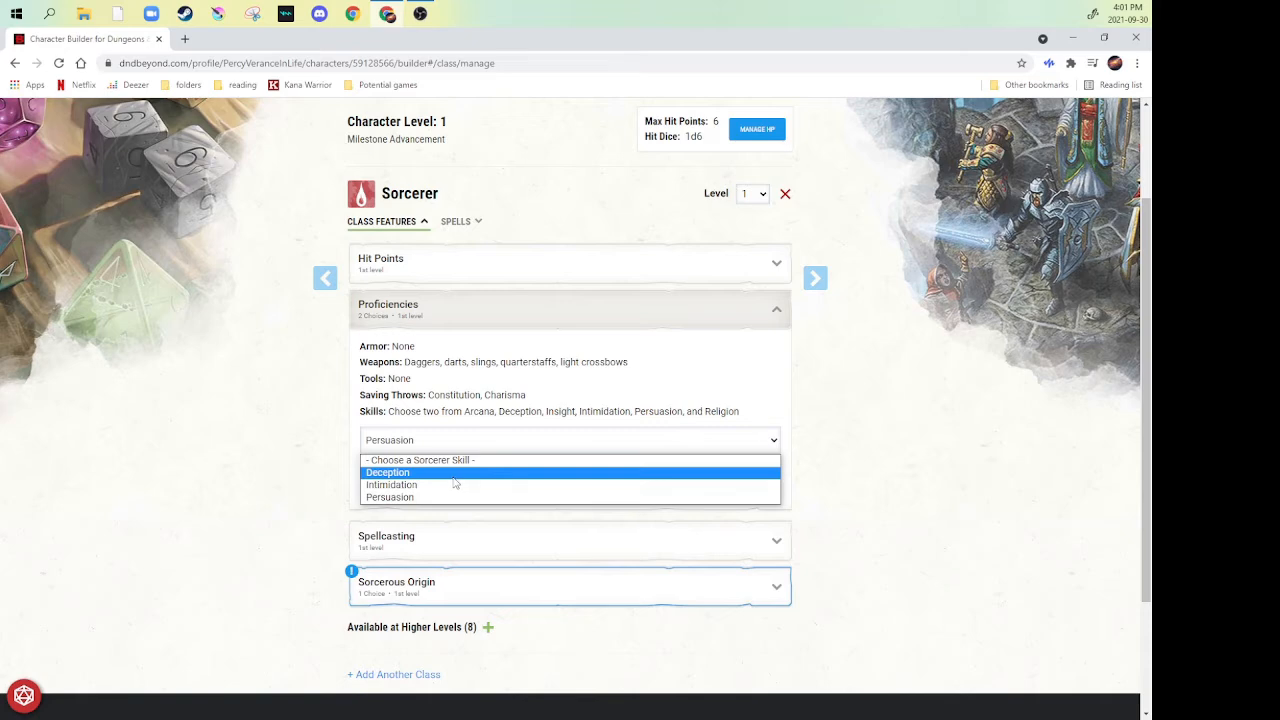
pyautogui.scroll(2, 288, 357)
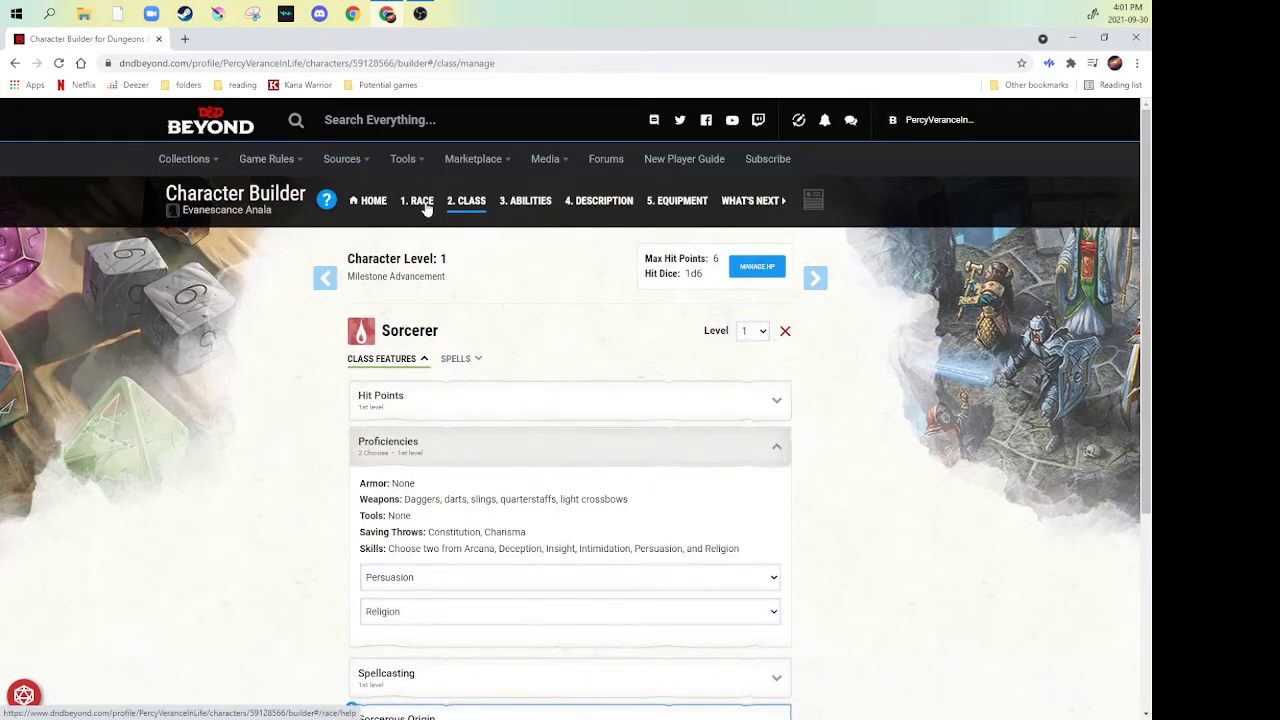
pyautogui.scroll(-3, 272, 408)
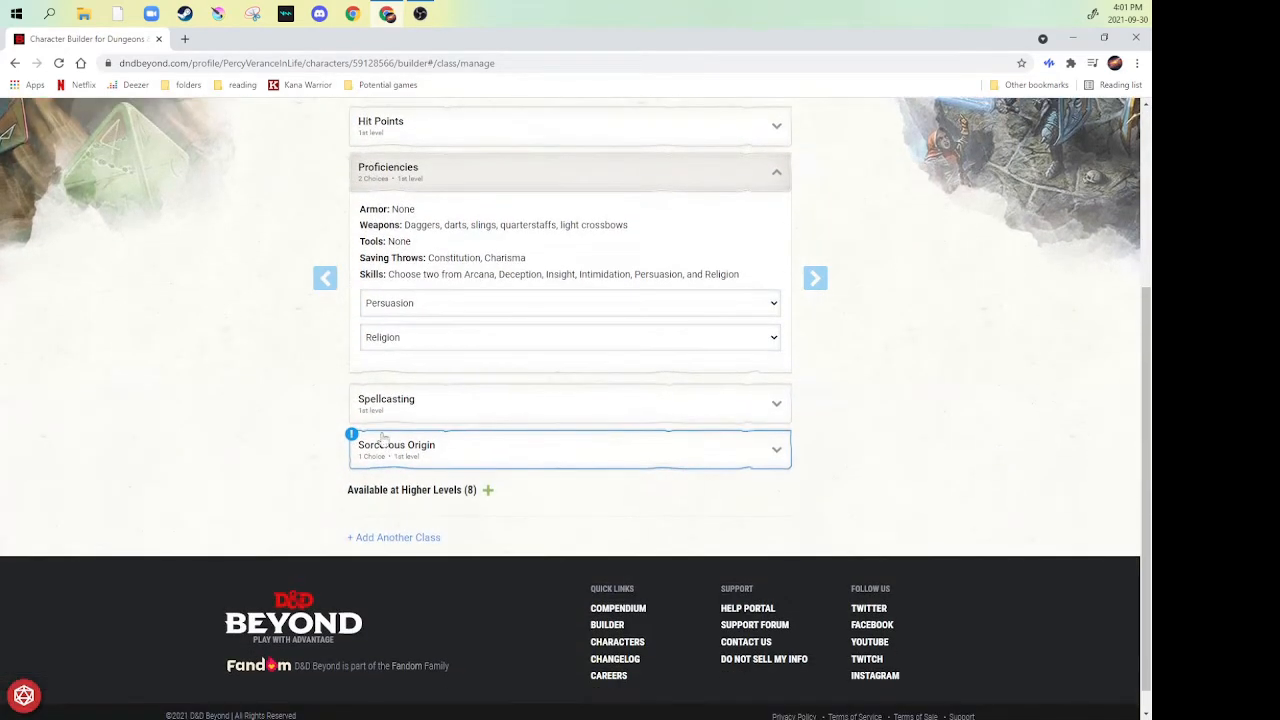
# - Set the Sorcerous Origin to Draconic Bloodline
pyautogui.click(721, 449)
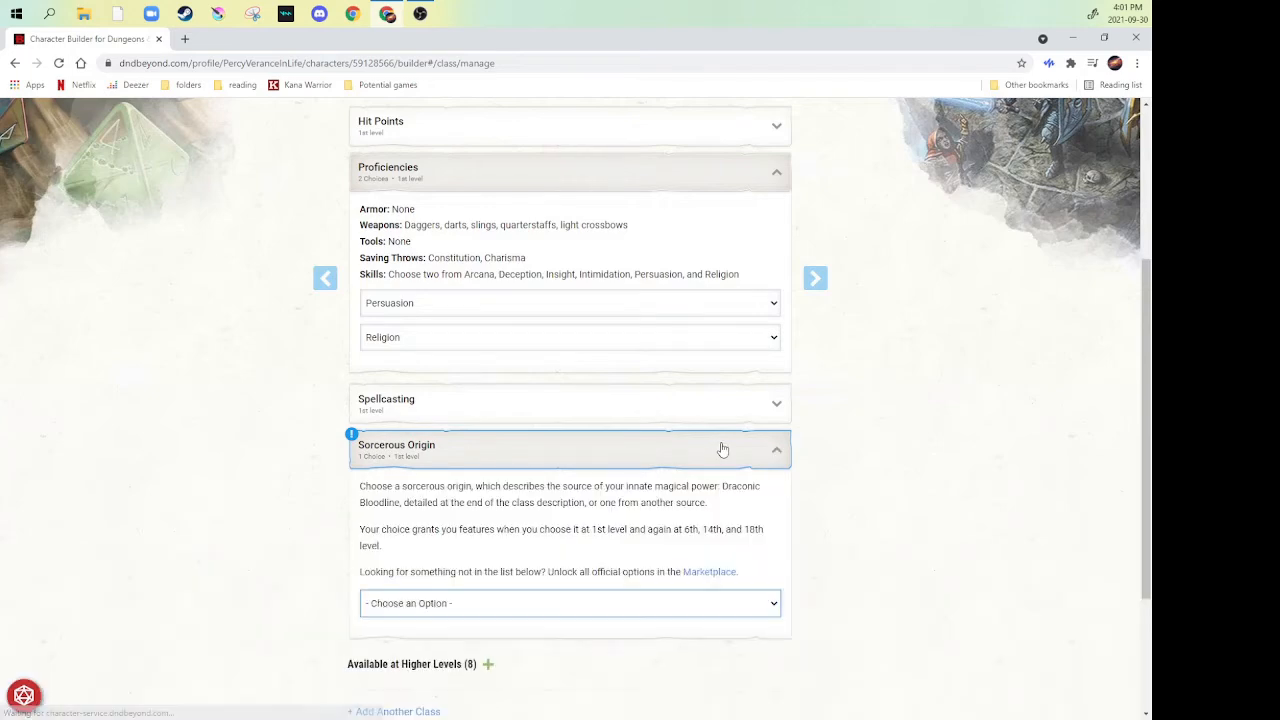
pyautogui.scroll(-2, 250, 462)
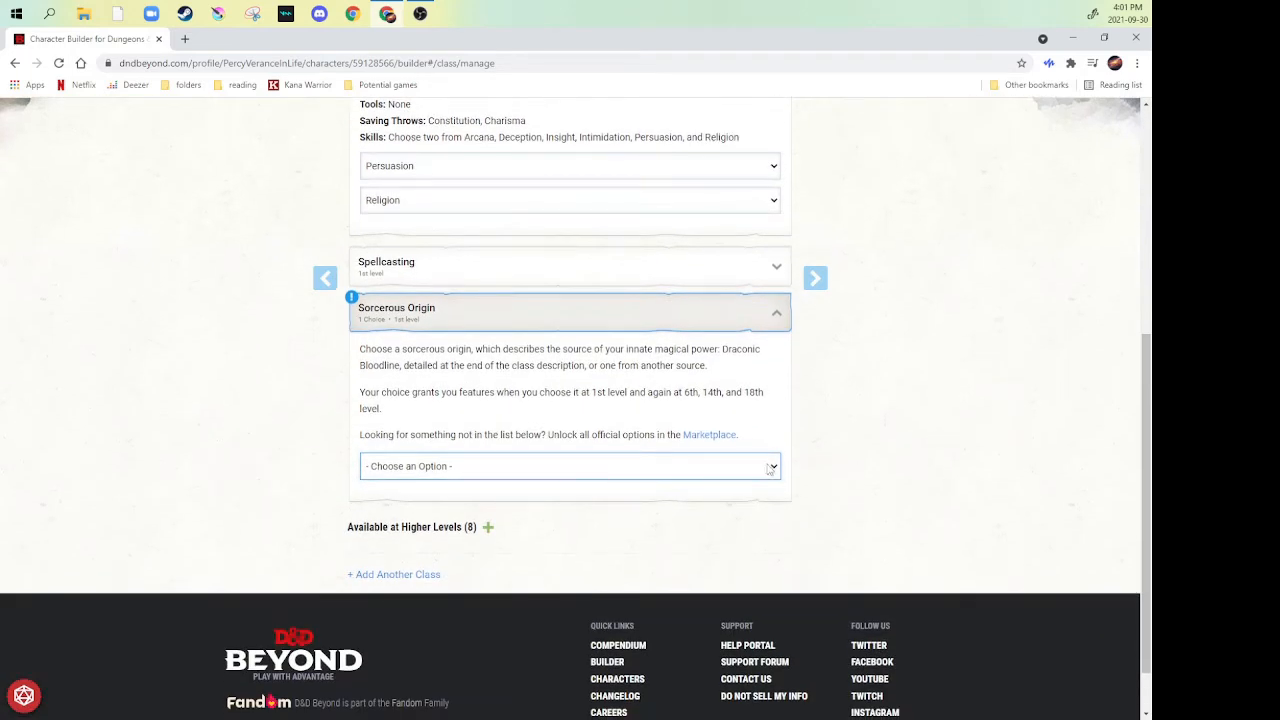
pyautogui.click(774, 472)
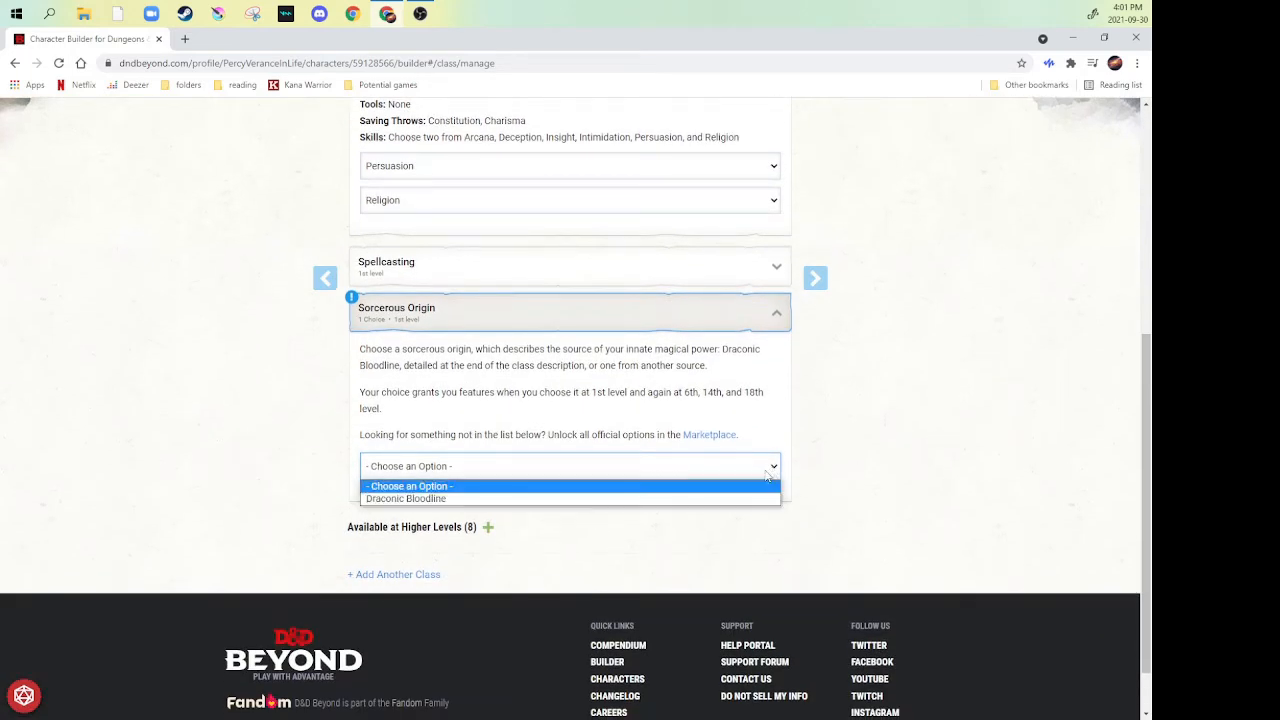
pyautogui.click(392, 500)
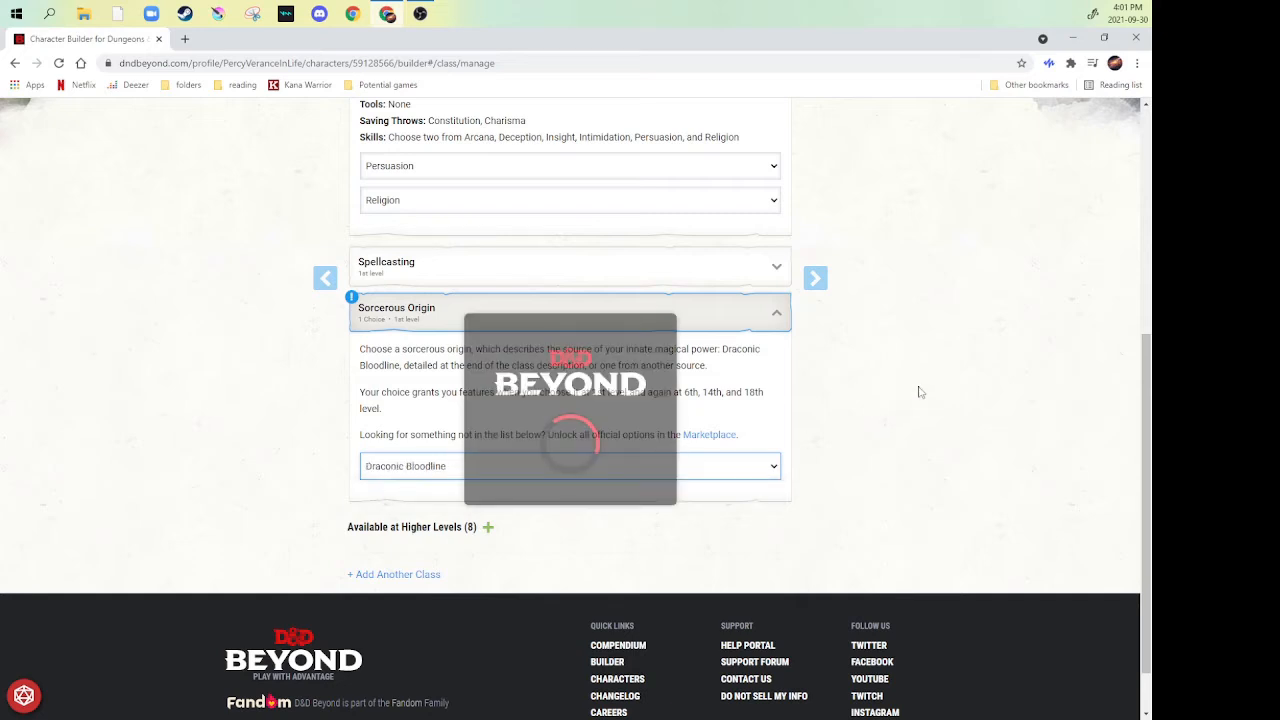
# - Choose Gold Dragon as the Sorcerer's Dragon Ancestor
pyautogui.scroll(-2, 916, 394)
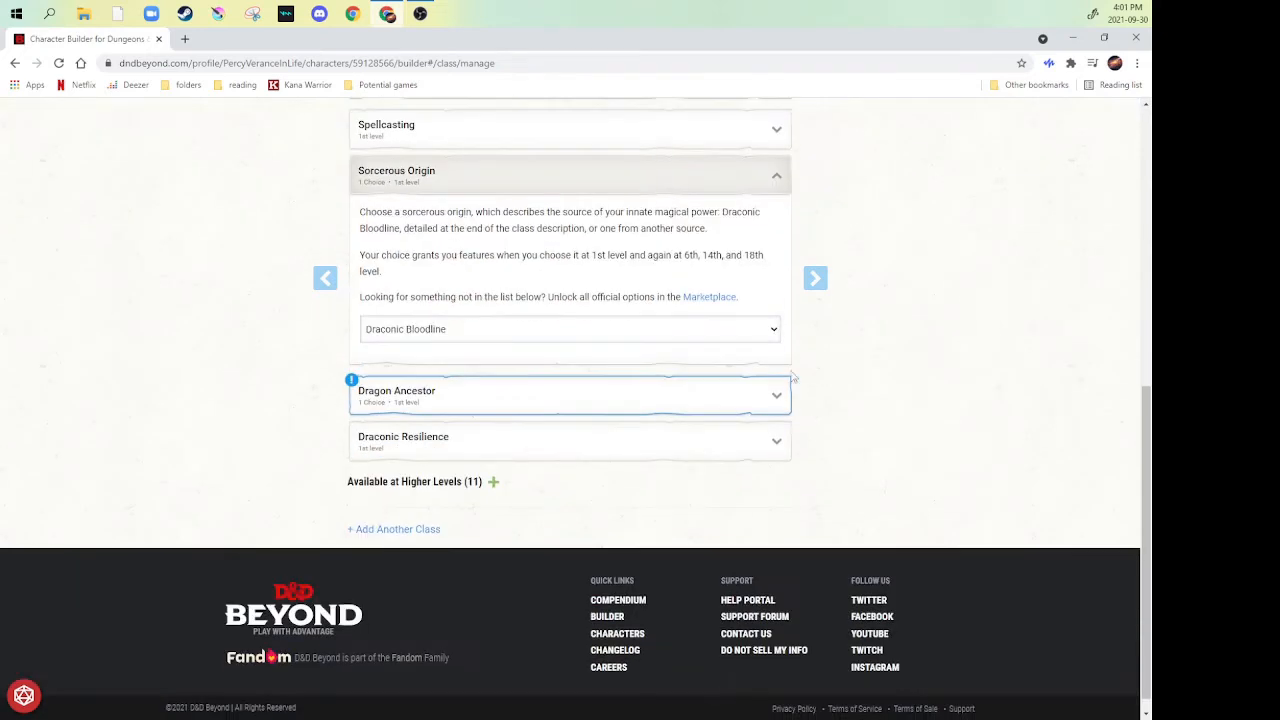
pyautogui.click(752, 396)
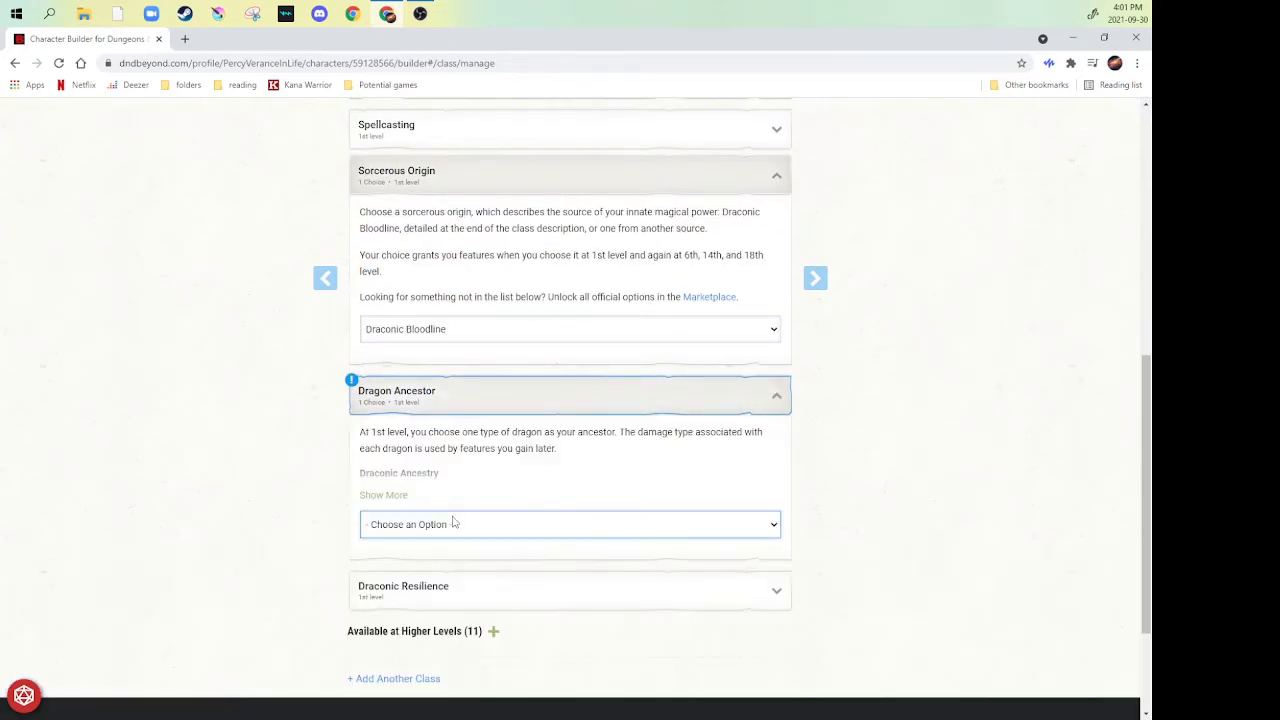
pyautogui.click(767, 527)
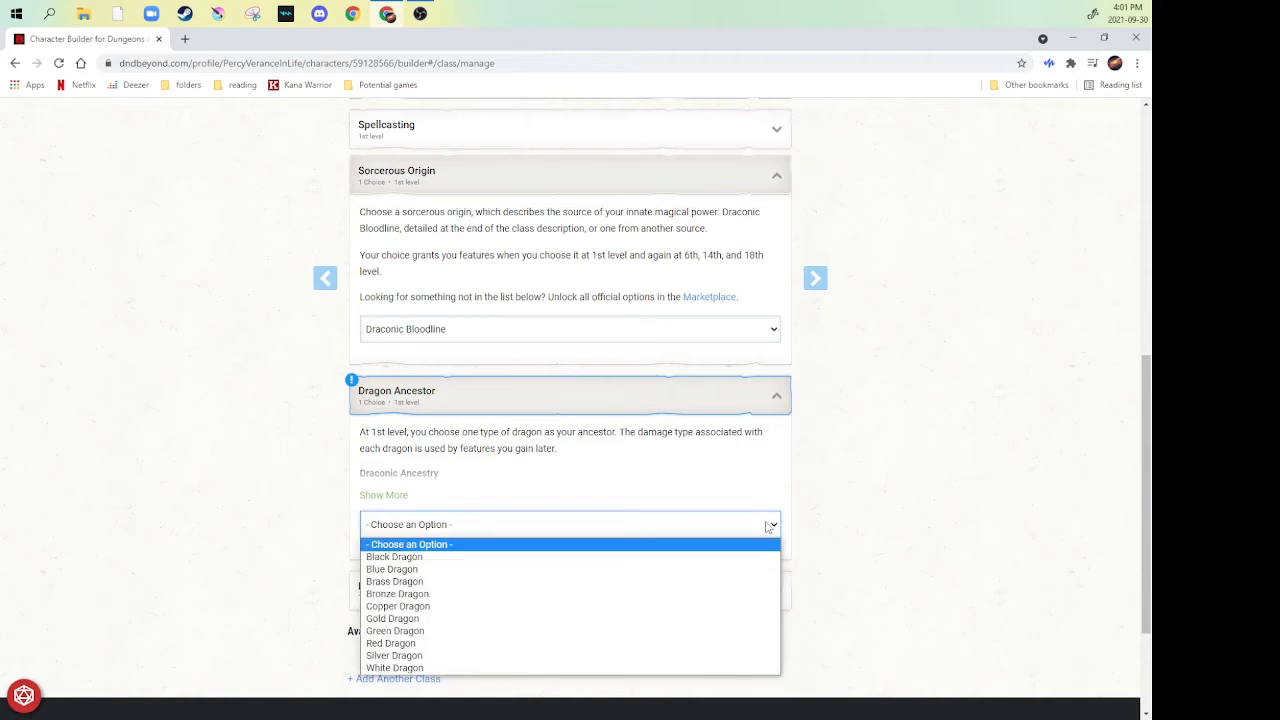
pyautogui.click(505, 522)
pyautogui.scroll(-2, 729, 405)
pyautogui.click(729, 395)
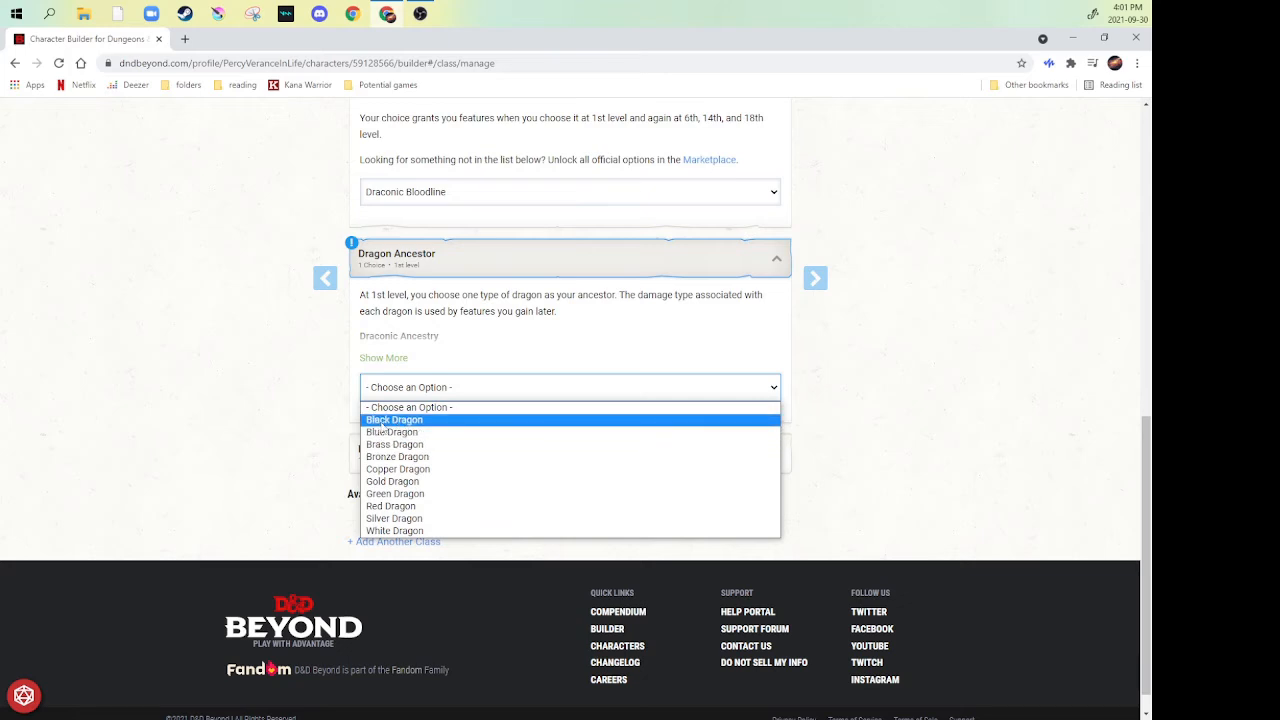
pyautogui.click(405, 485)
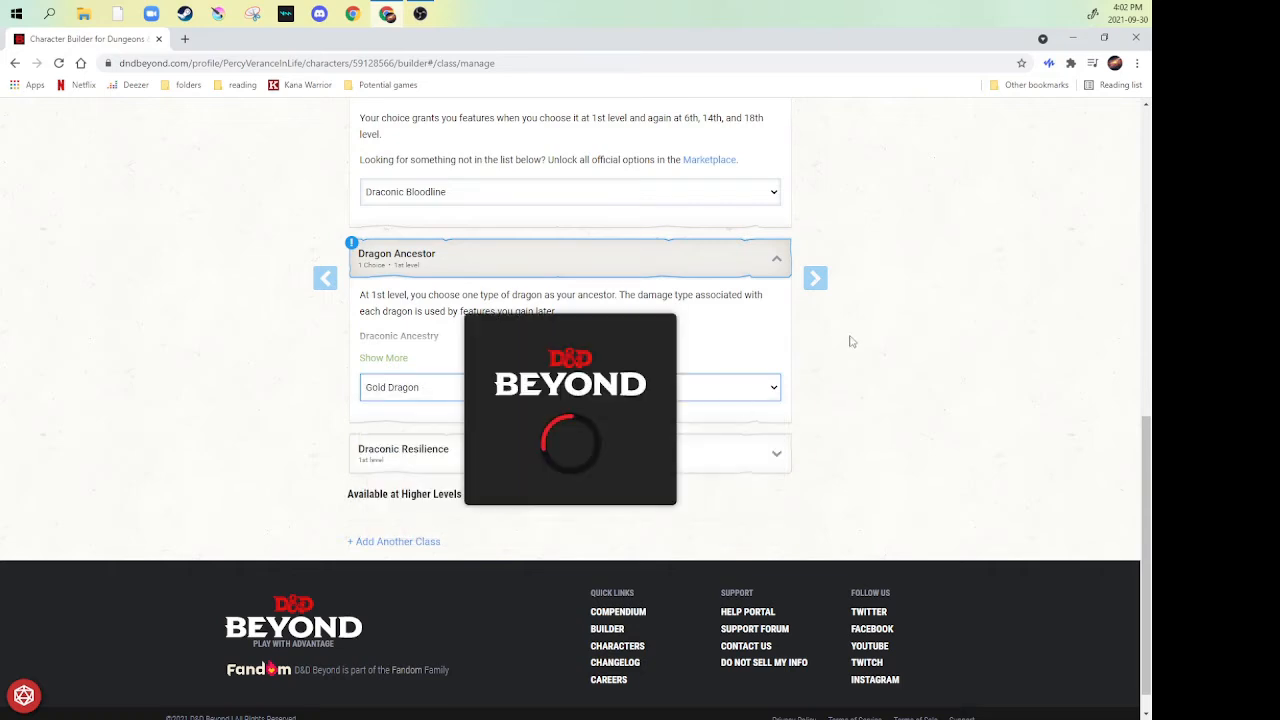
# - Continue past the ability score guidance and set the generation method to Standard Array
pyautogui.click(824, 282)
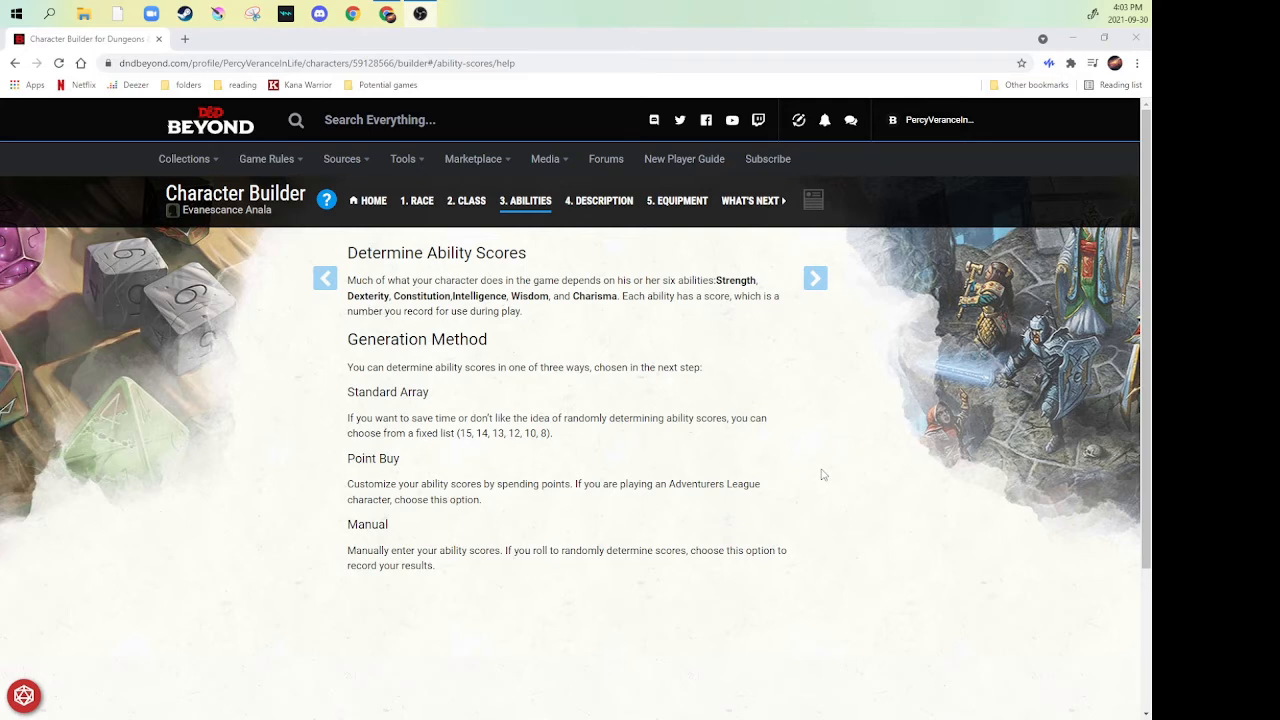
pyautogui.click(815, 278)
pyautogui.click(517, 287)
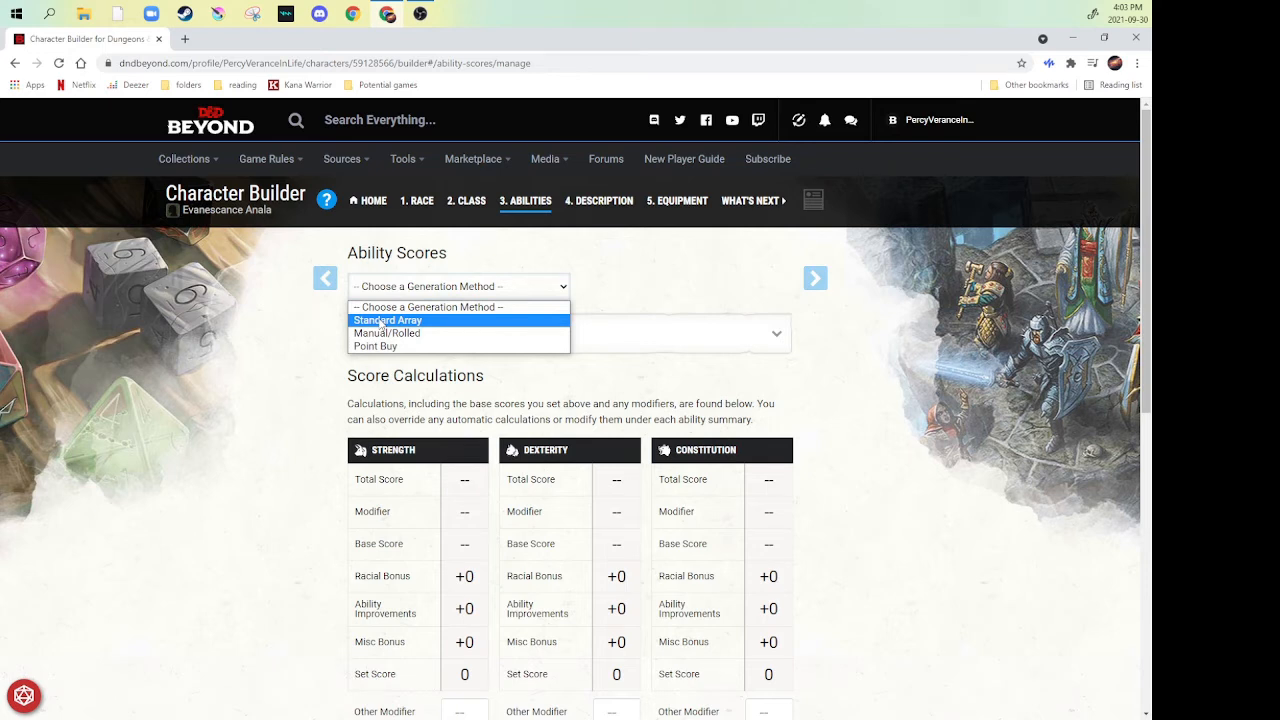
pyautogui.click(381, 321)
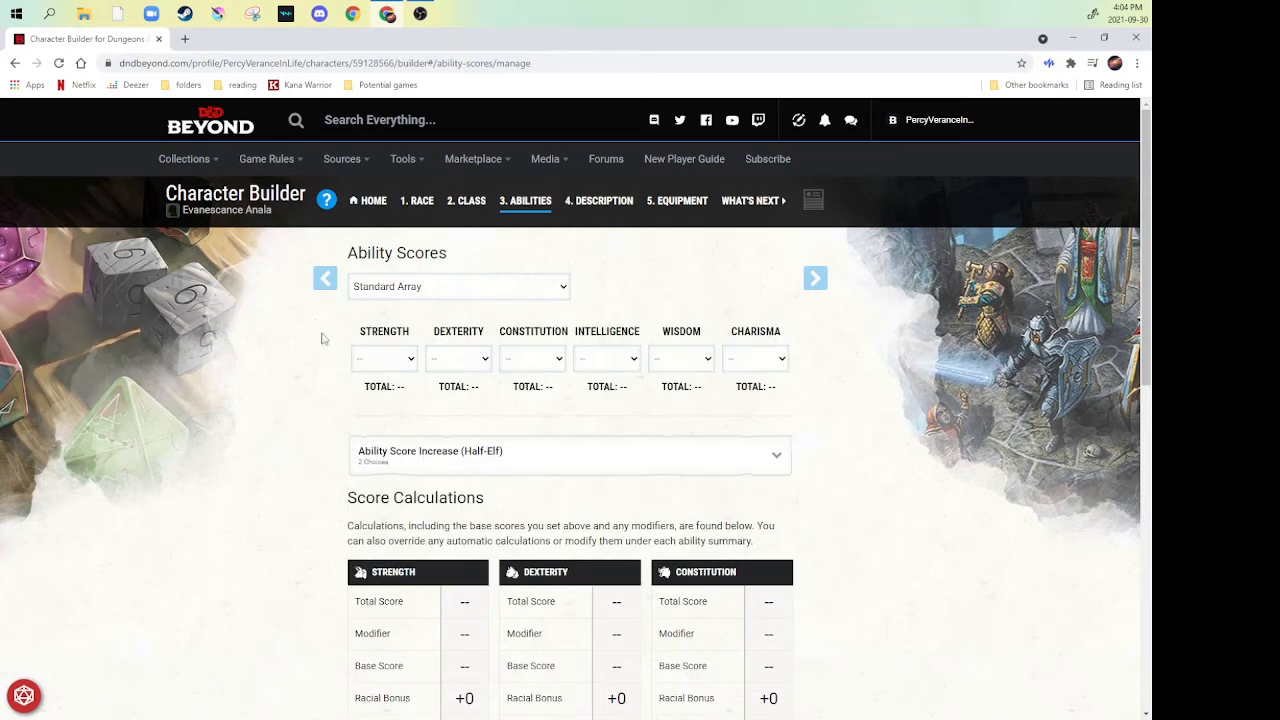
# - Assign the standard array scores of 15 to Charisma and 14 to Wisdom
pyautogui.click(397, 359)
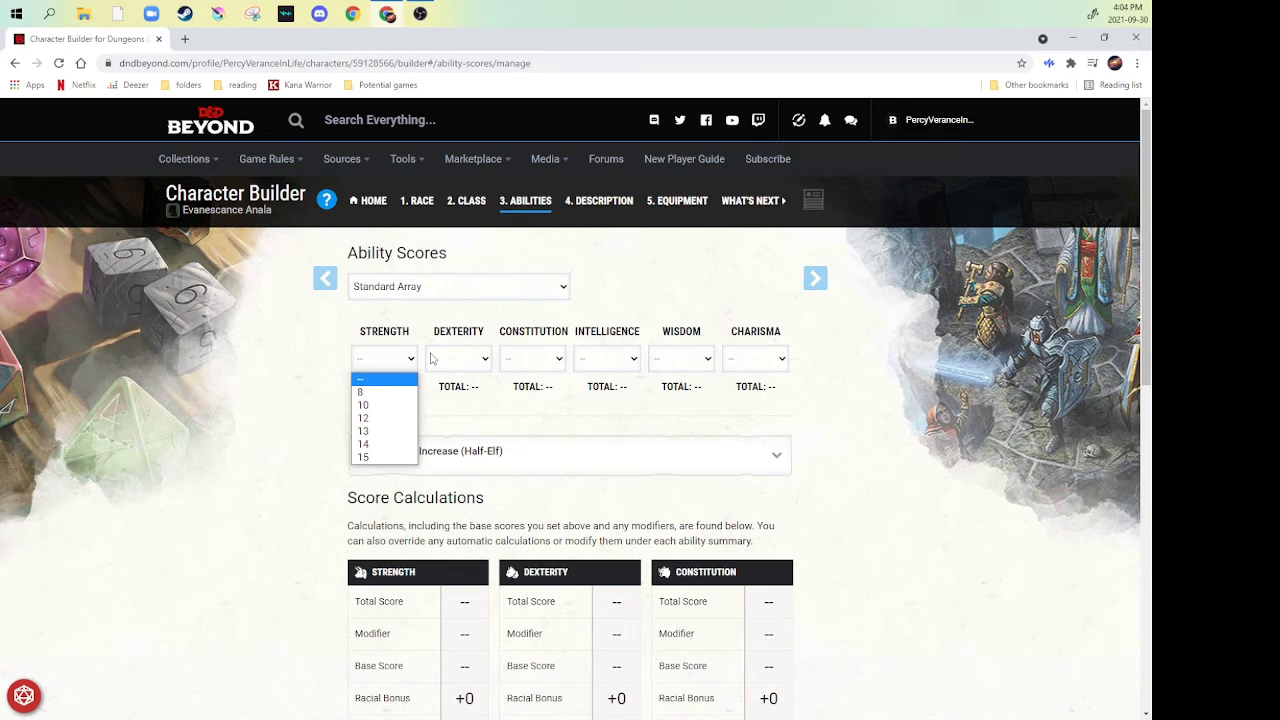
pyautogui.click(766, 365)
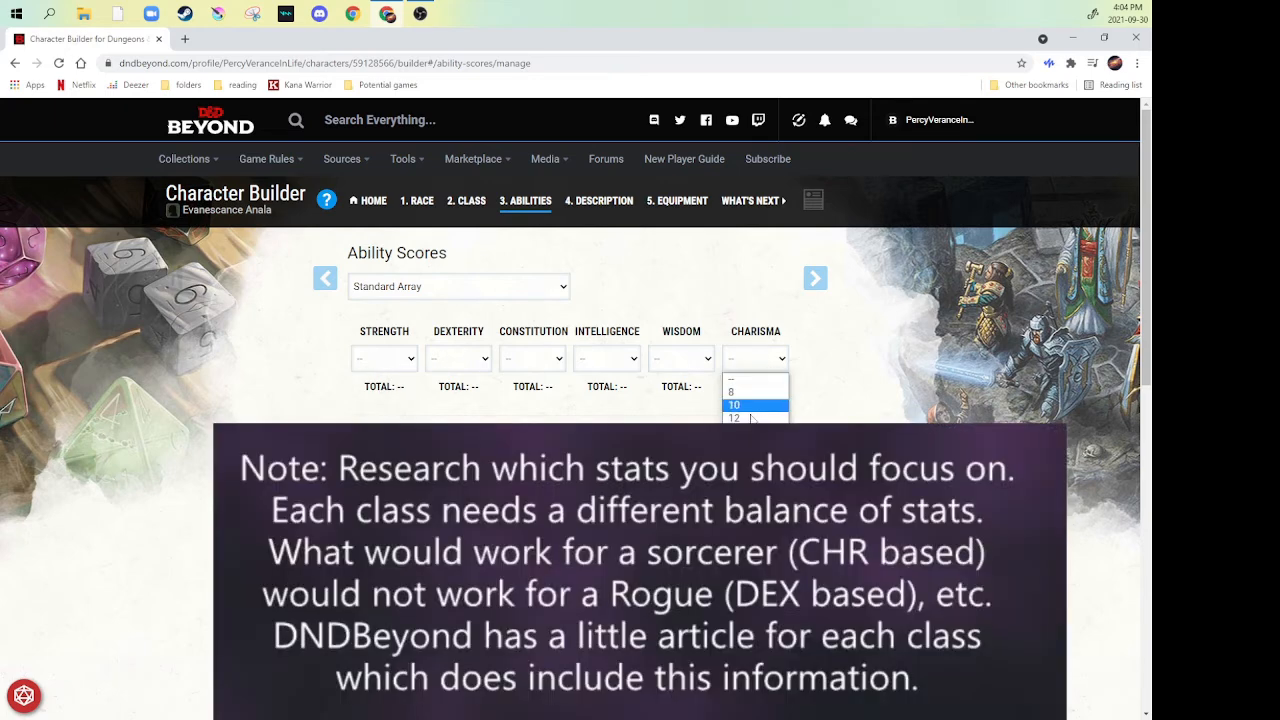
pyautogui.click(748, 396)
pyautogui.click(690, 360)
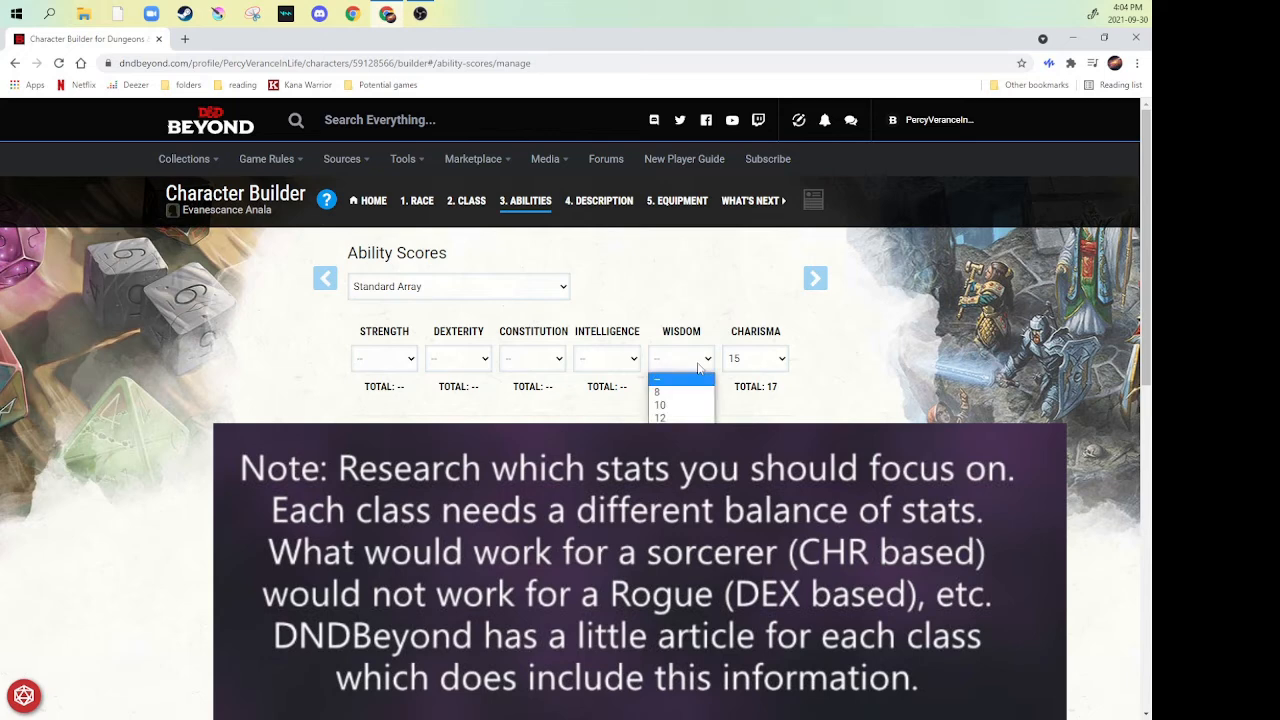
pyautogui.click(675, 398)
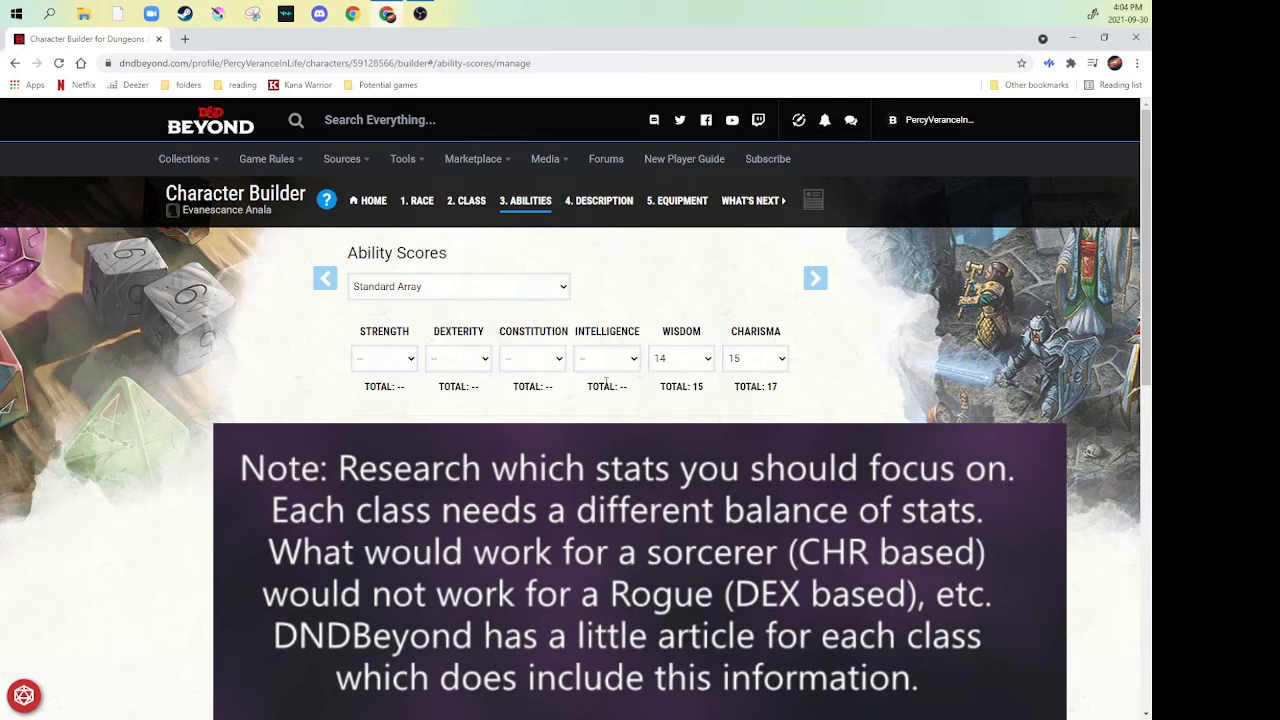
# - Assign the remaining scores: 13 to Dexterity, 12 to Intelligence, 10 to Constitution and 8 to Strength
pyautogui.click(469, 362)
pyautogui.click(486, 402)
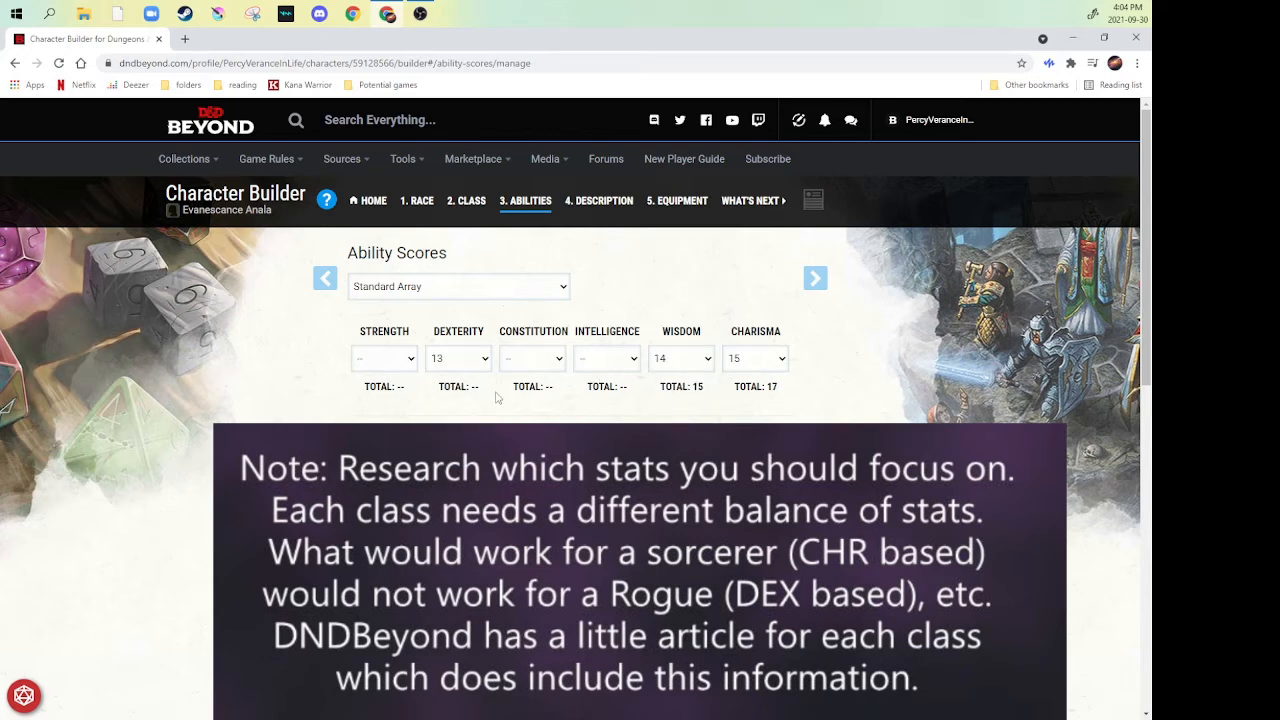
pyautogui.click(625, 362)
pyautogui.click(598, 389)
pyautogui.click(541, 359)
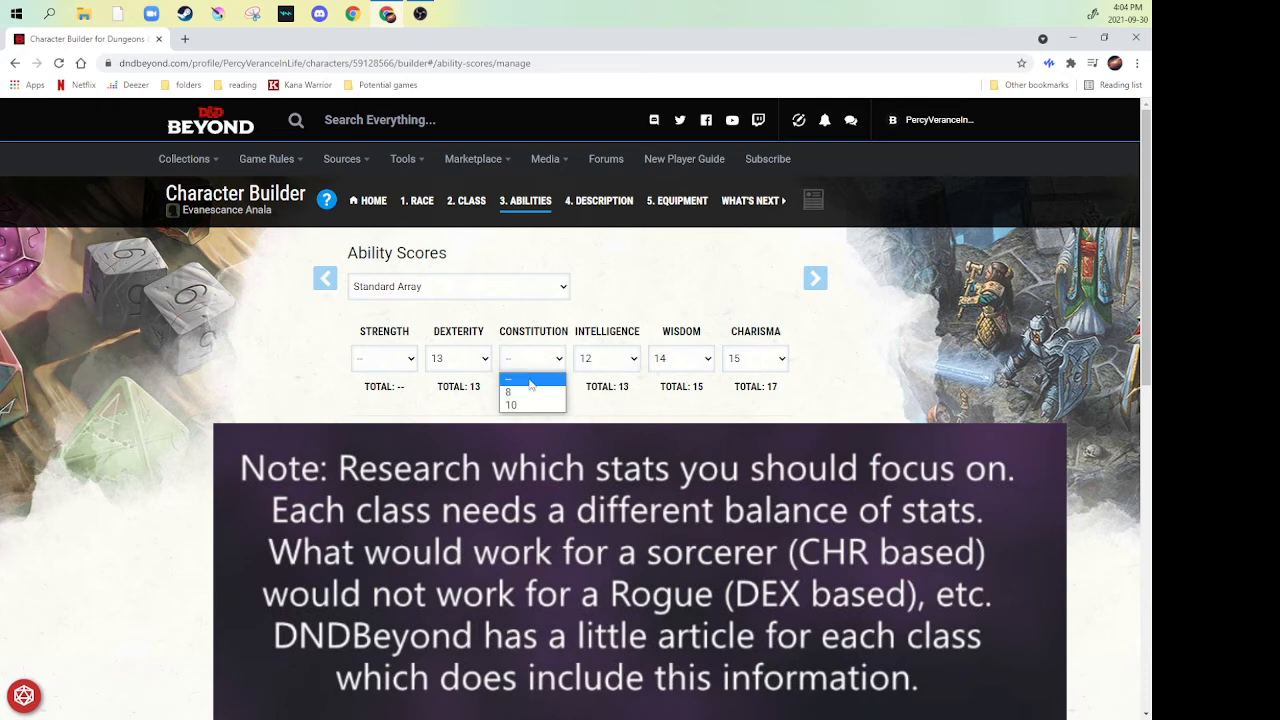
pyautogui.click(520, 392)
pyautogui.click(405, 359)
pyautogui.click(399, 391)
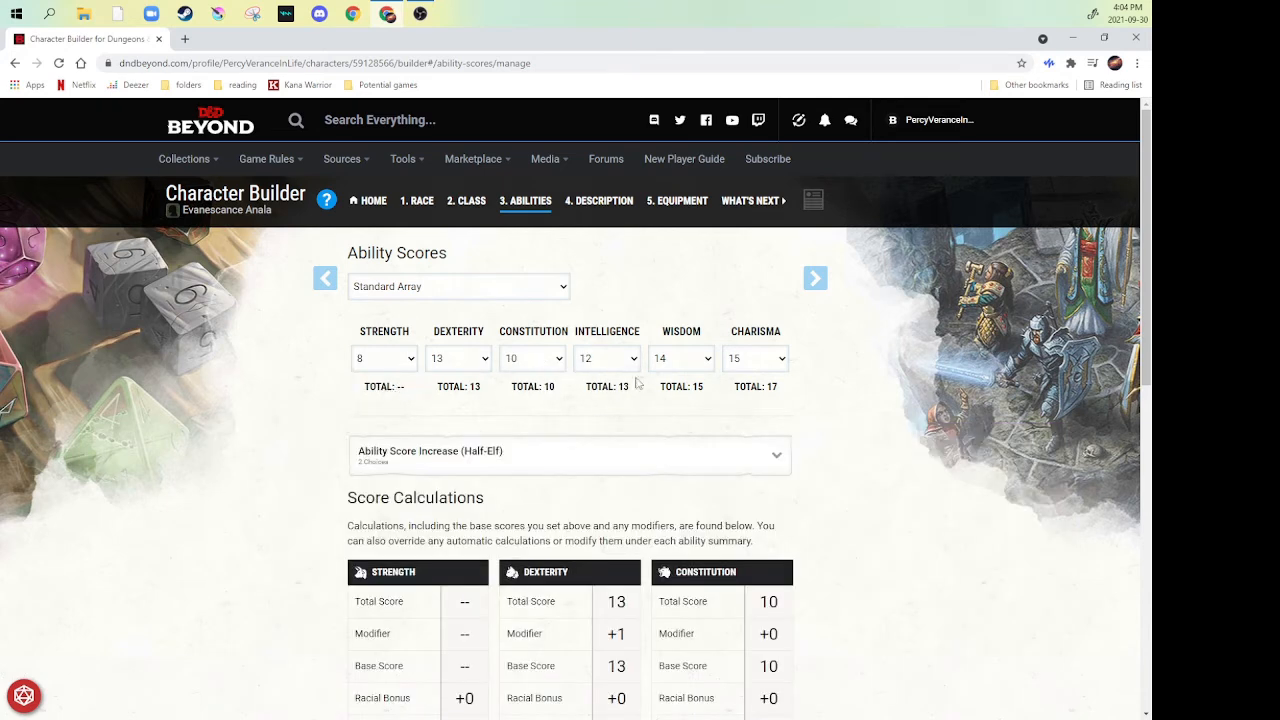
# - Review the score calculations for all six abilities, including their total scores, modifiers and racial bonuses
pyautogui.scroll(-2, 849, 391)
pyautogui.scroll(-3, 849, 391)
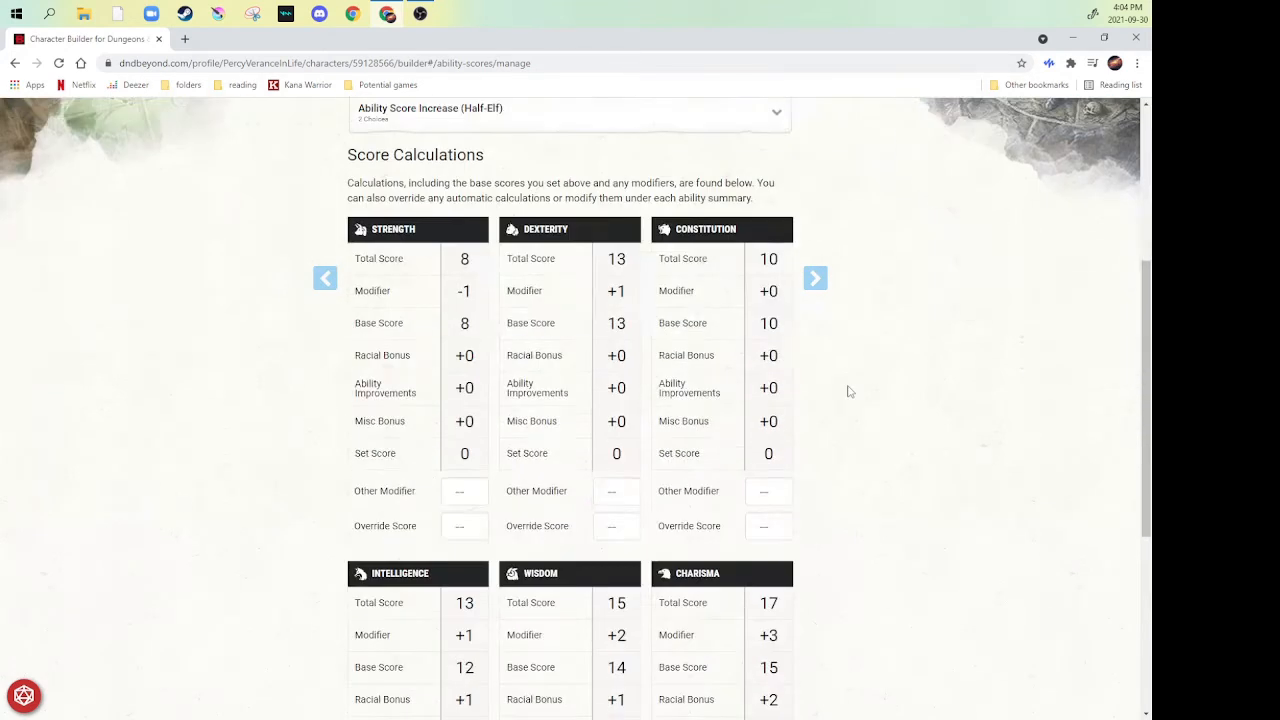
pyautogui.scroll(1, 560, 235)
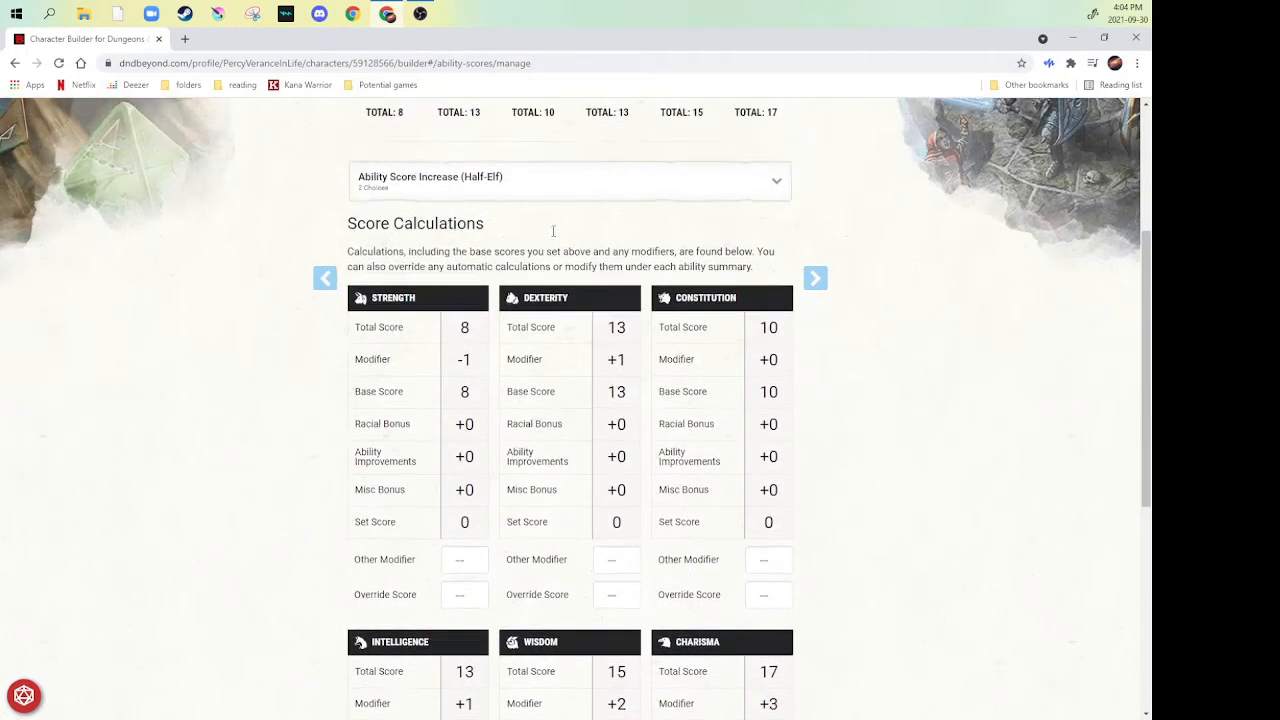
pyautogui.scroll(-3, 632, 217)
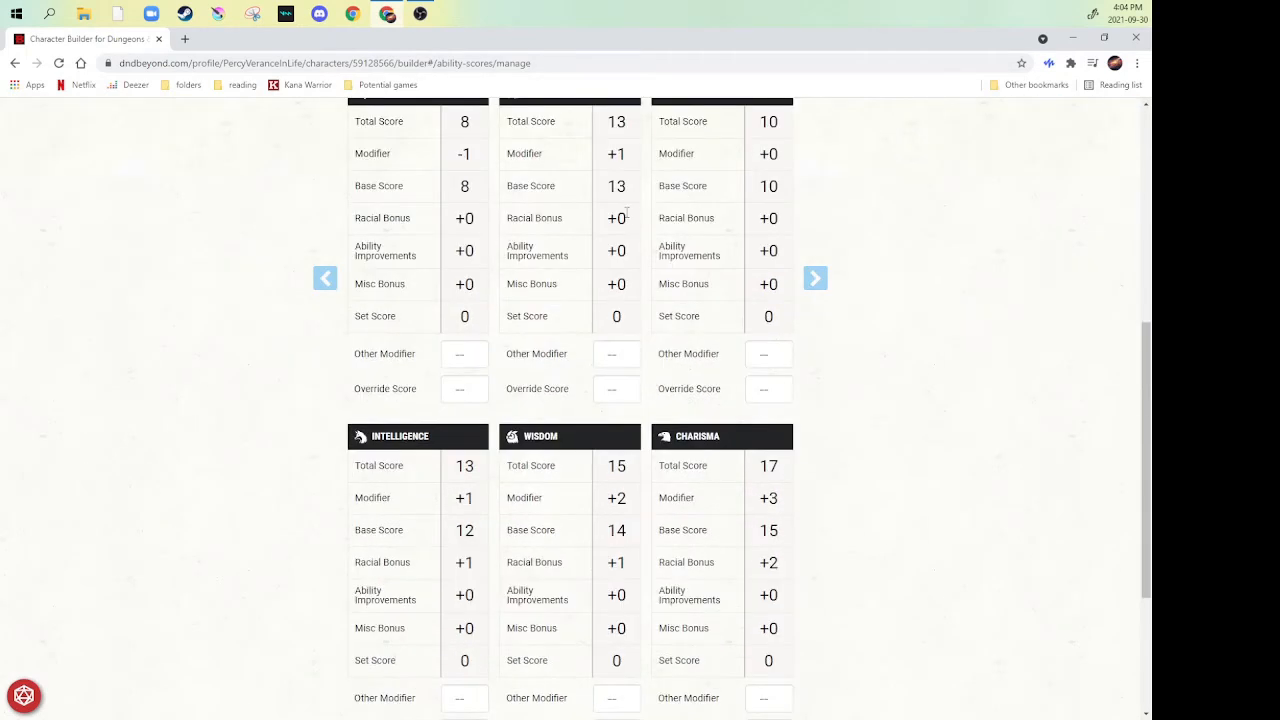
pyautogui.scroll(-3, 626, 210)
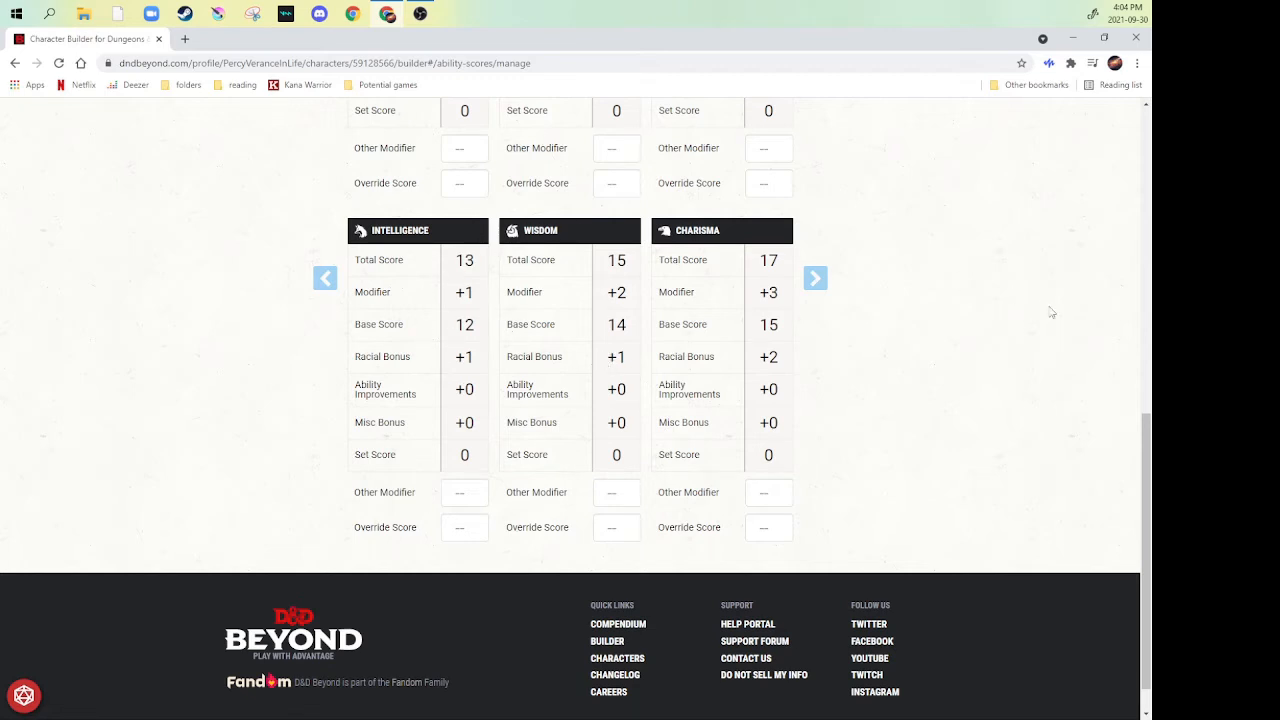
pyautogui.scroll(2, 1050, 310)
pyautogui.scroll(2, 1046, 316)
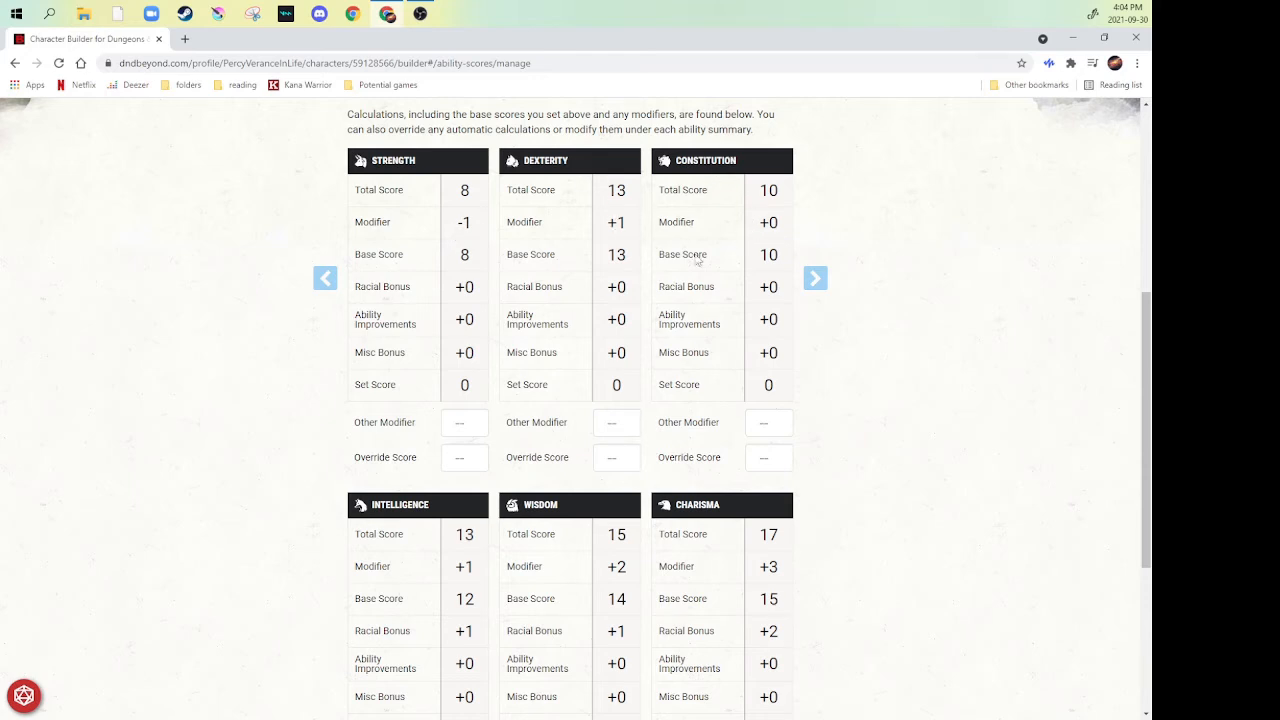
pyautogui.scroll(-1, 545, 328)
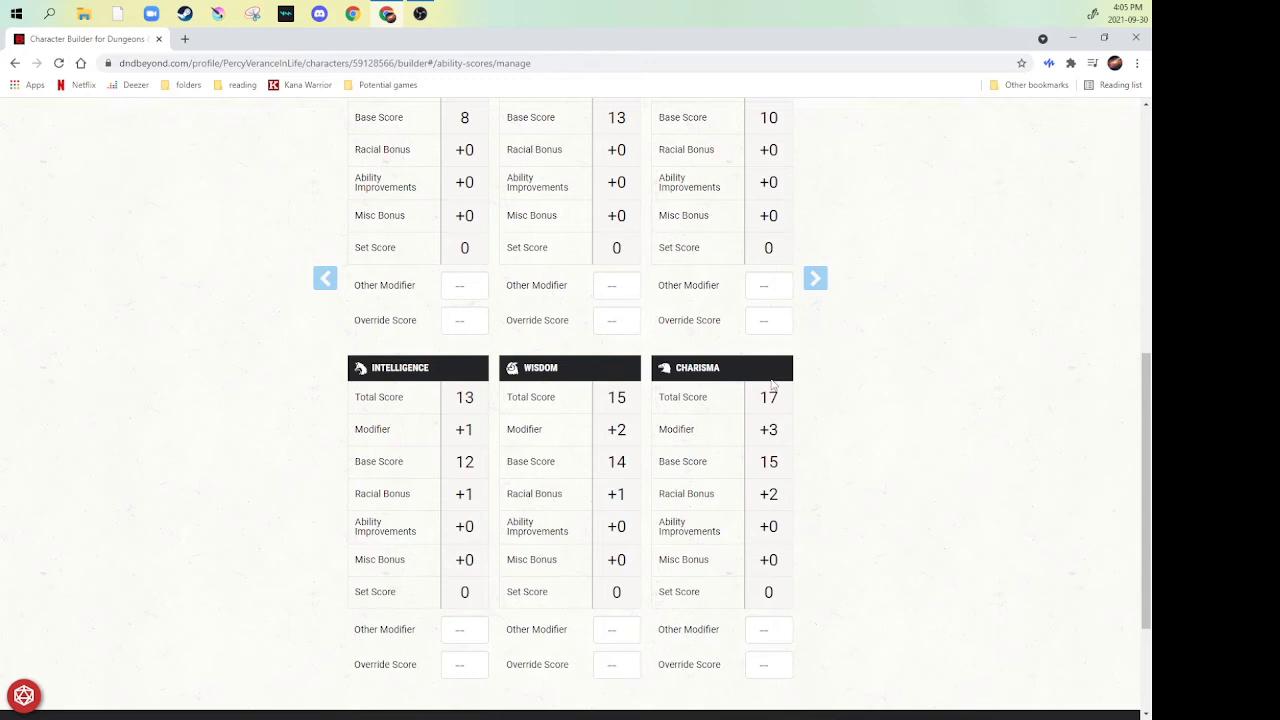
pyautogui.scroll(2, 640, 405)
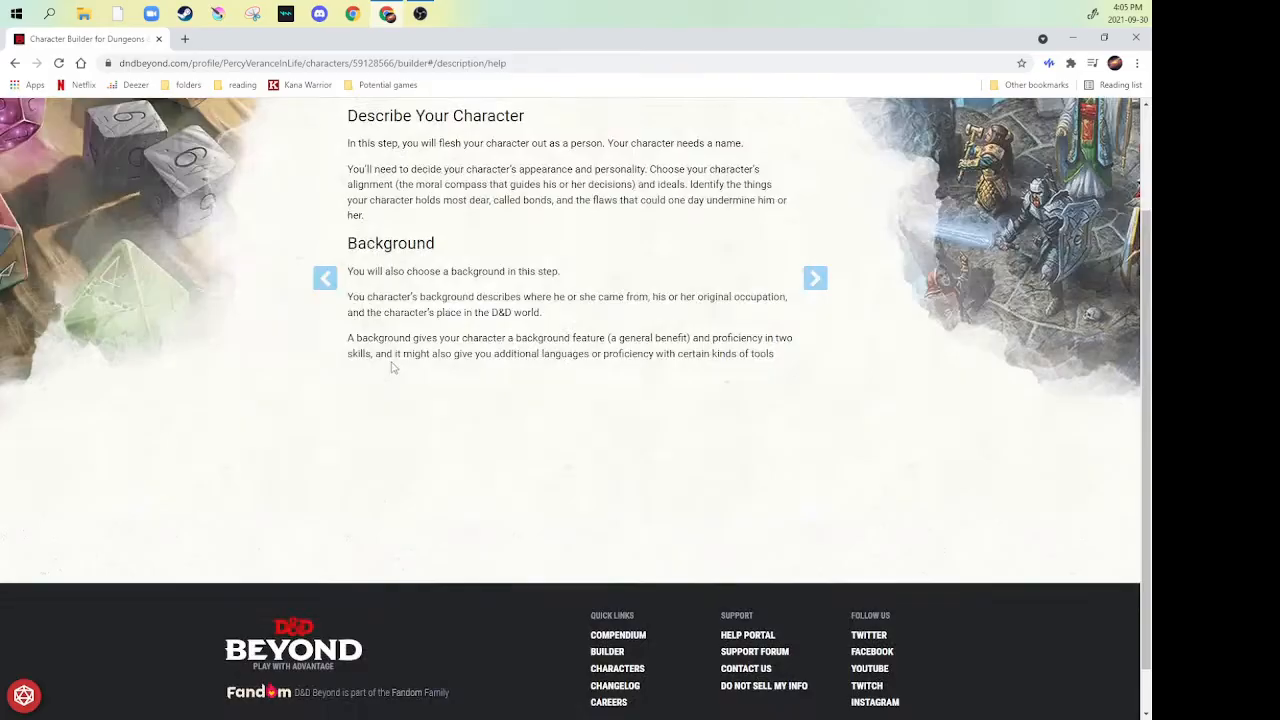
pyautogui.scroll(2, 393, 365)
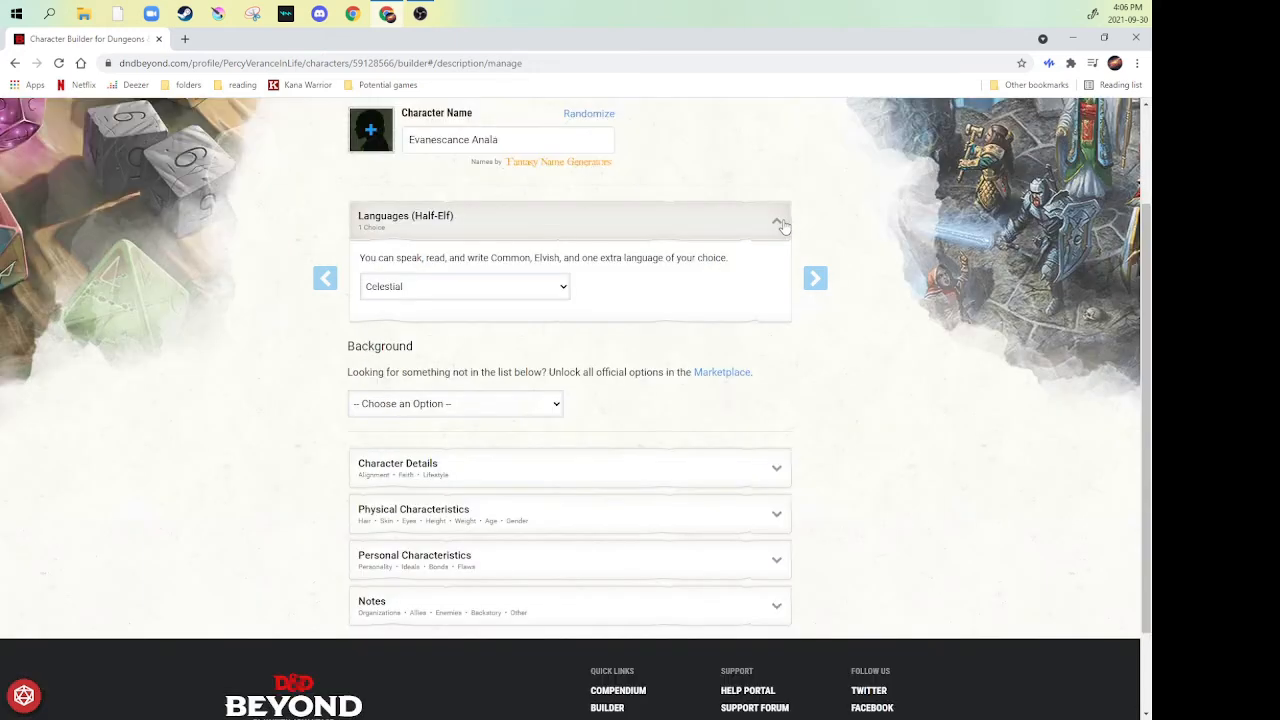
# - Collapse the Half-Elf languages section and set the character's background to Noble
pyautogui.click(778, 220)
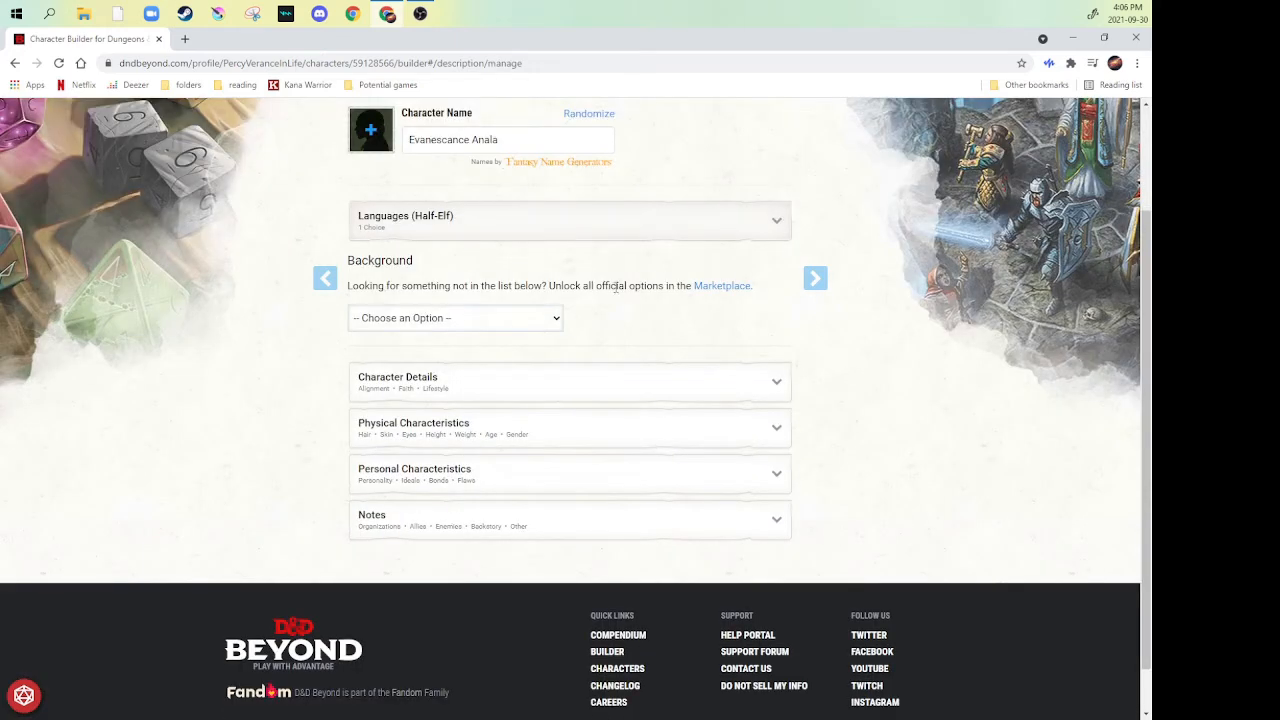
pyautogui.click(532, 325)
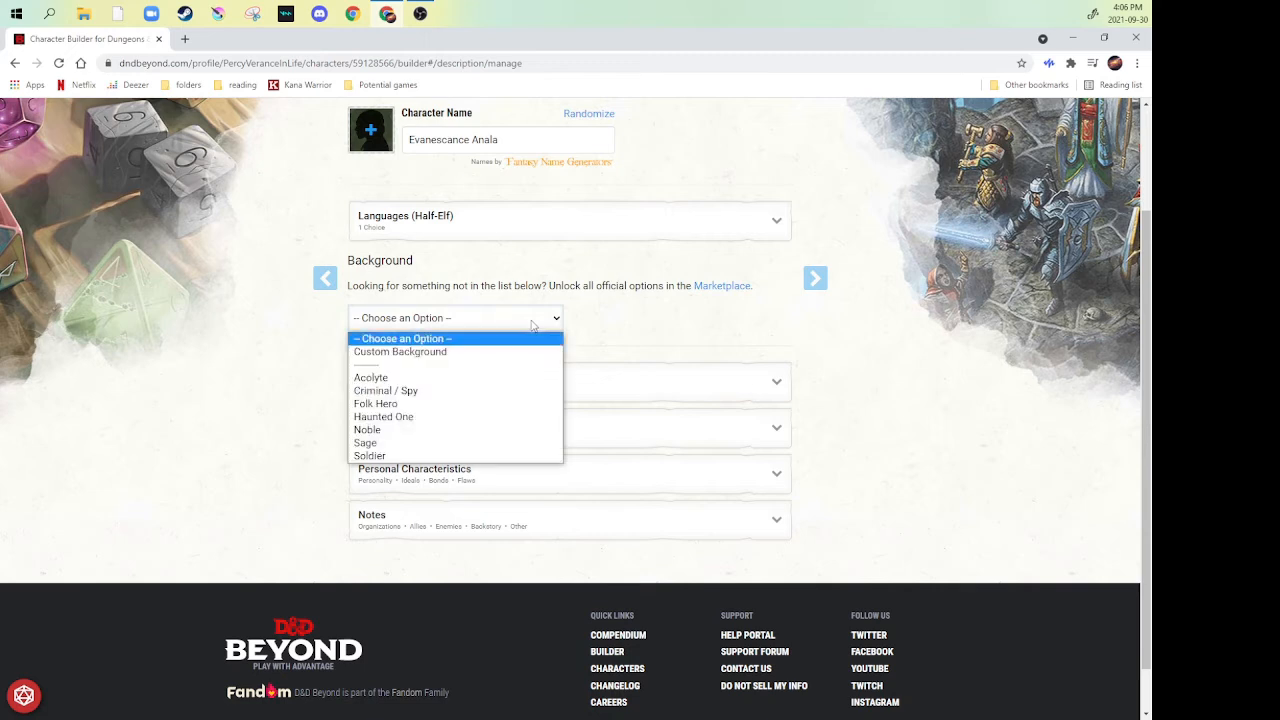
pyautogui.click(384, 432)
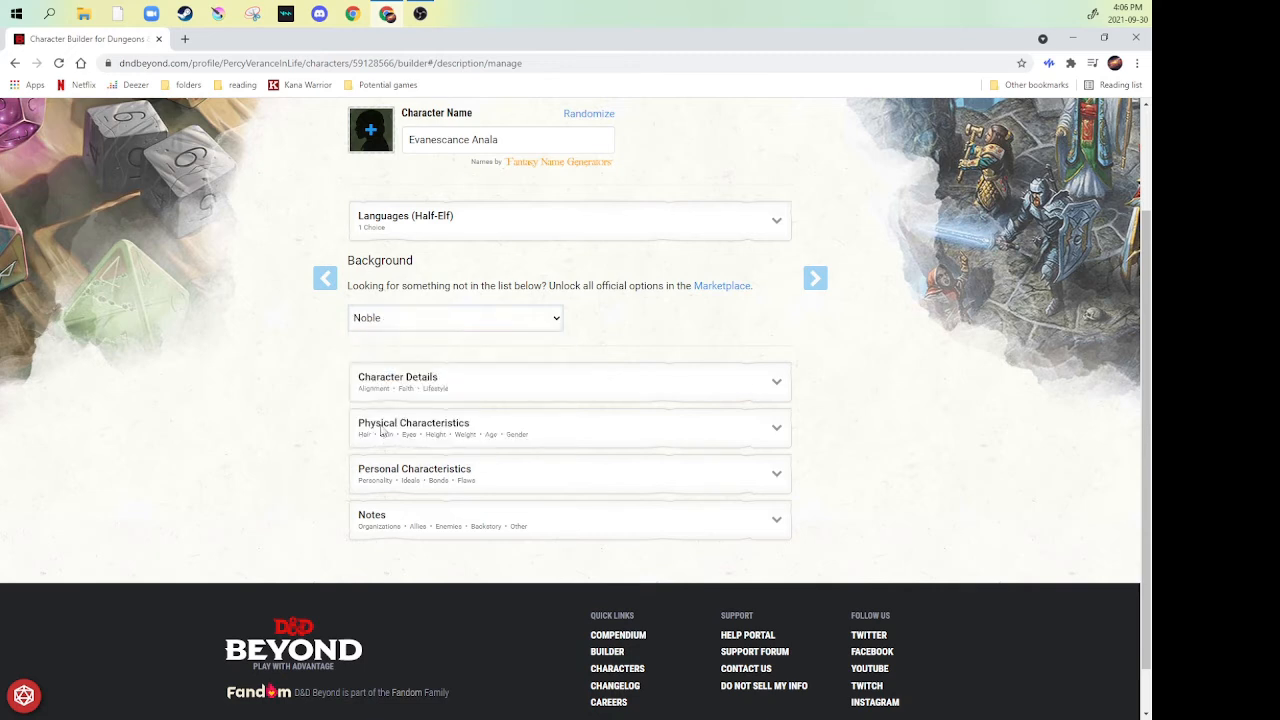
# - Choose Medicine as the Noble background's skill proficiency and Dragonchess Set as its tool proficiency
pyautogui.scroll(-2, 299, 349)
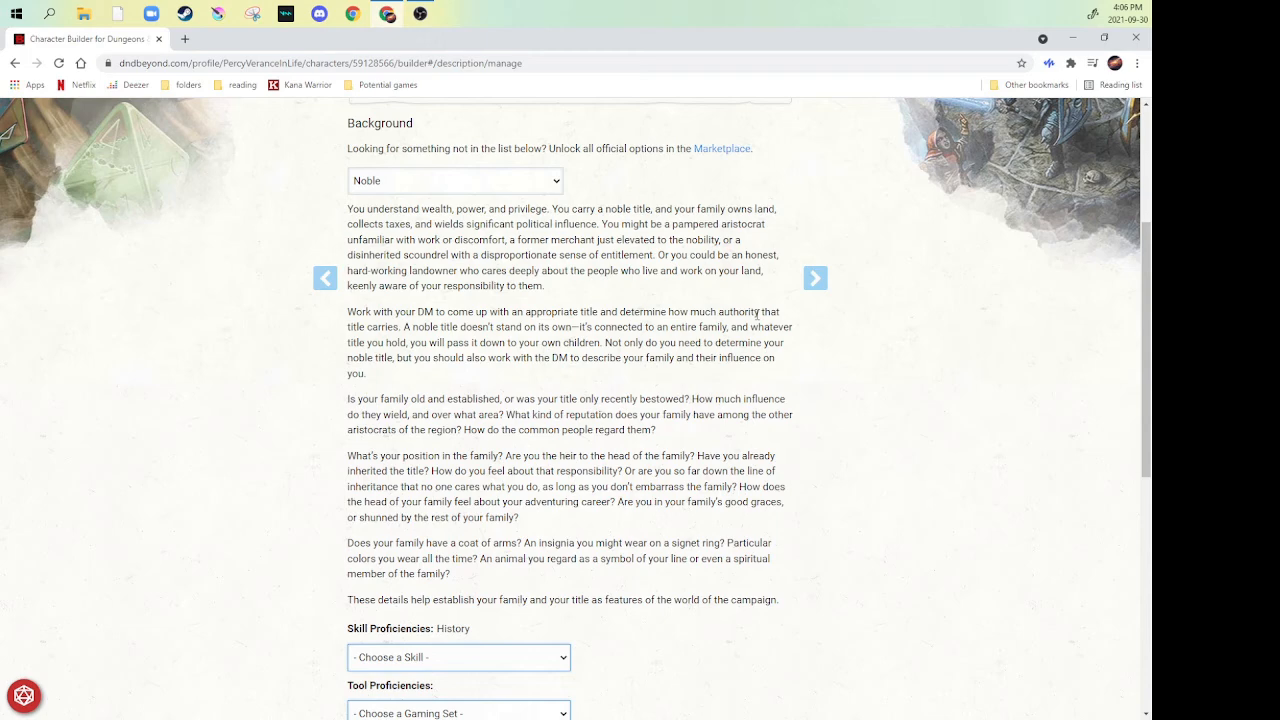
pyautogui.scroll(-4, 757, 318)
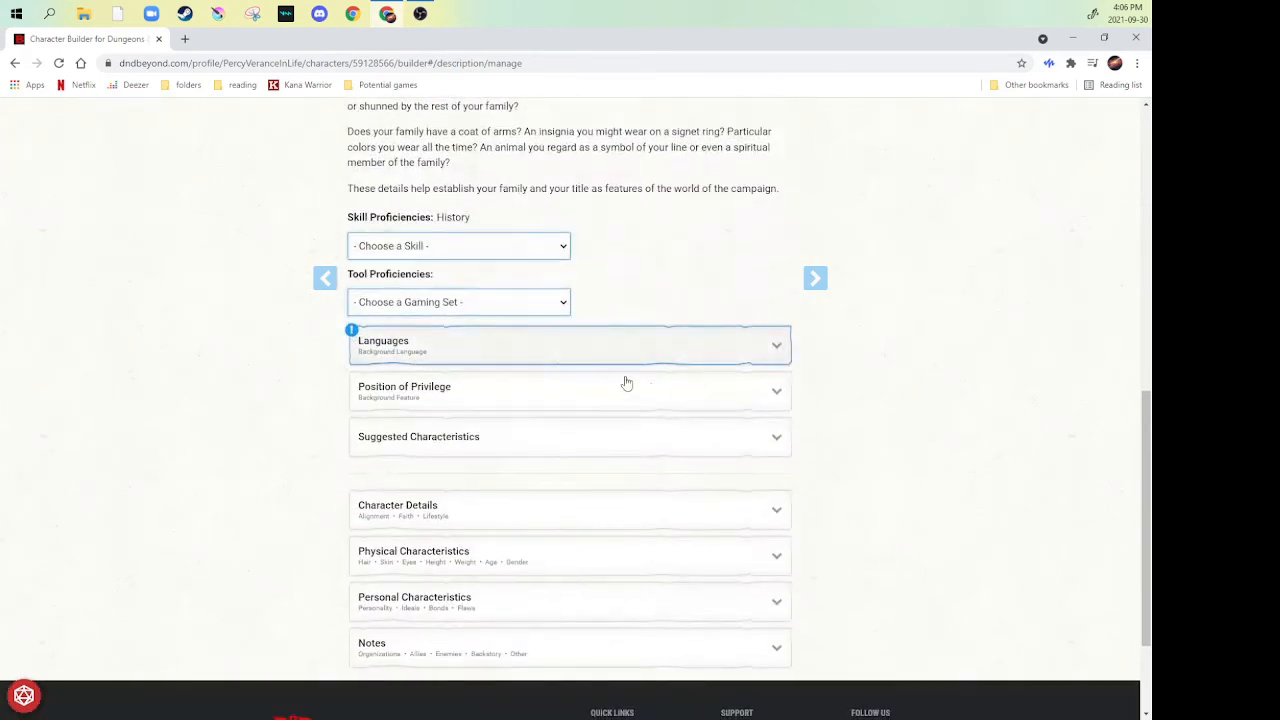
pyautogui.click(538, 248)
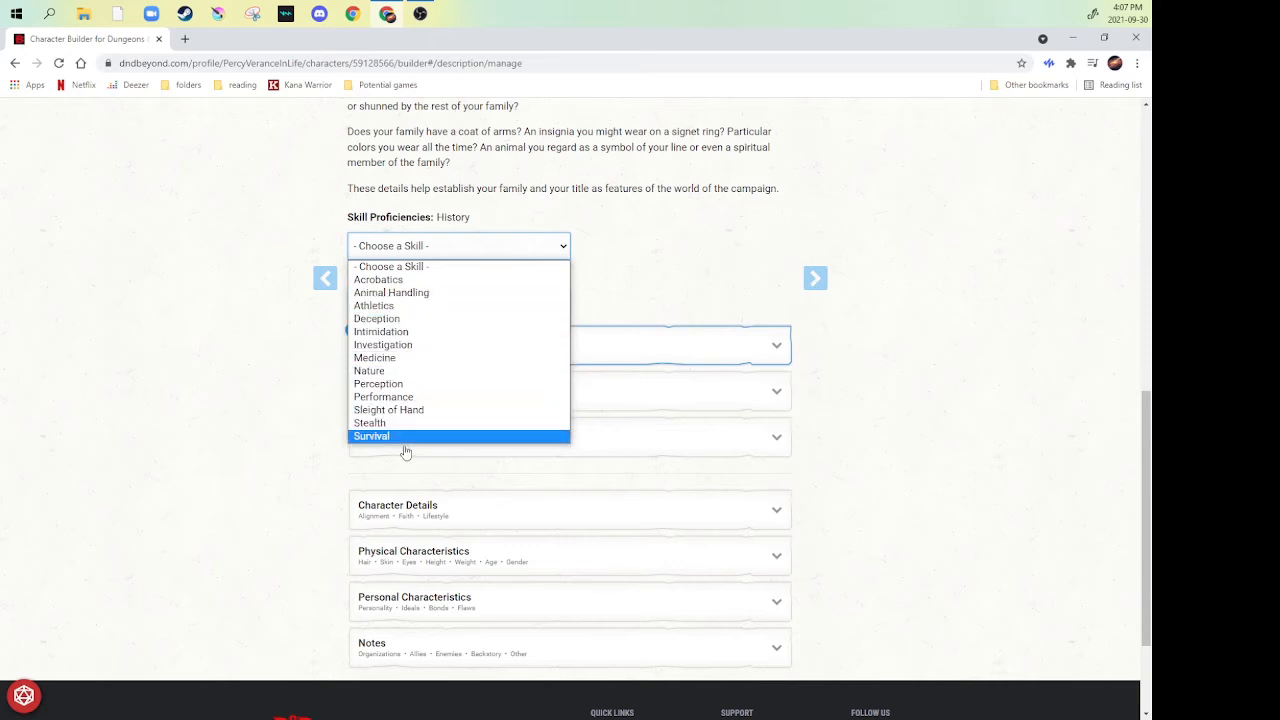
pyautogui.click(389, 360)
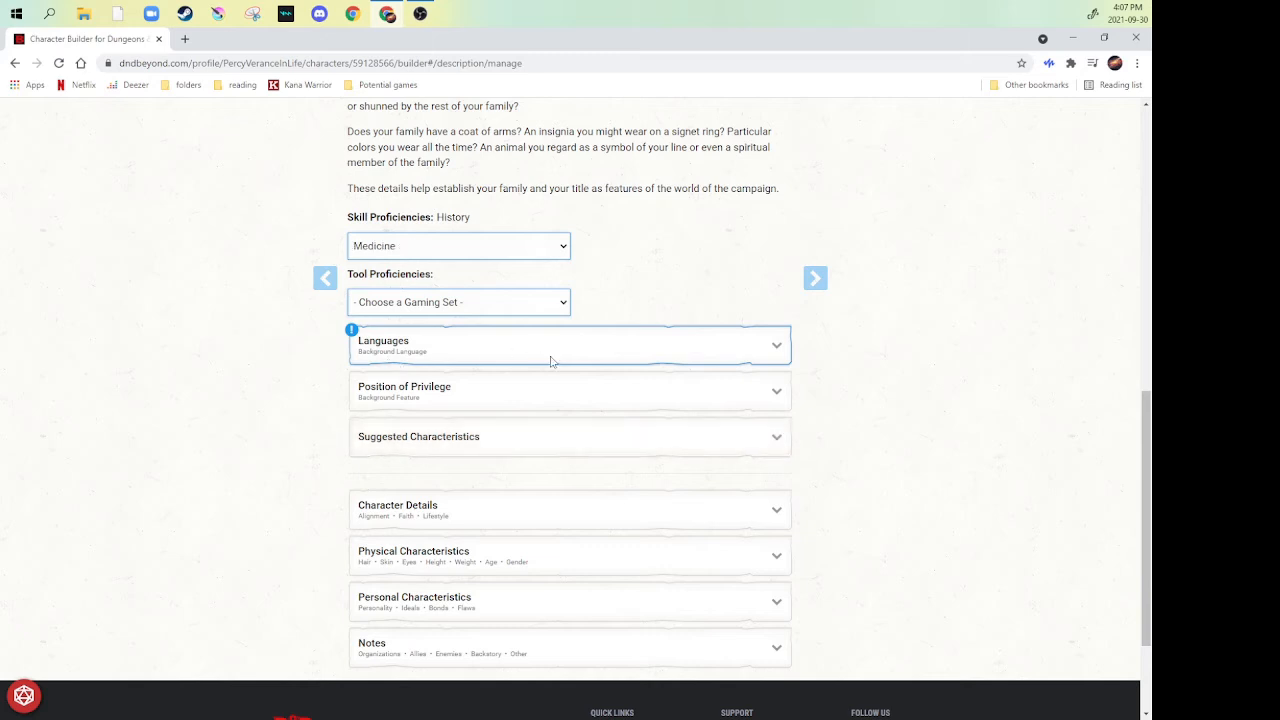
pyautogui.click(550, 306)
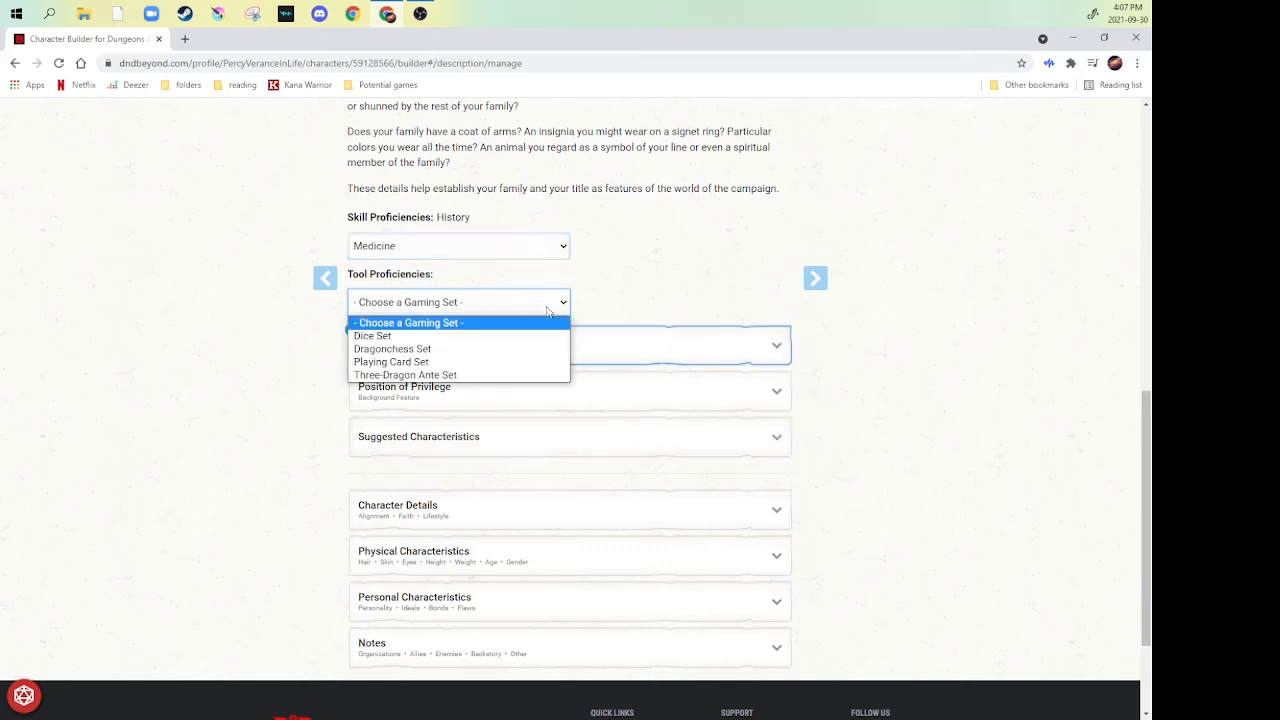
pyautogui.click(391, 349)
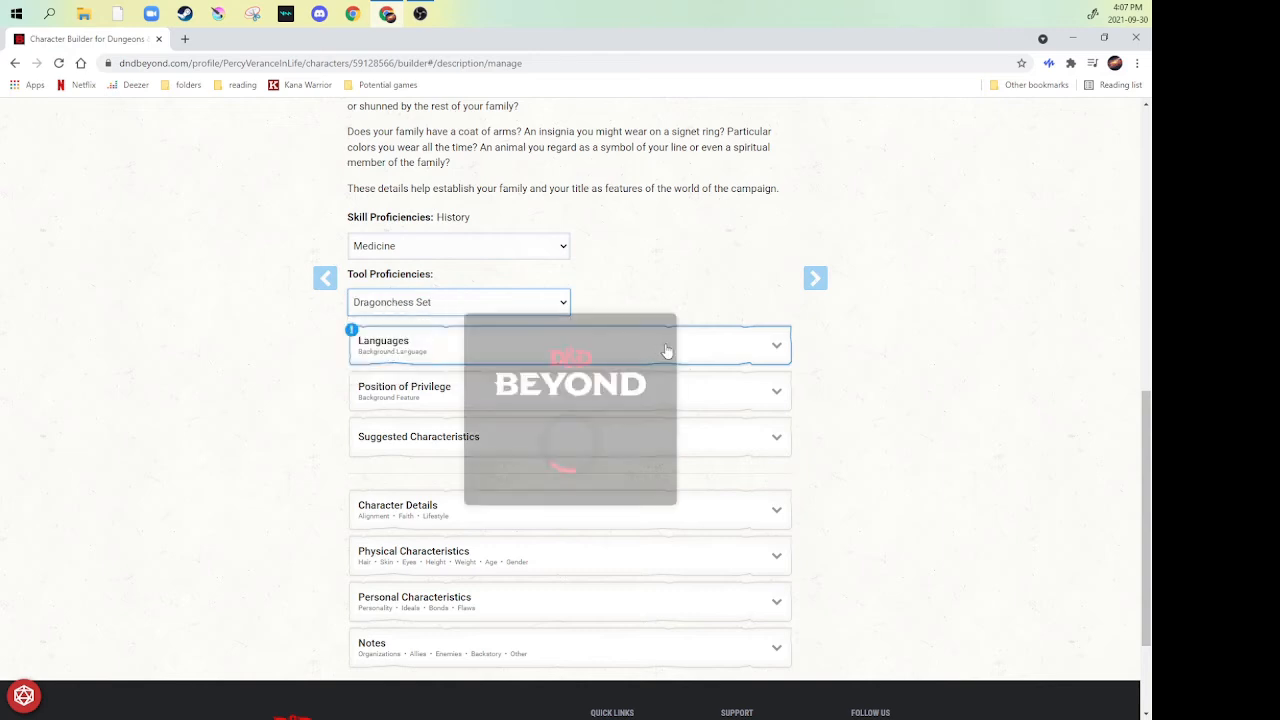
# - Choose Infernal as the Noble background language
pyautogui.click(764, 350)
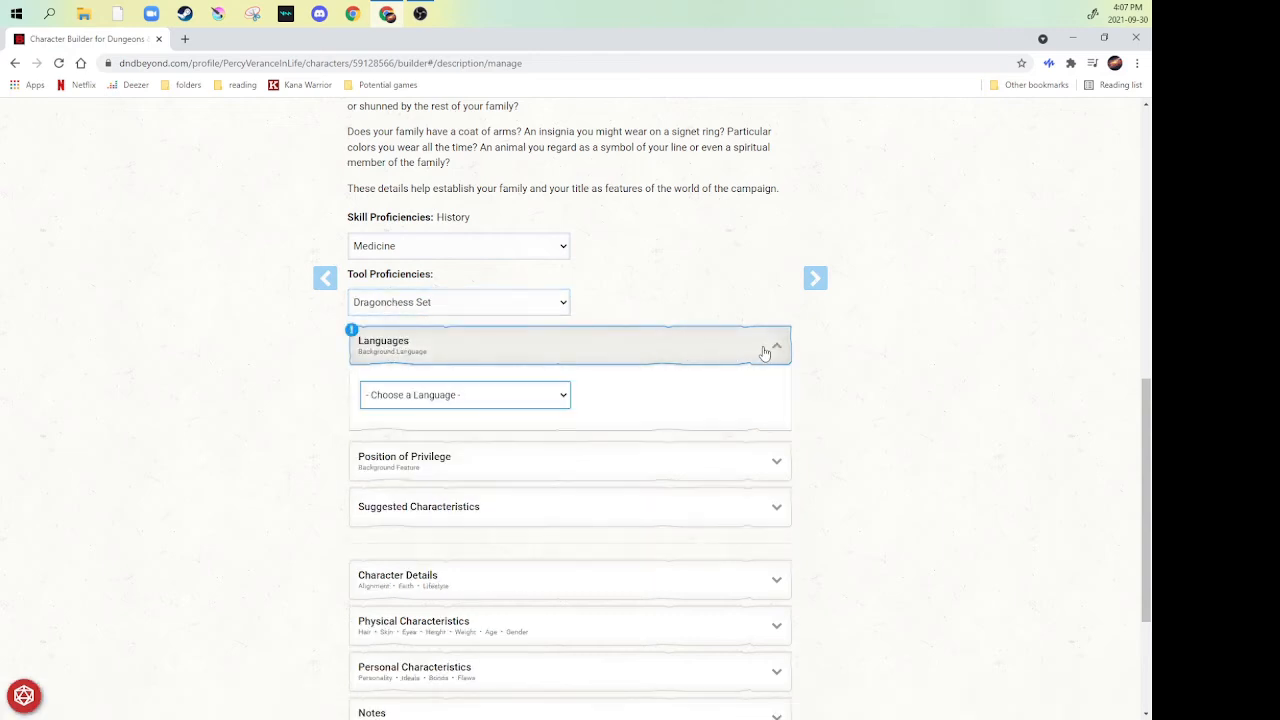
pyautogui.click(467, 398)
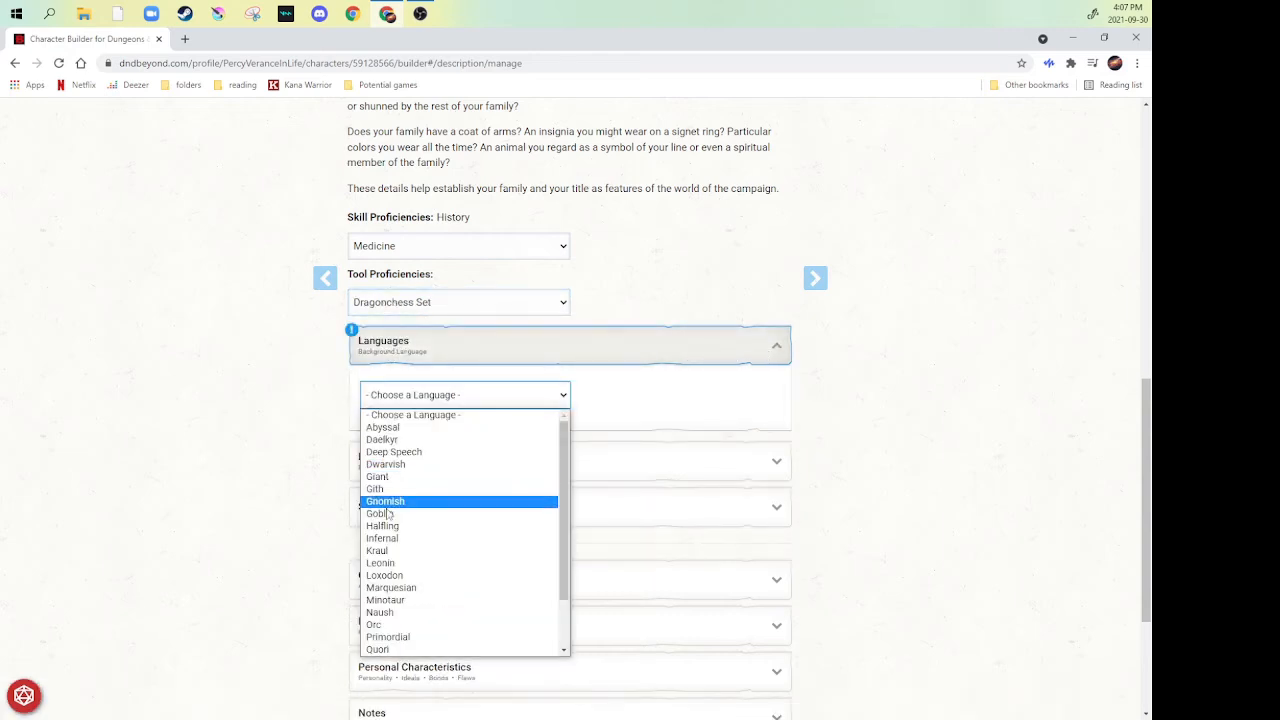
pyautogui.click(388, 541)
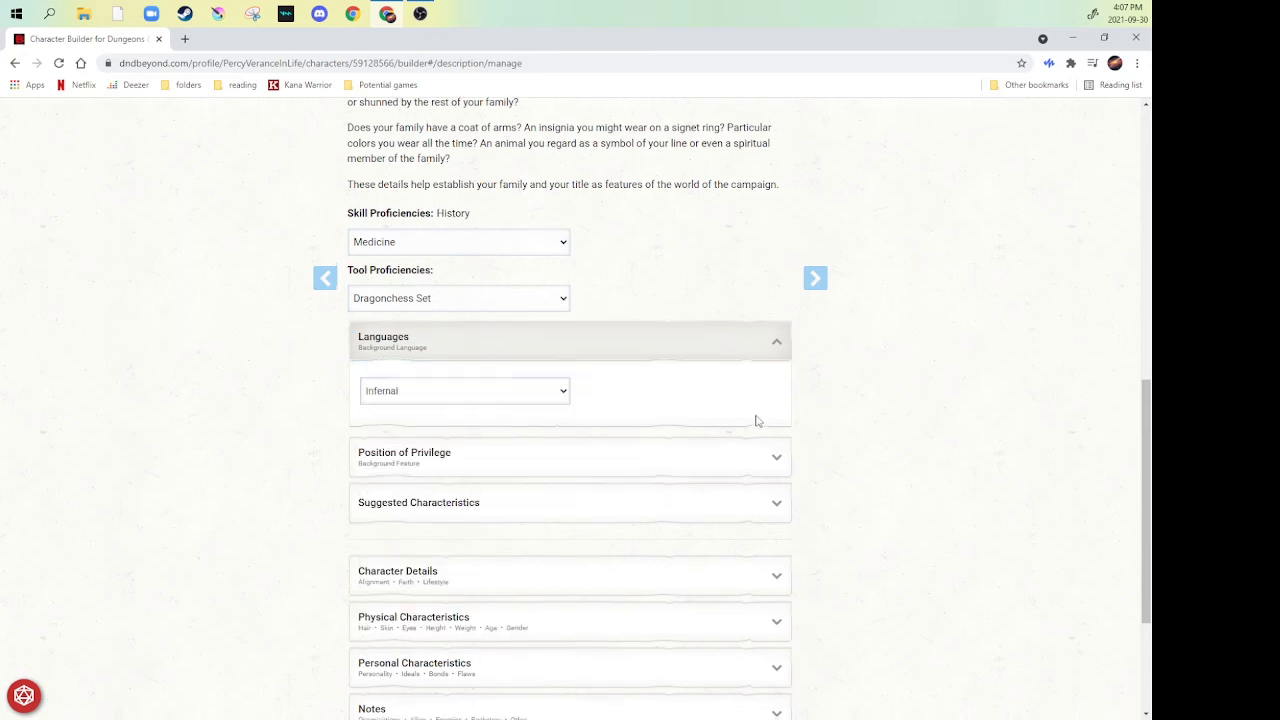
# - Read the Position of Privilege feature and look through the suggested personality traits, ideals, bonds and flaws
pyautogui.scroll(-3, 754, 420)
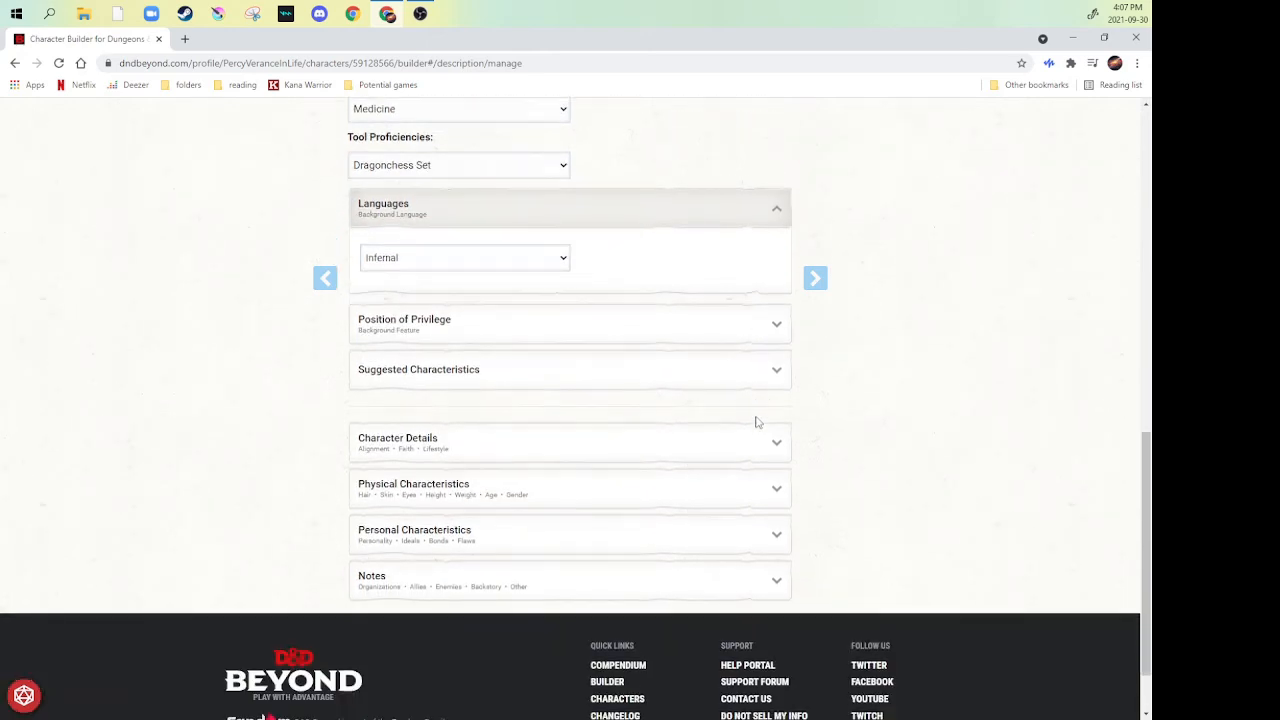
pyautogui.click(762, 326)
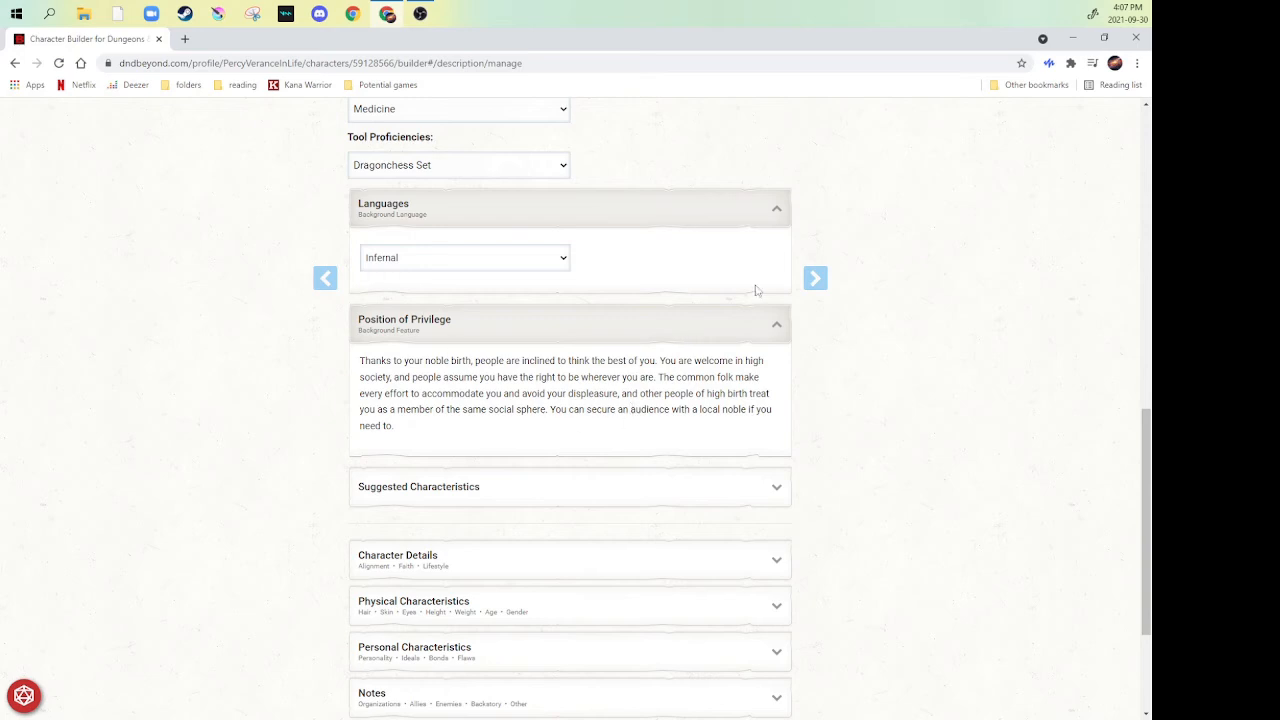
pyautogui.click(777, 326)
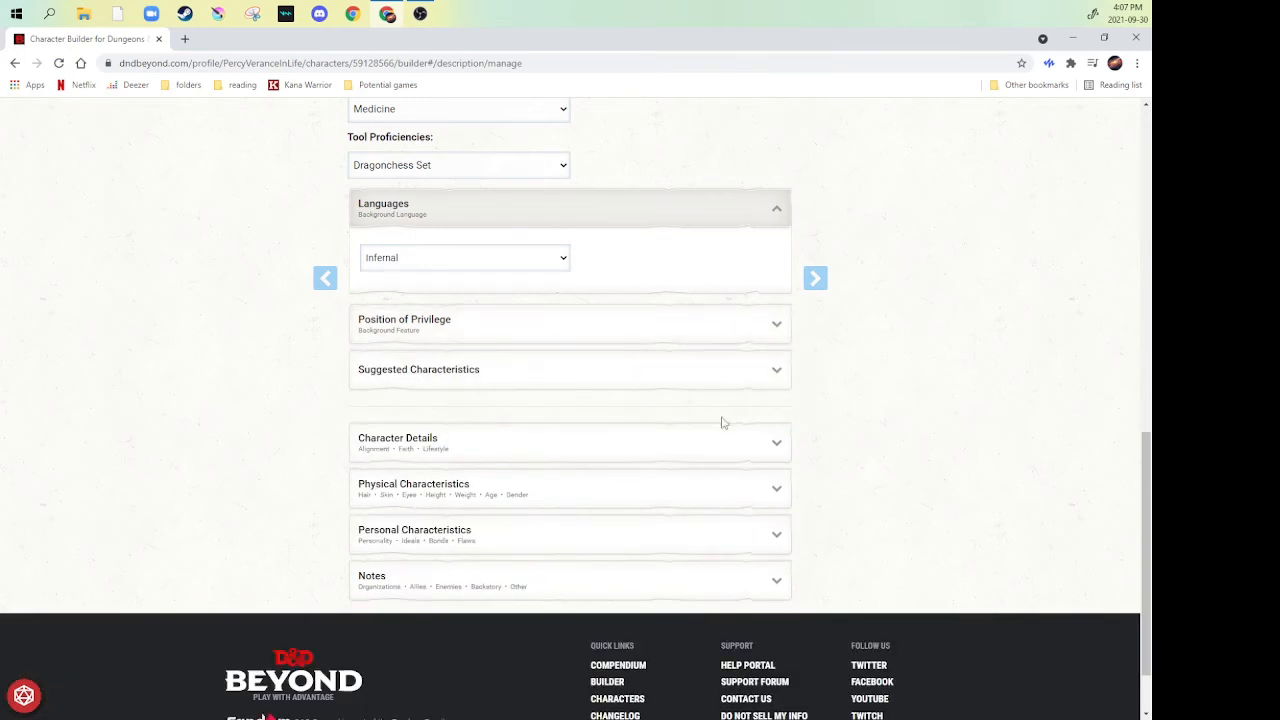
pyautogui.click(775, 376)
pyautogui.scroll(-2, 386, 486)
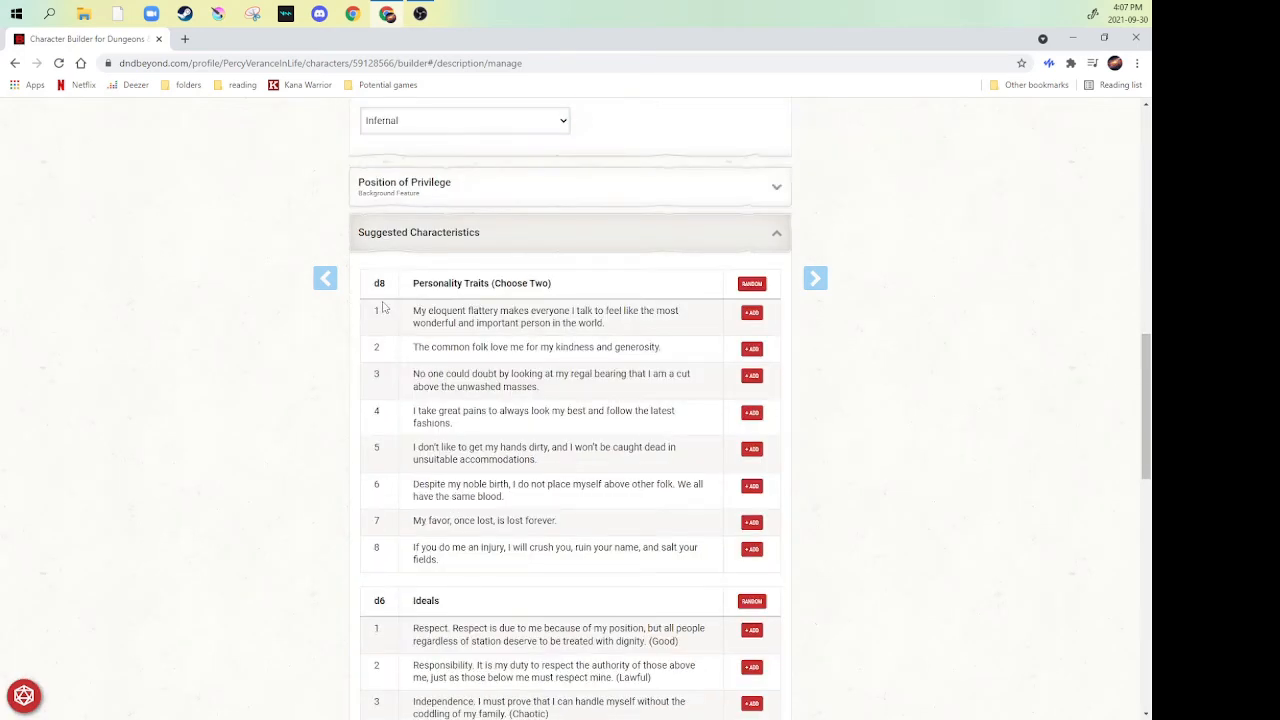
pyautogui.scroll(-3, 390, 316)
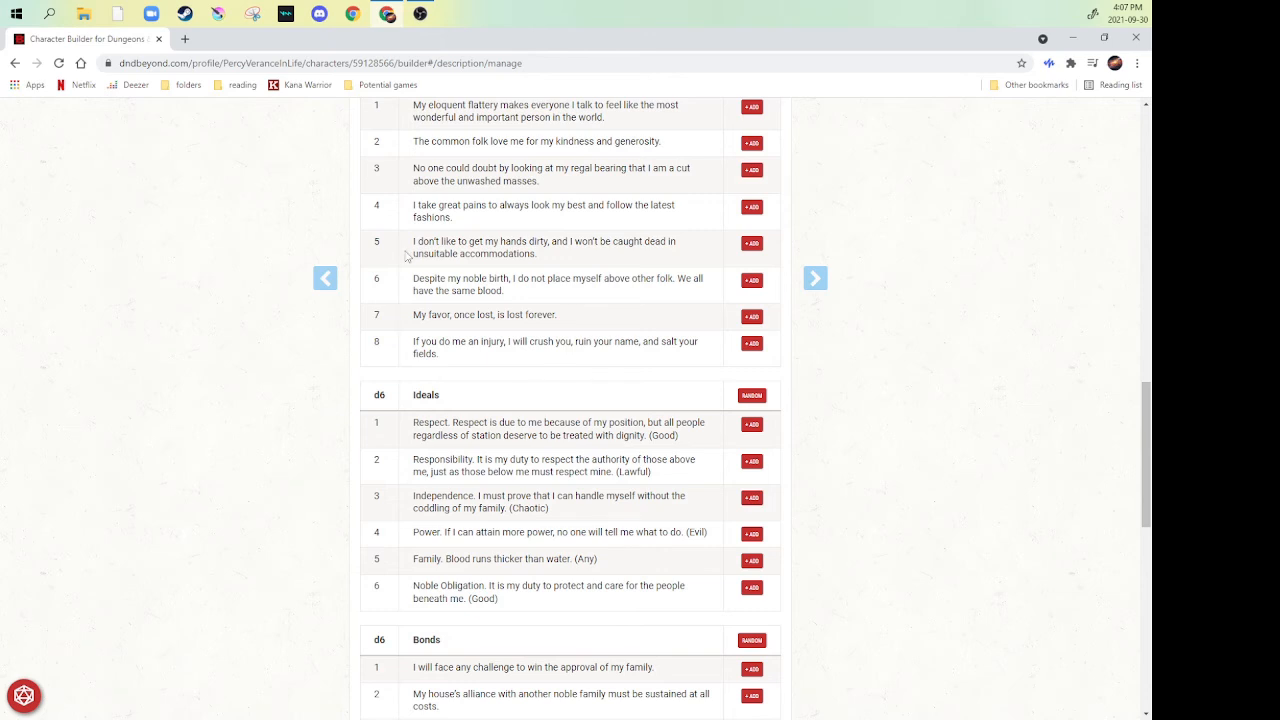
pyautogui.scroll(1, 404, 273)
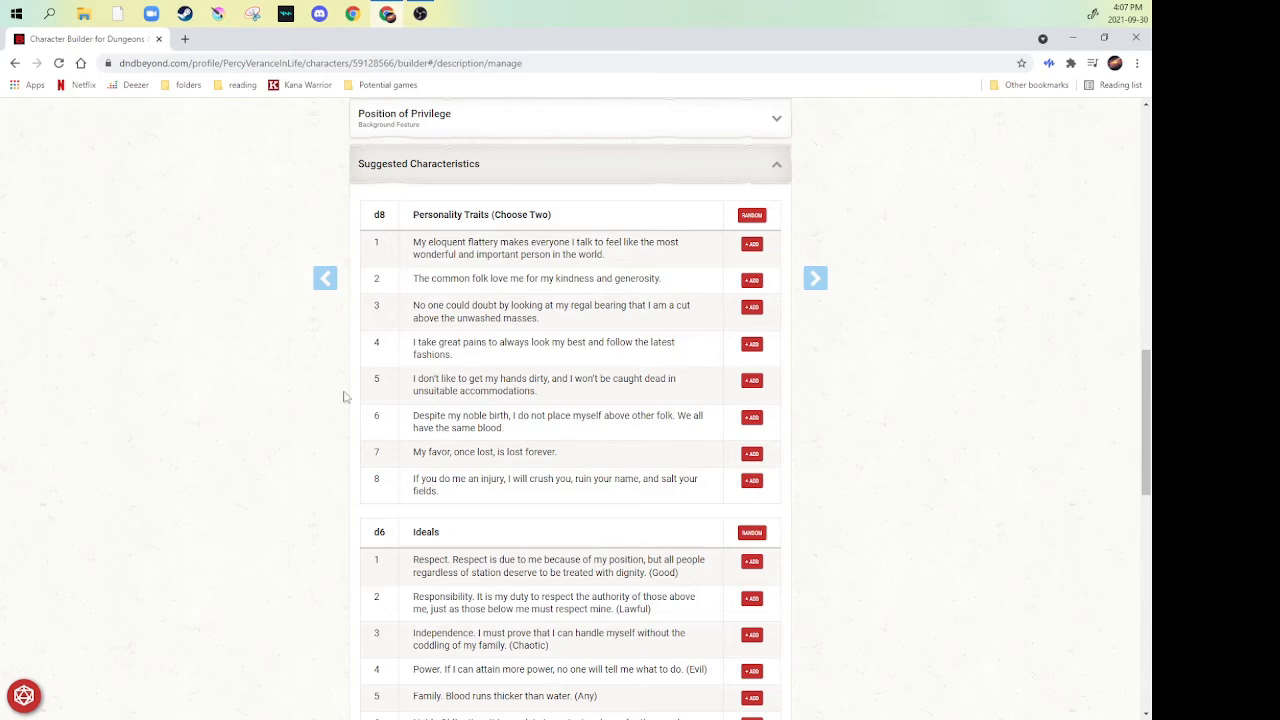
pyautogui.scroll(-5, 281, 355)
pyautogui.scroll(-4, 282, 354)
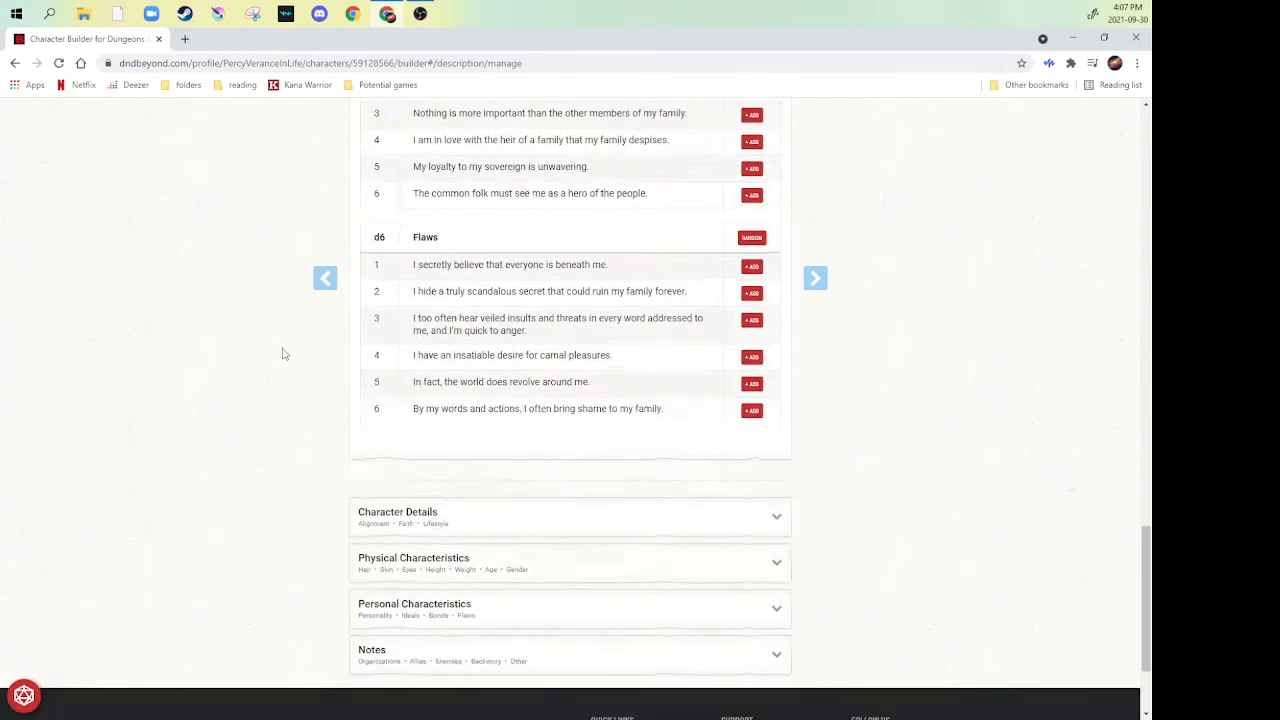
# - Expand the Character Details section and set the character's alignment to Chaotic Neutral
pyautogui.click(757, 365)
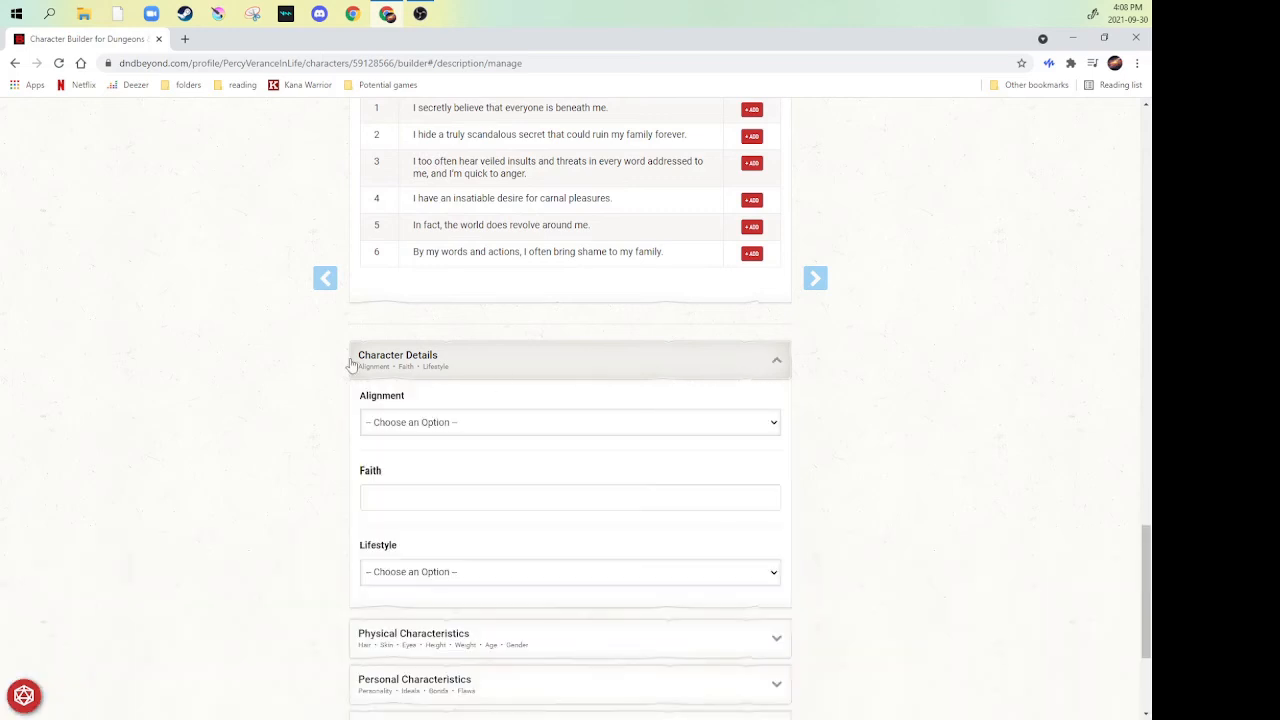
pyautogui.scroll(-2, 257, 349)
pyautogui.click(754, 222)
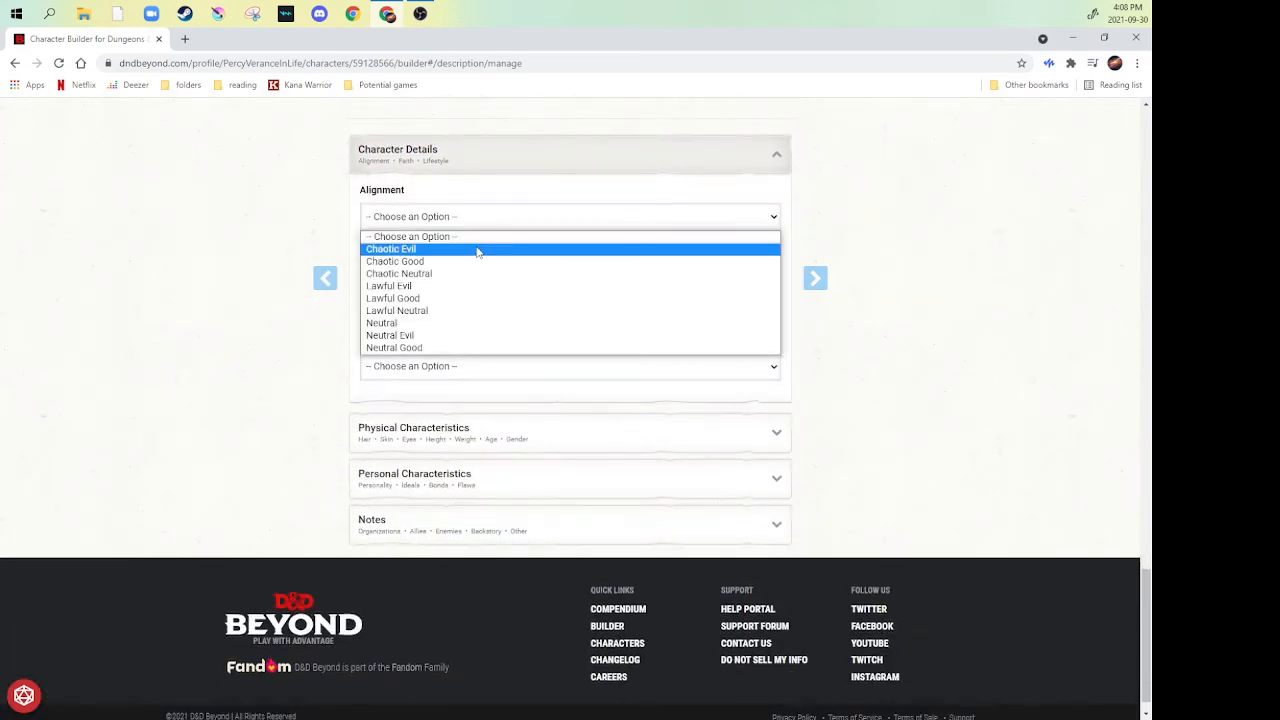
pyautogui.click(405, 275)
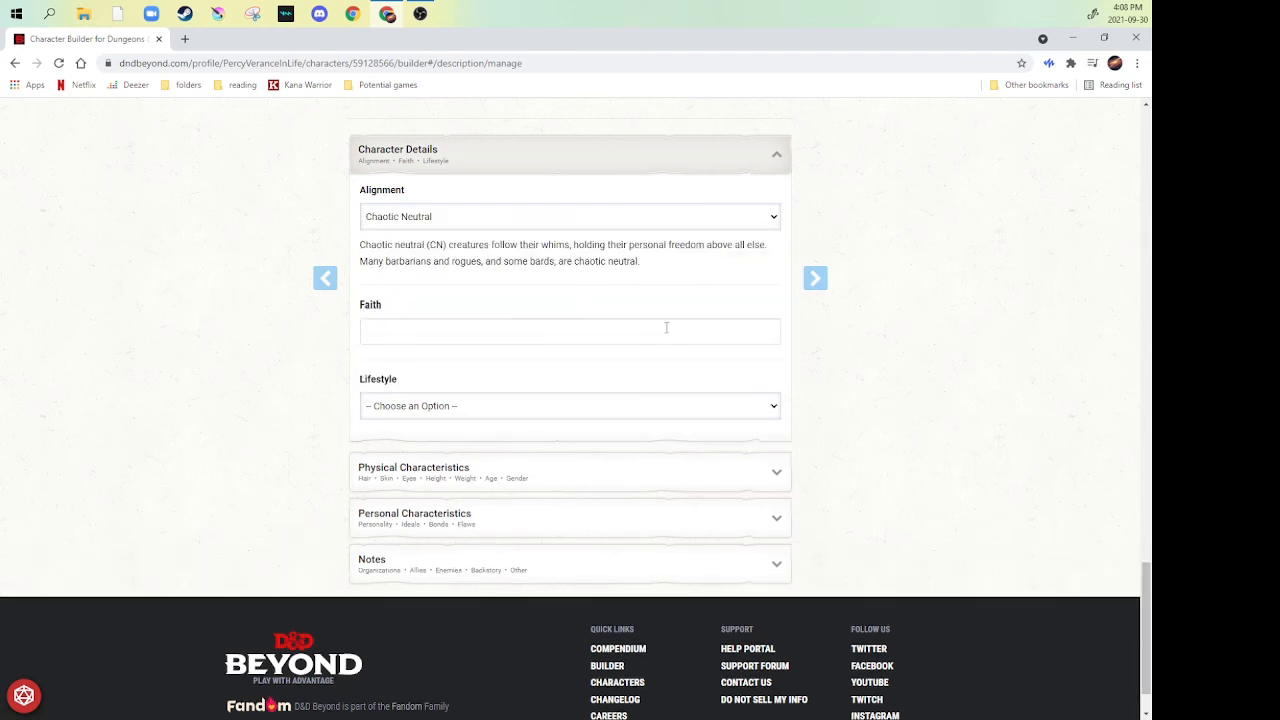
# - Enter "Arriean Pantheon" as the character's faith and set the lifestyle to Wealthy (4GP)
pyautogui.click(532, 329)
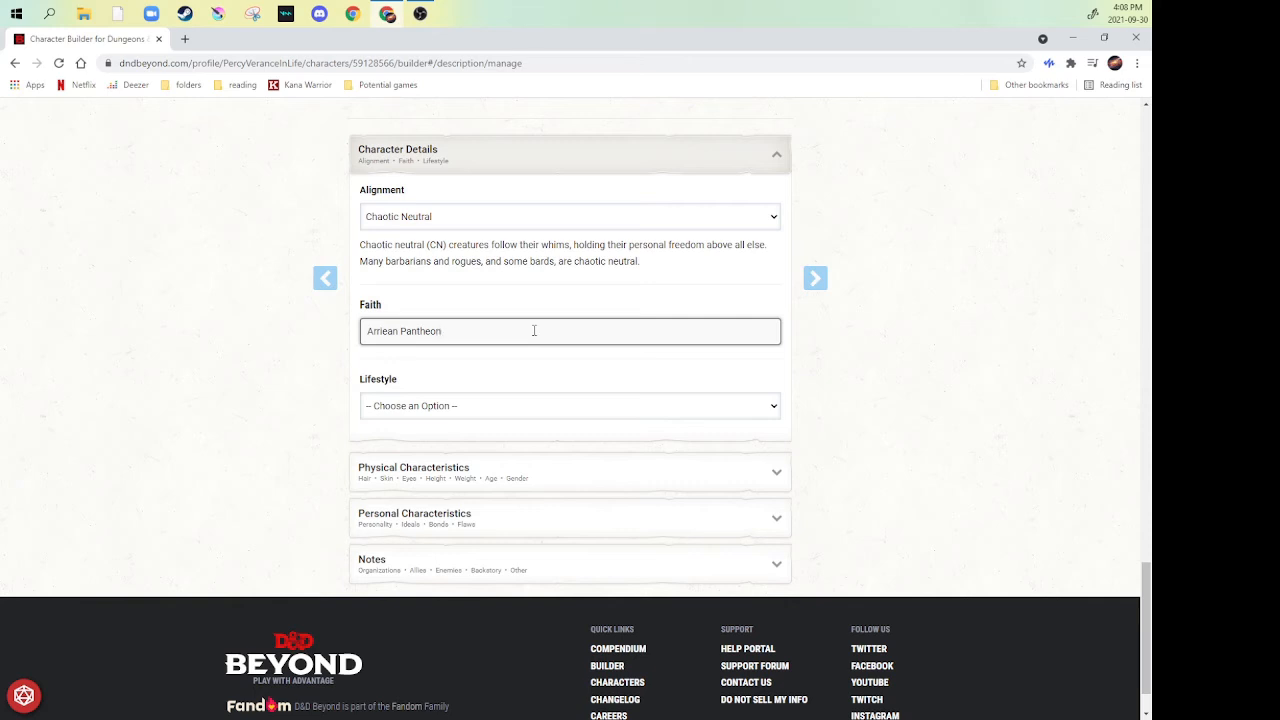
pyautogui.click(551, 405)
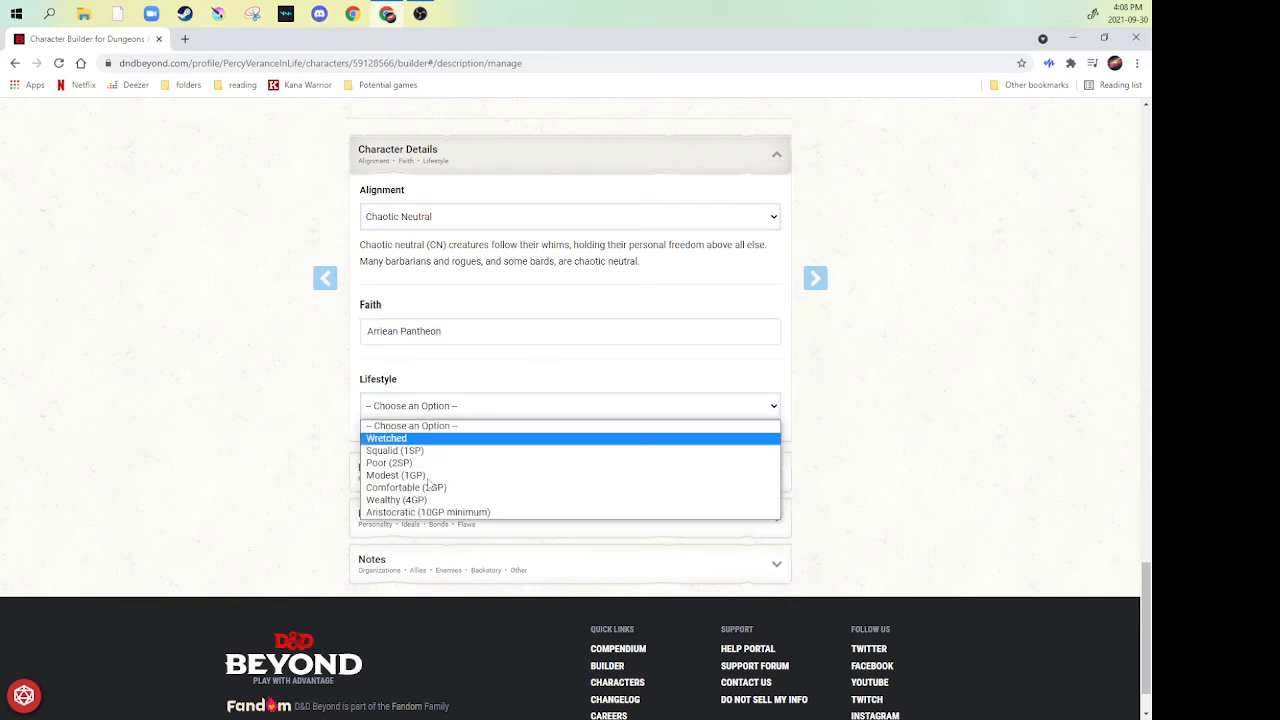
pyautogui.click(398, 500)
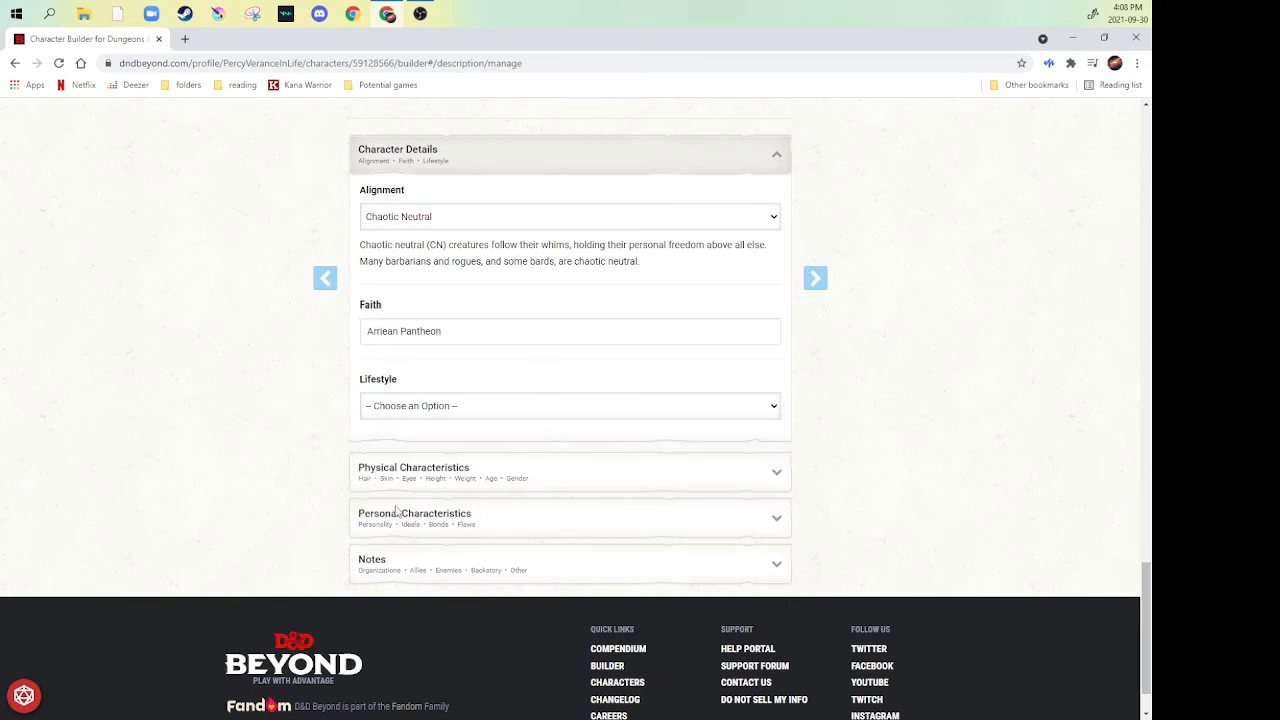
pyautogui.scroll(-3, 285, 412)
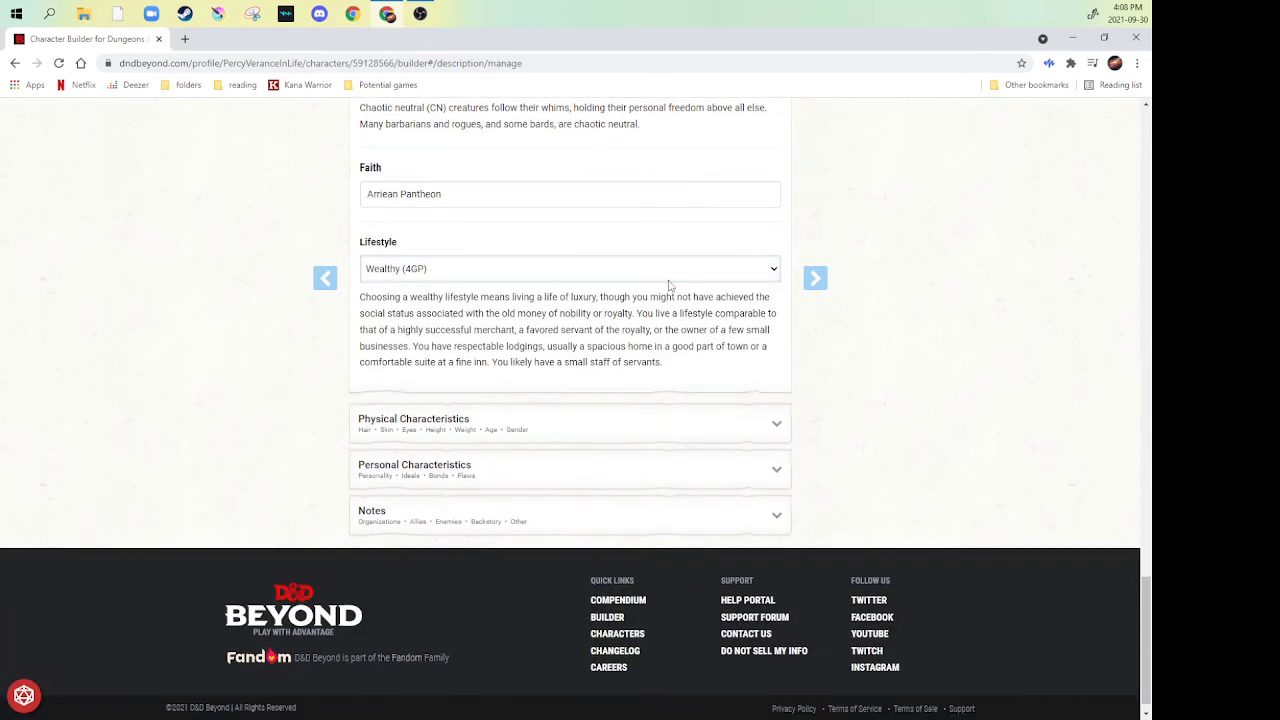
# - Expand the Physical Characteristics section and describe the hair as "Raven, lower back" and the skin as "pale"
pyautogui.click(518, 428)
pyautogui.scroll(-4, 515, 425)
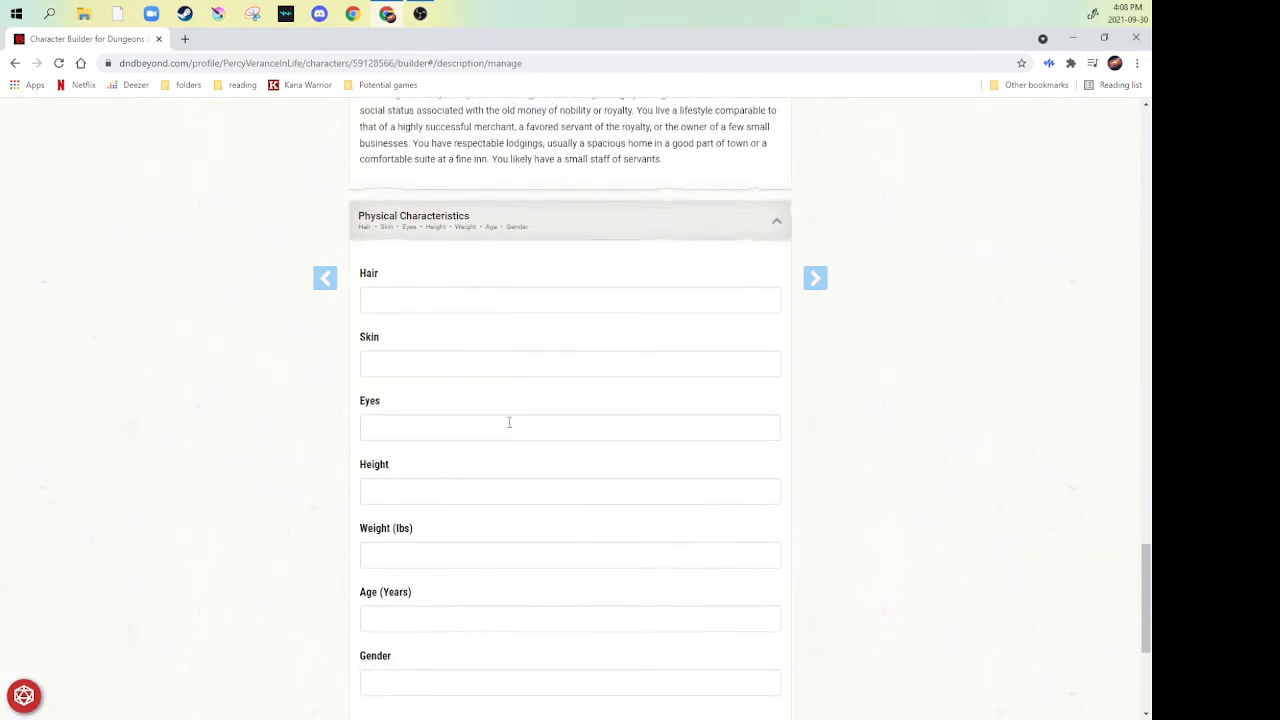
pyautogui.scroll(-1, 451, 309)
pyautogui.scroll(-1, 451, 309)
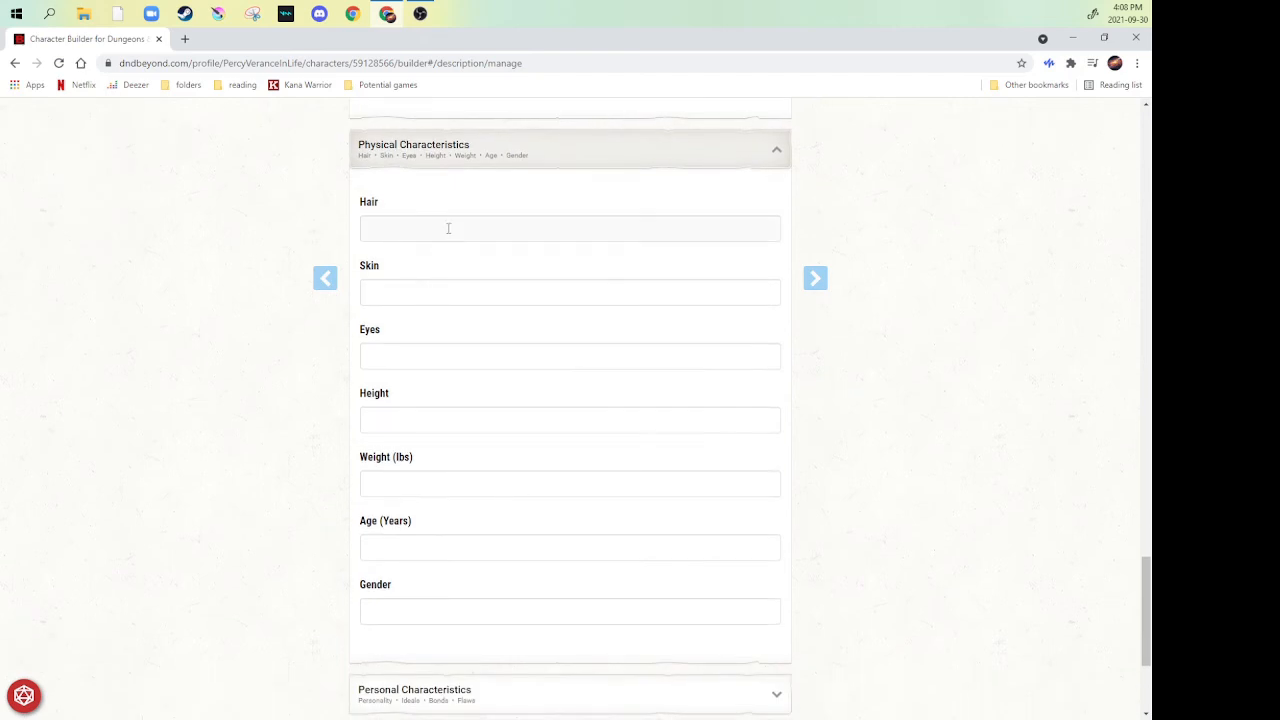
pyautogui.click(449, 229)
pyautogui.write('R')
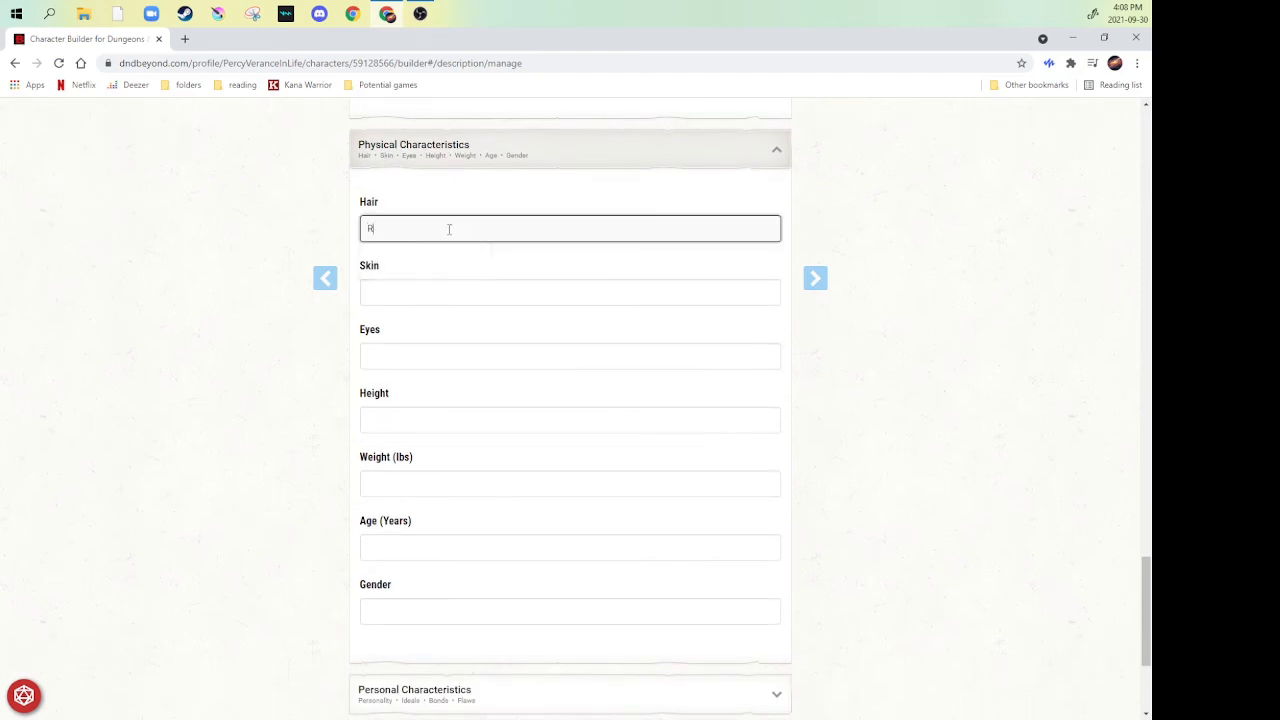
pyautogui.write('aven, lower back')
pyautogui.press('Tab')
pyautogui.write('pale')
# - Describe the character's eyes as "almond, Violet" and set the height to 6'2
pyautogui.click(477, 357)
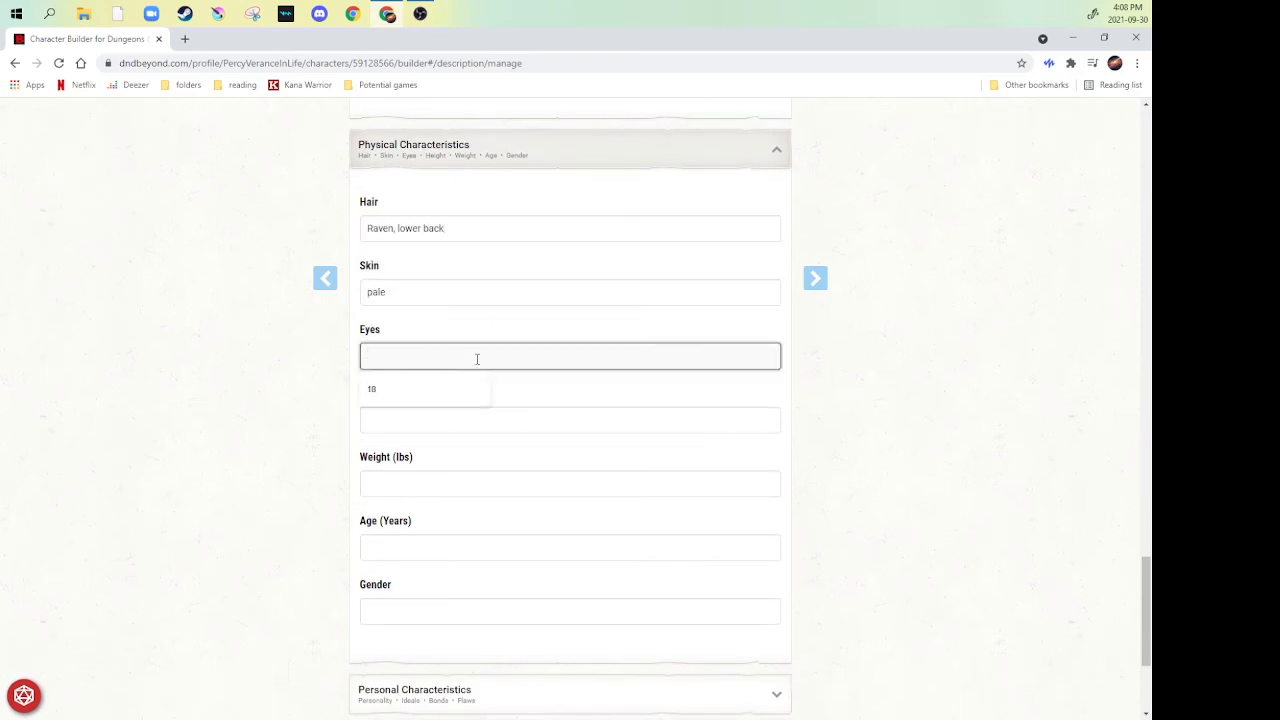
pyautogui.write('almond, Violet')
pyautogui.click(449, 420)
pyautogui.write("6'2")
# - Set the character's weight to 140 lbs and age to 19 years
pyautogui.click(429, 484)
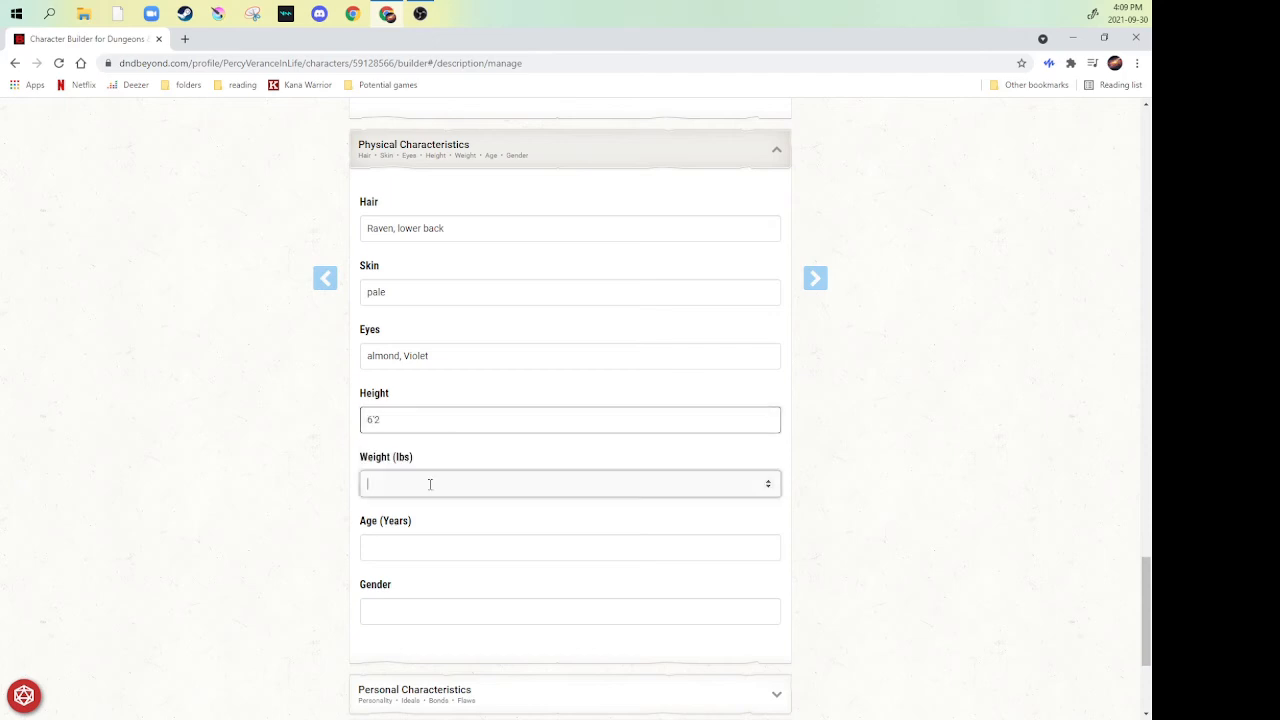
pyautogui.write('140')
pyautogui.press('Tab')
pyautogui.write('19')
# - Enter "Femme appearing, (she/her)" as the character's gender
pyautogui.click(456, 611)
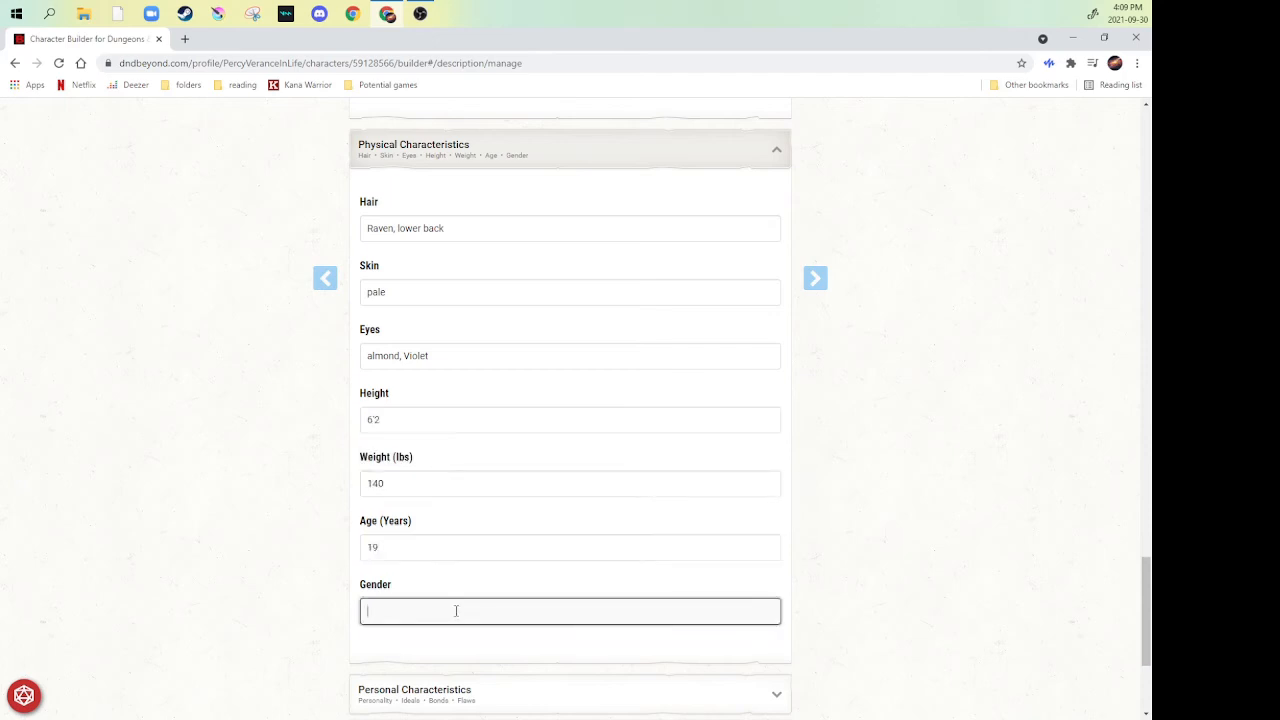
pyautogui.write('Femme appearing')
pyautogui.scroll(-3, 305, 555)
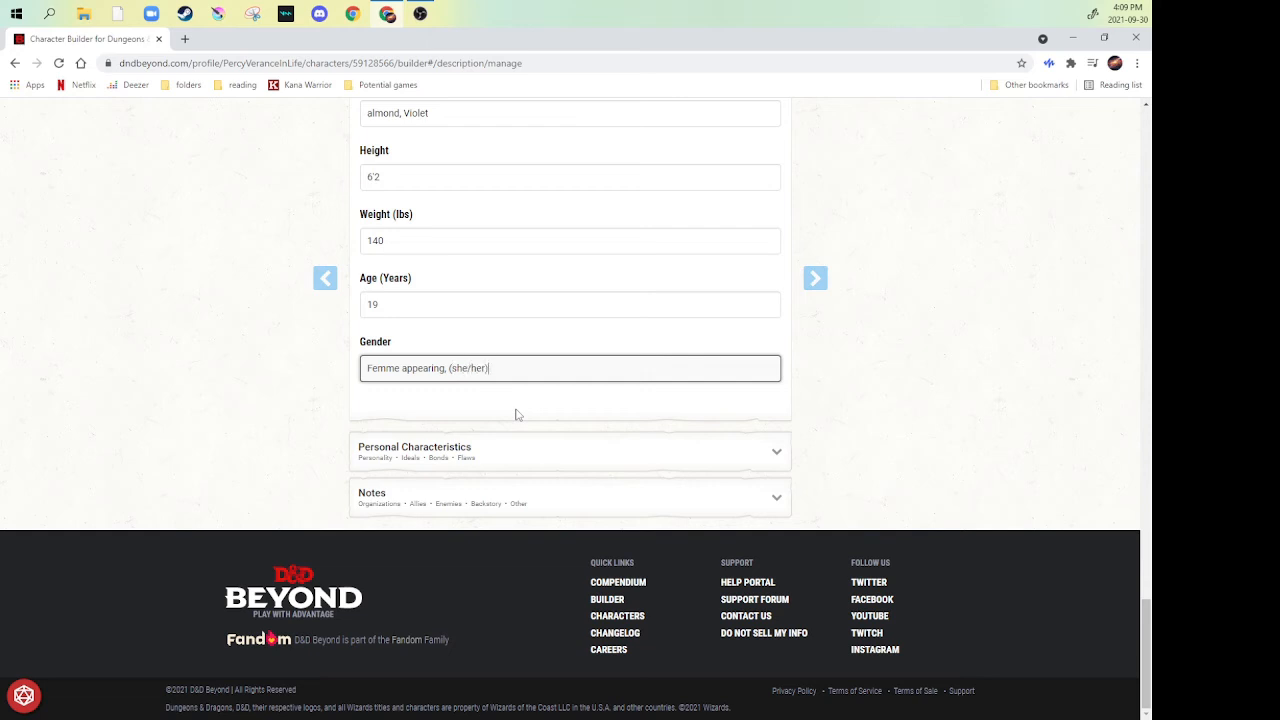
# - Expand the Personal Characteristics and Notes sections and look over the entries they offer
pyautogui.click(528, 457)
pyautogui.scroll(-2, 620, 446)
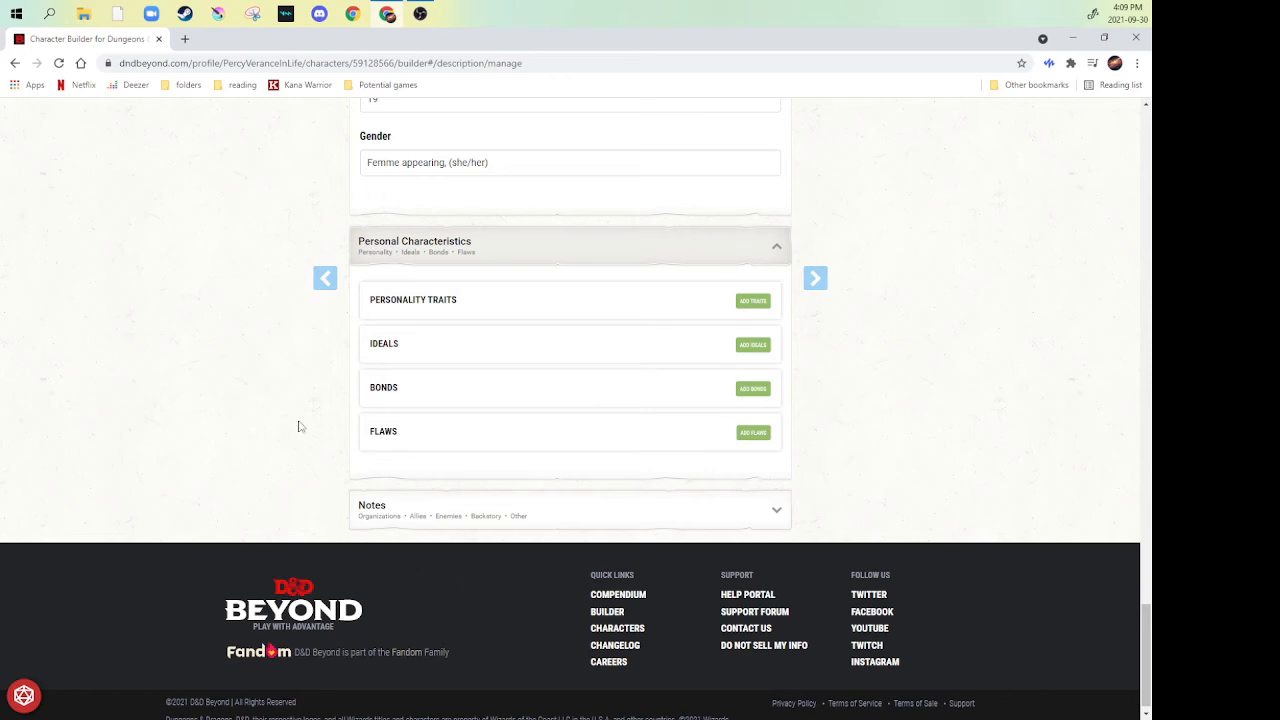
pyautogui.click(690, 508)
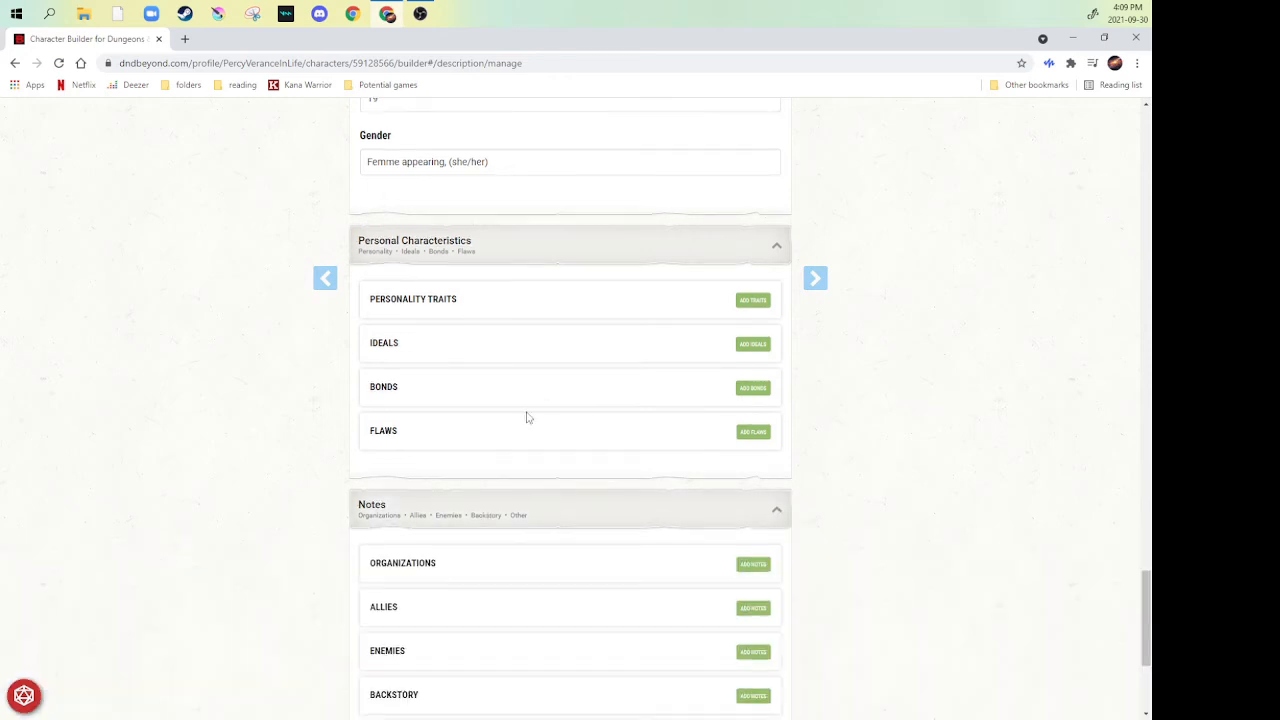
pyautogui.scroll(-3, 528, 417)
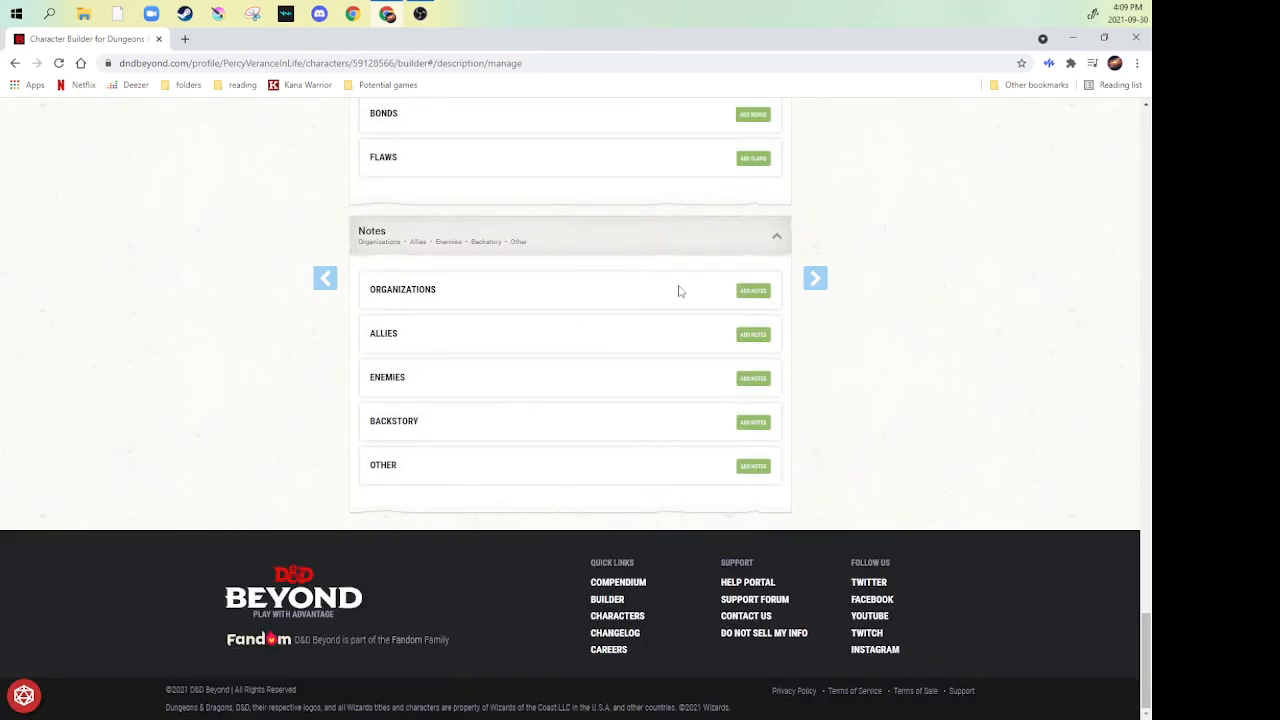
# - Advance past the equipment introduction to Choose Equipment and pick starting equipment instead of gold
pyautogui.scroll(12, 680, 294)
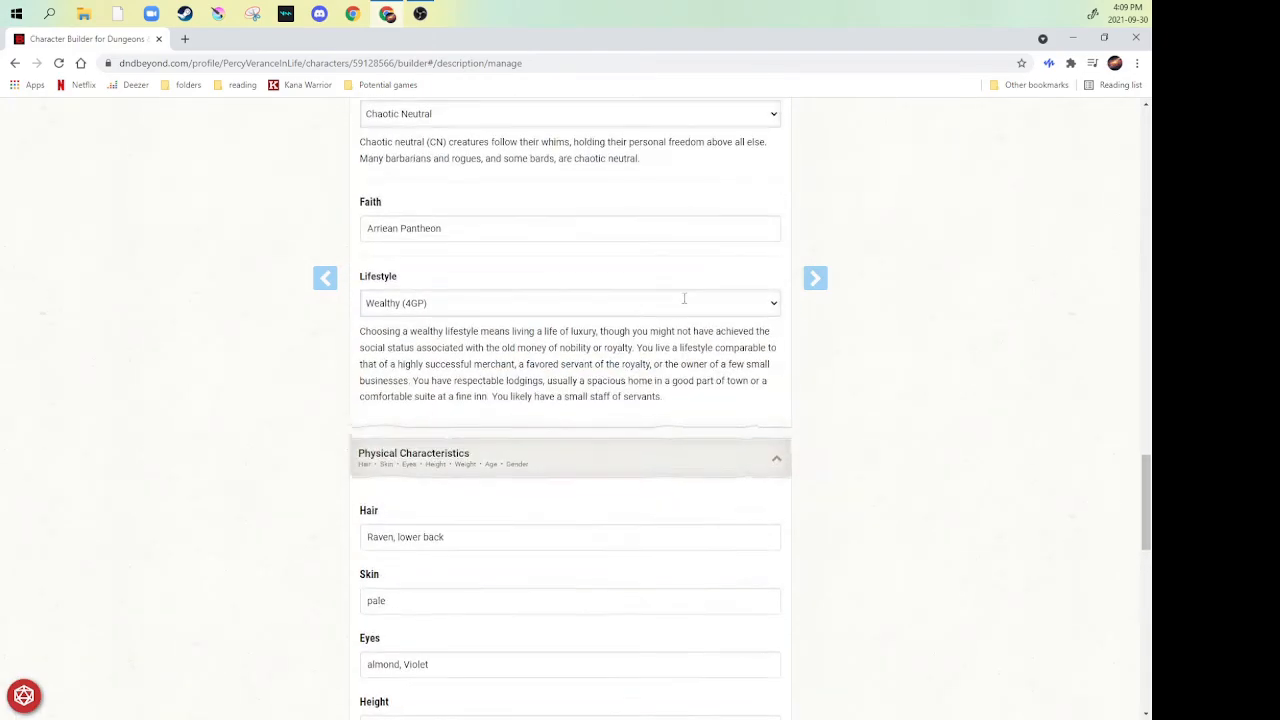
pyautogui.scroll(15, 684, 298)
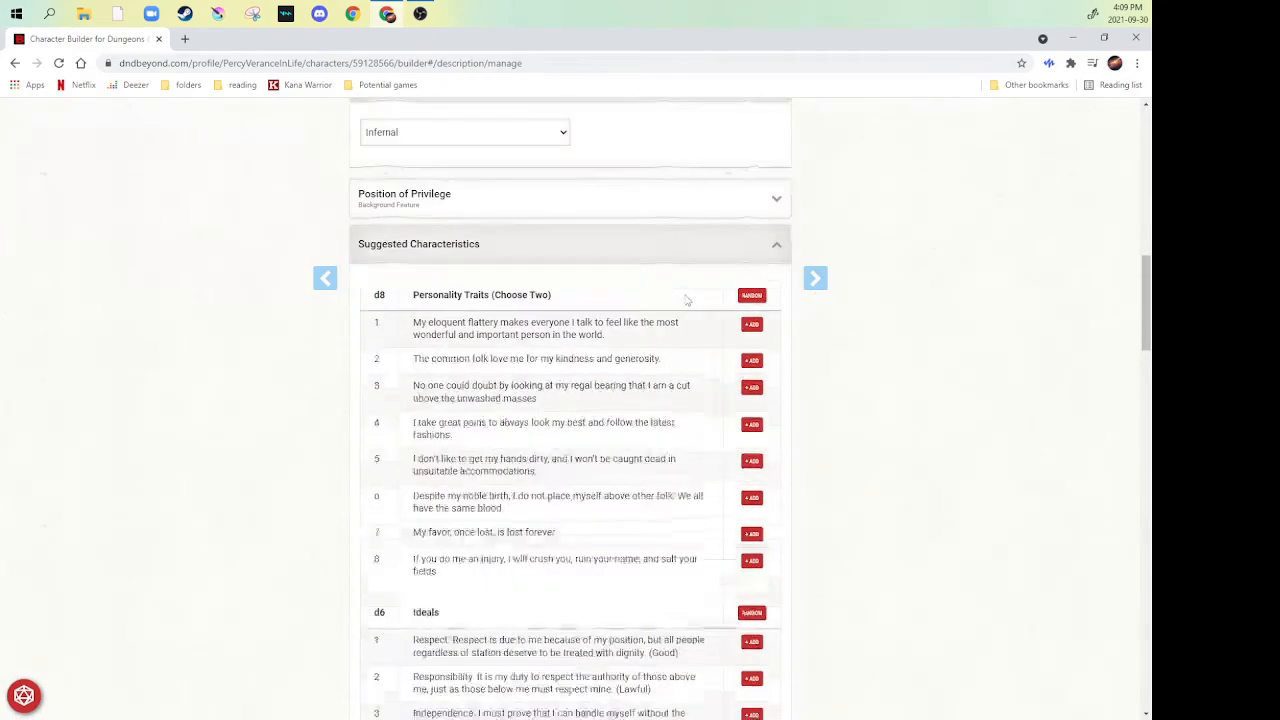
pyautogui.scroll(15, 686, 300)
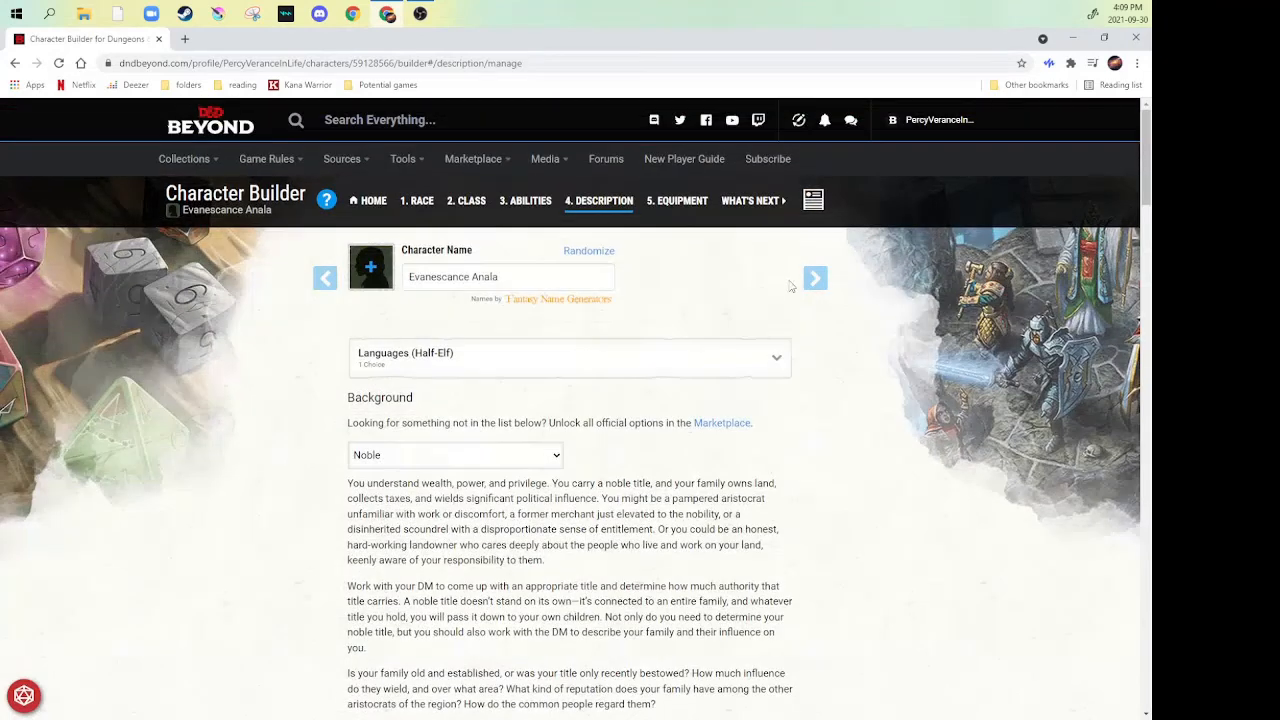
pyautogui.click(817, 285)
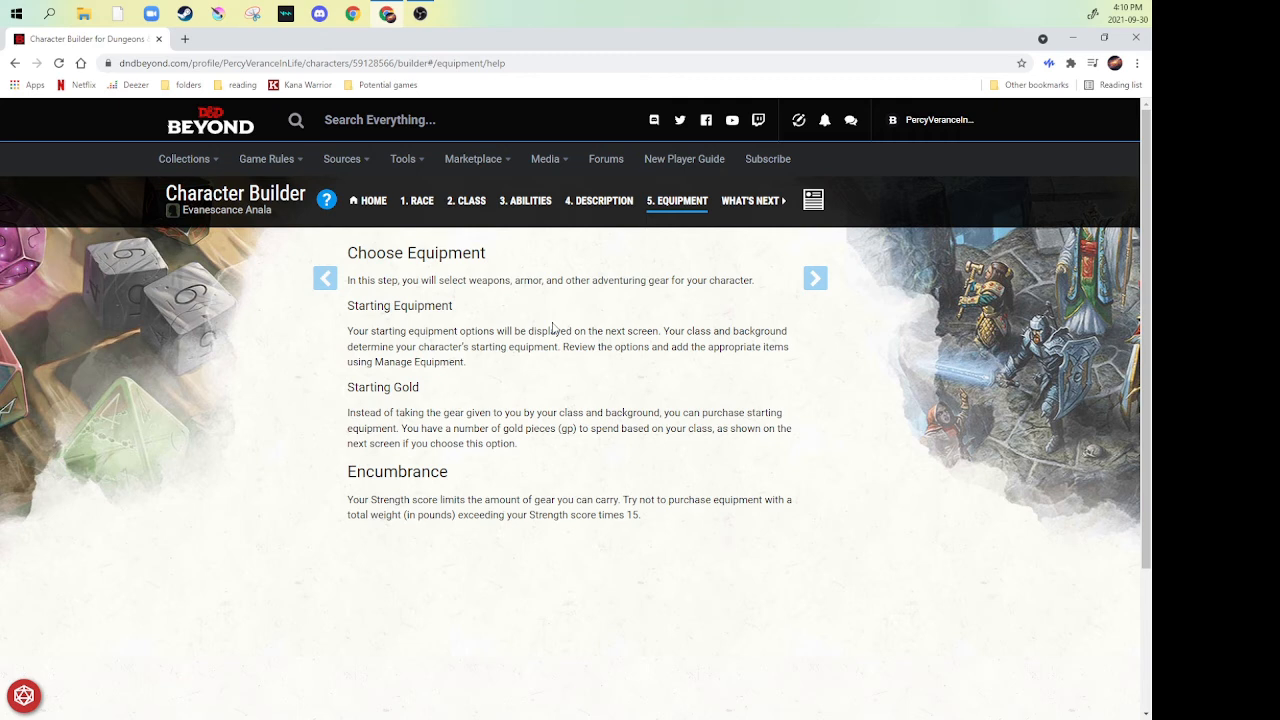
pyautogui.click(815, 284)
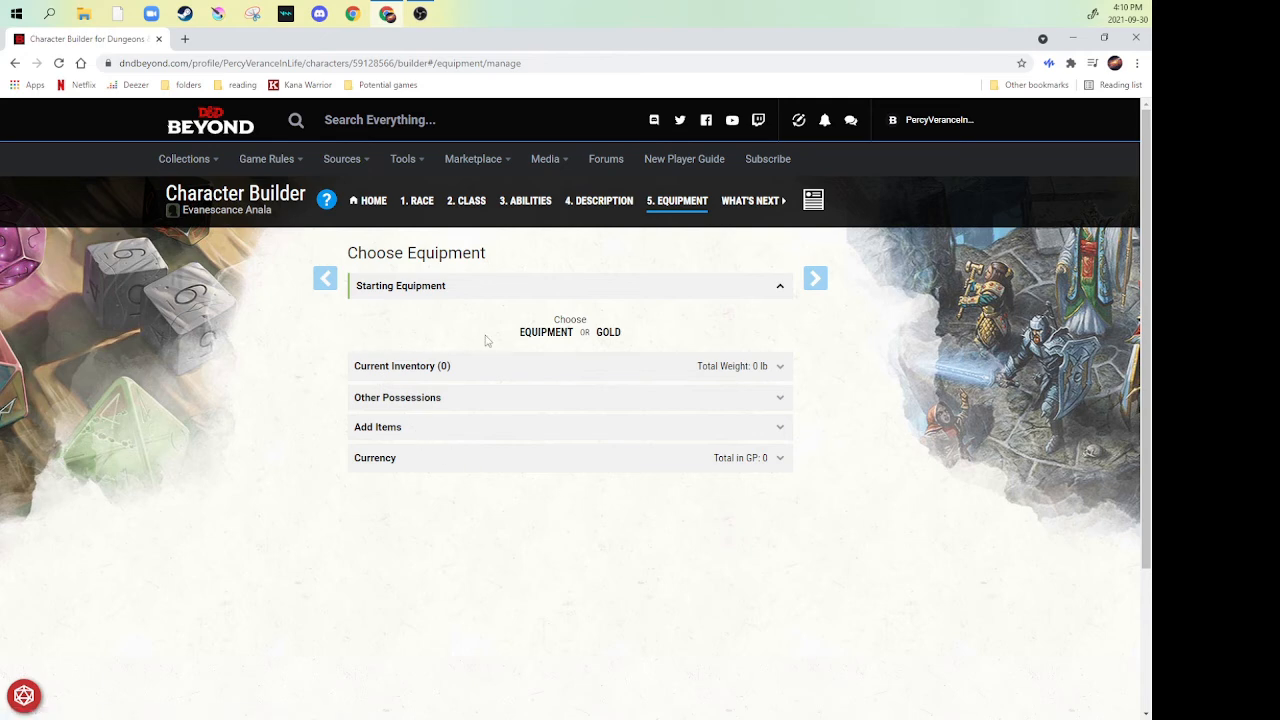
pyautogui.click(536, 334)
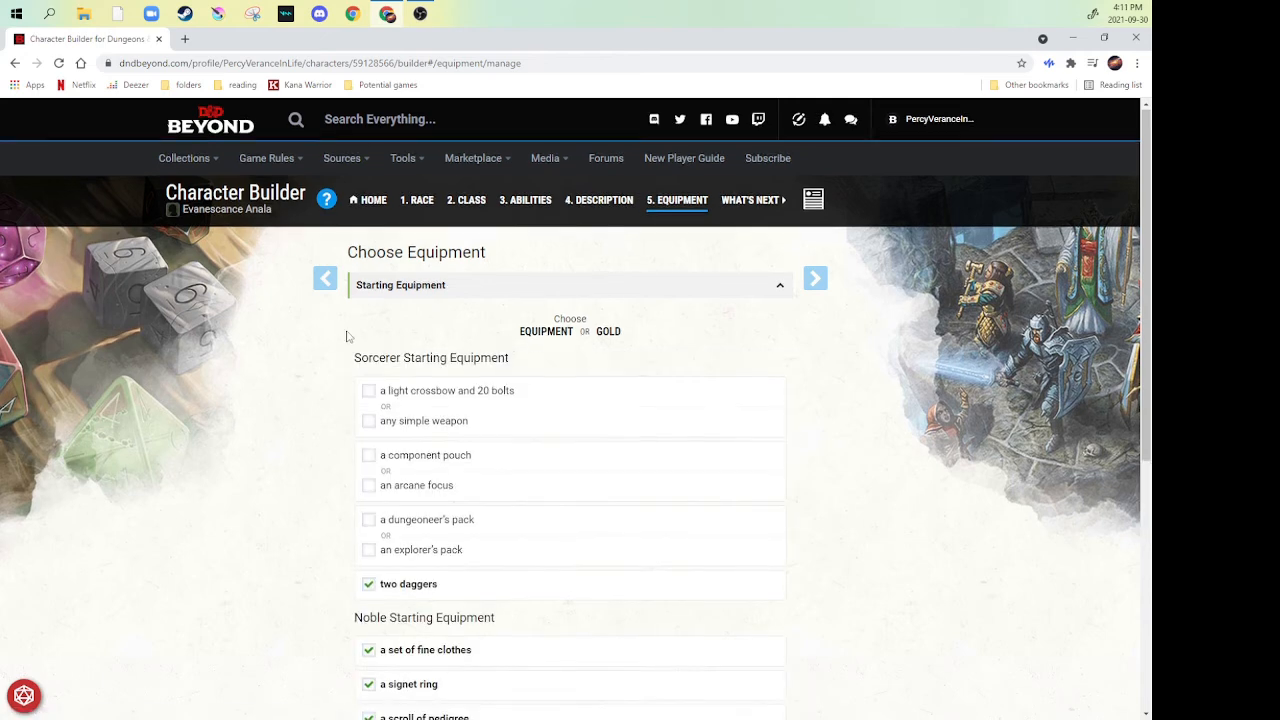
# - Choose any simple weapon for the Sorcerer starting equipment and set it to Quarterstaff
pyautogui.scroll(-2, 347, 334)
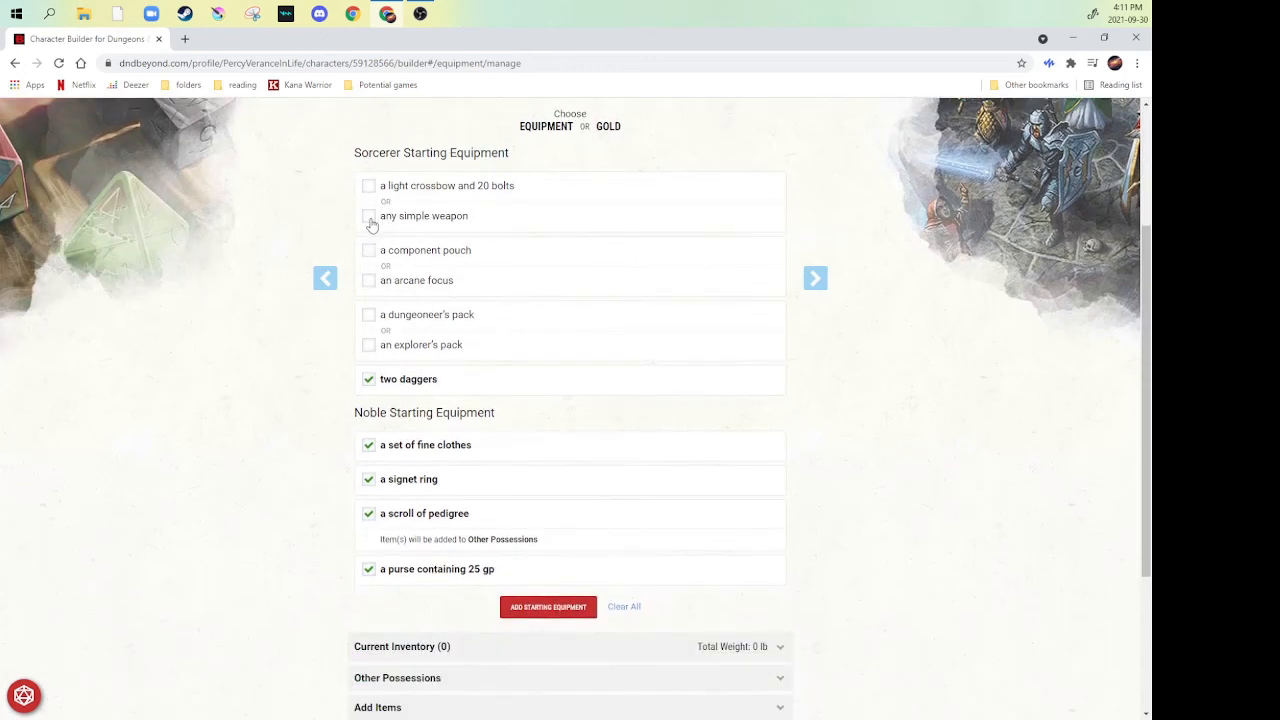
pyautogui.click(372, 218)
pyautogui.click(490, 245)
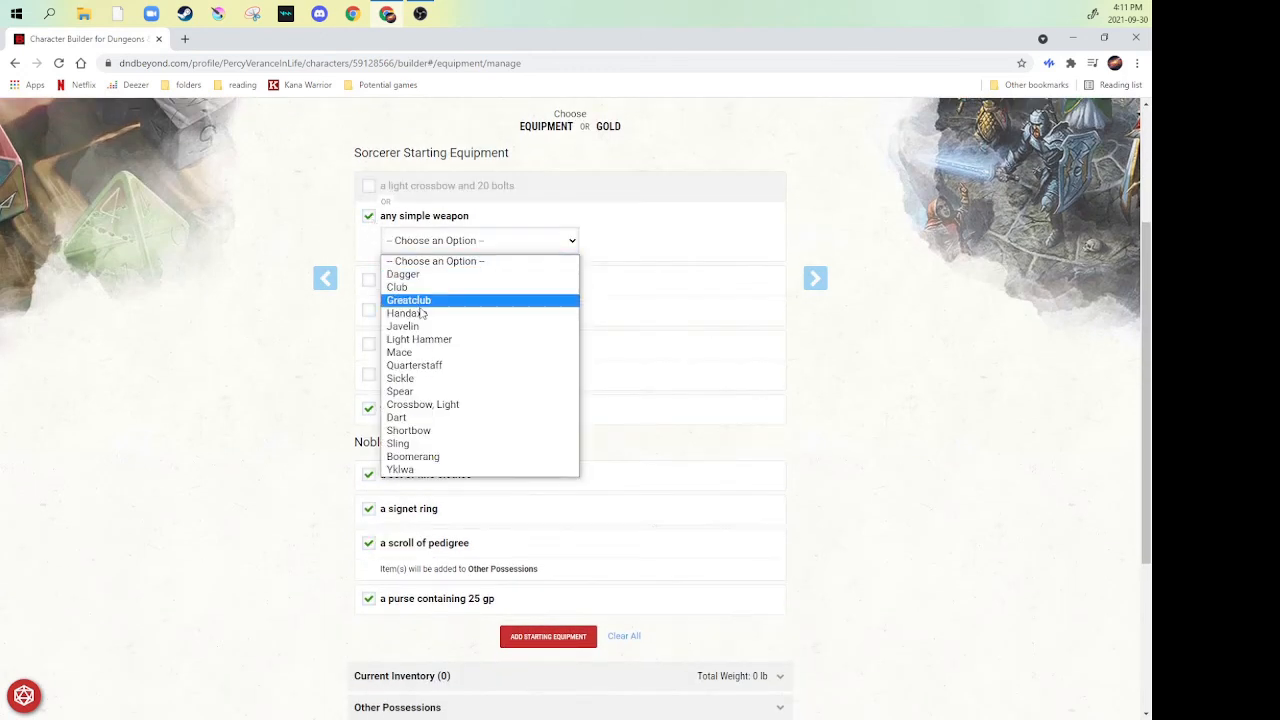
pyautogui.click(418, 366)
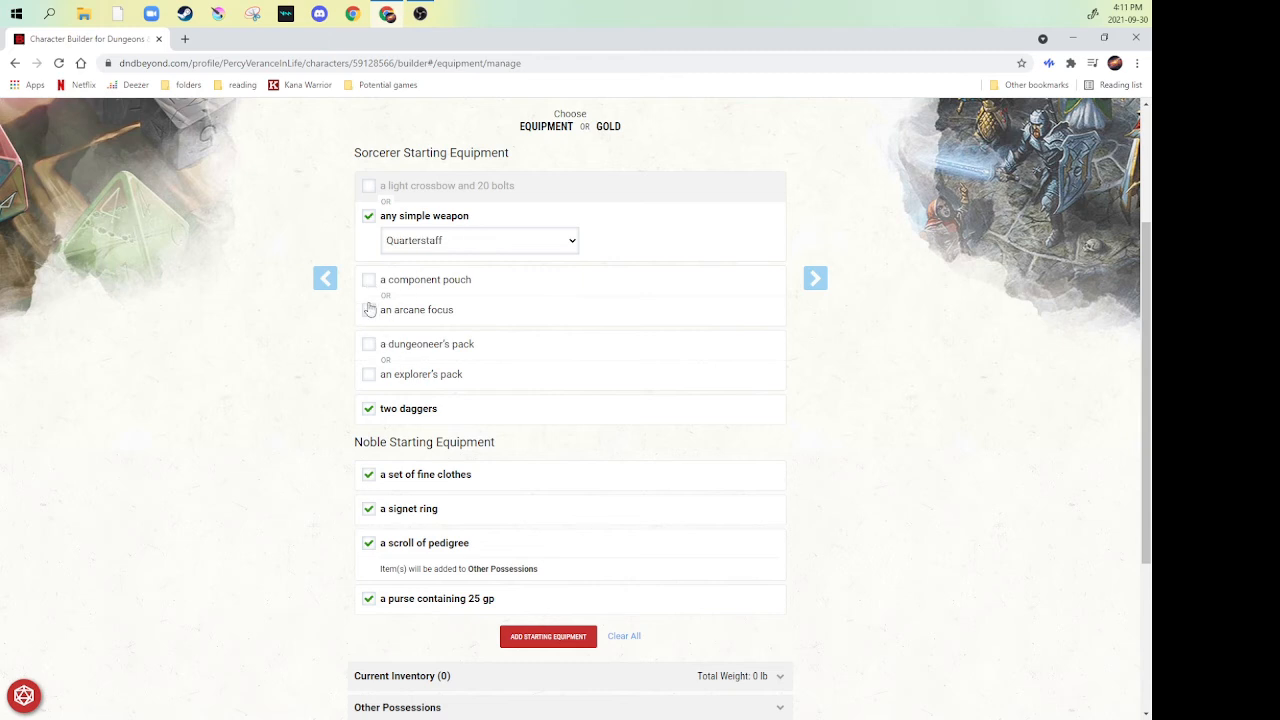
# - Choose an arcane focus instead of a component pouch and set it to Staff
pyautogui.click(370, 318)
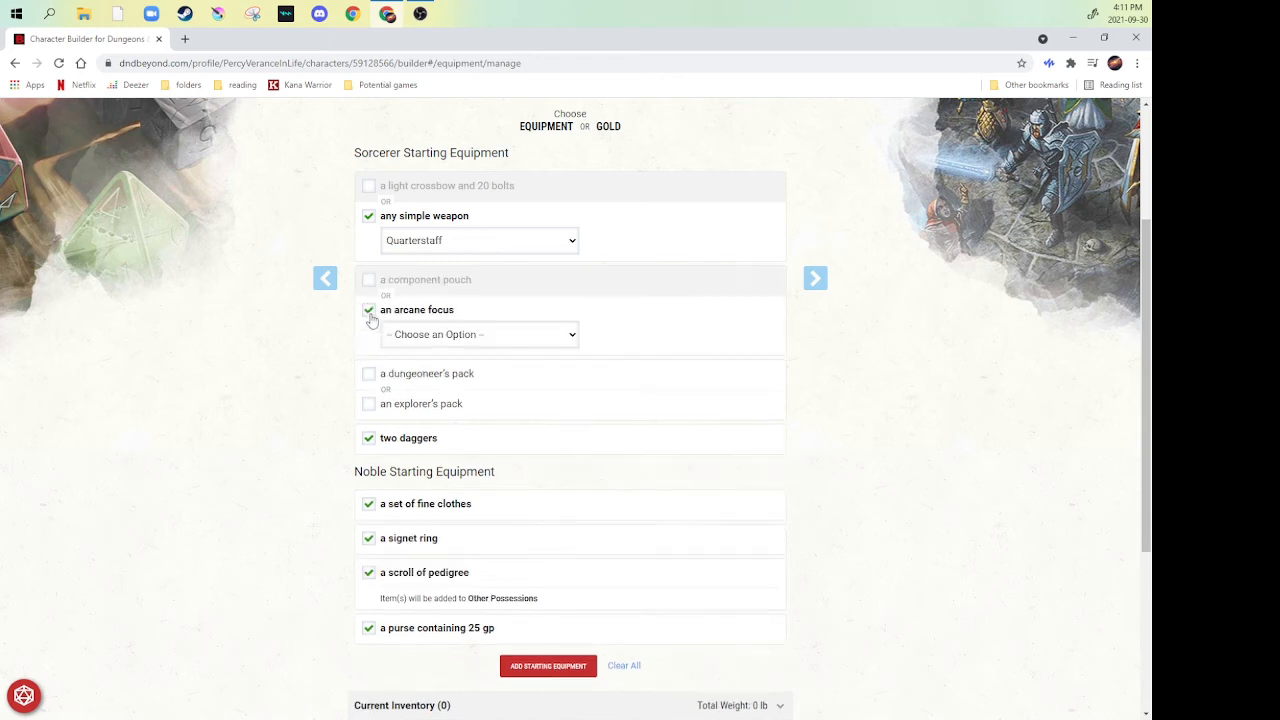
pyautogui.click(506, 320)
pyautogui.click(383, 312)
pyautogui.click(485, 334)
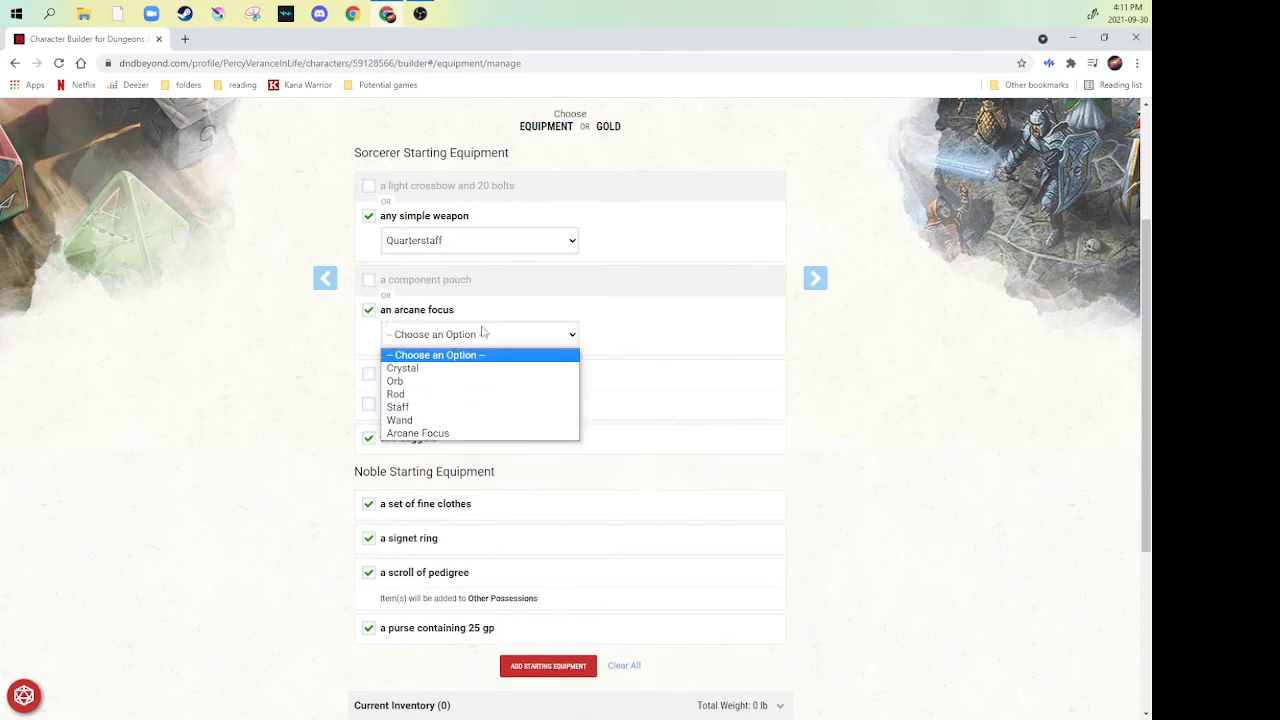
pyautogui.click(408, 408)
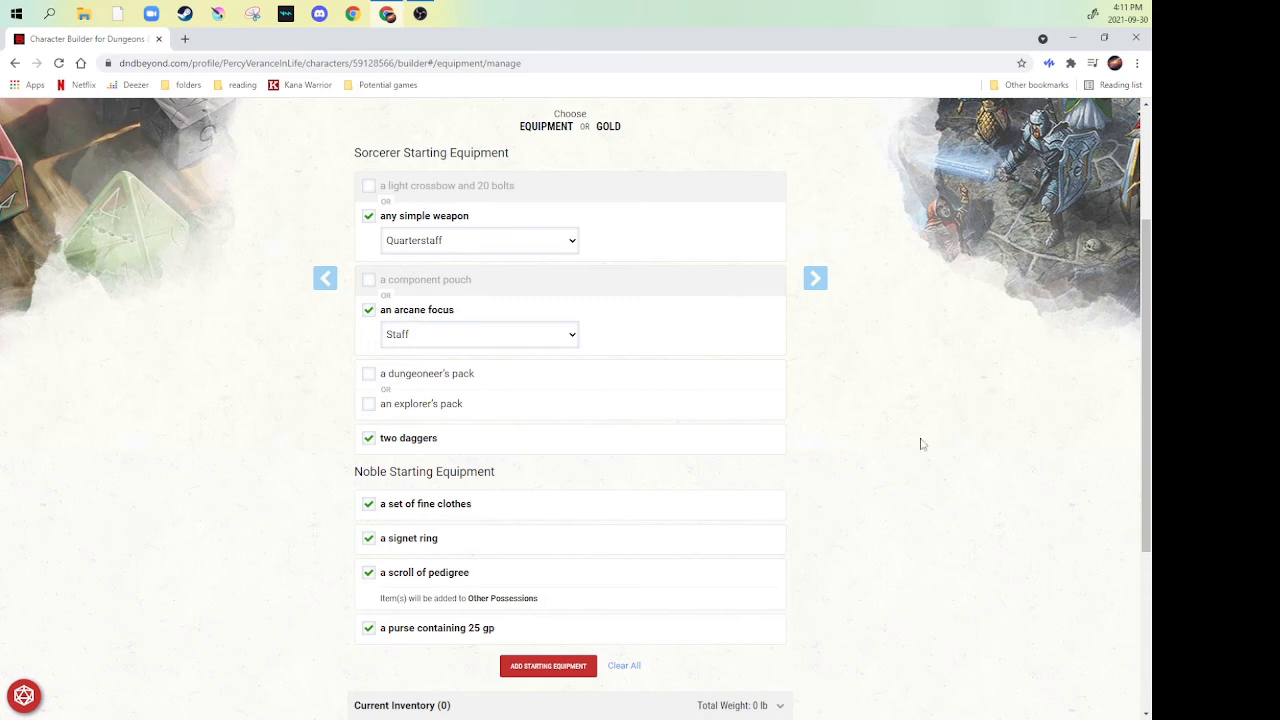
# - Choose the explorer's pack, add the selected starting equipment to the inventory and look through the listed items
pyautogui.scroll(-1, 316, 361)
pyautogui.scroll(-1, 316, 361)
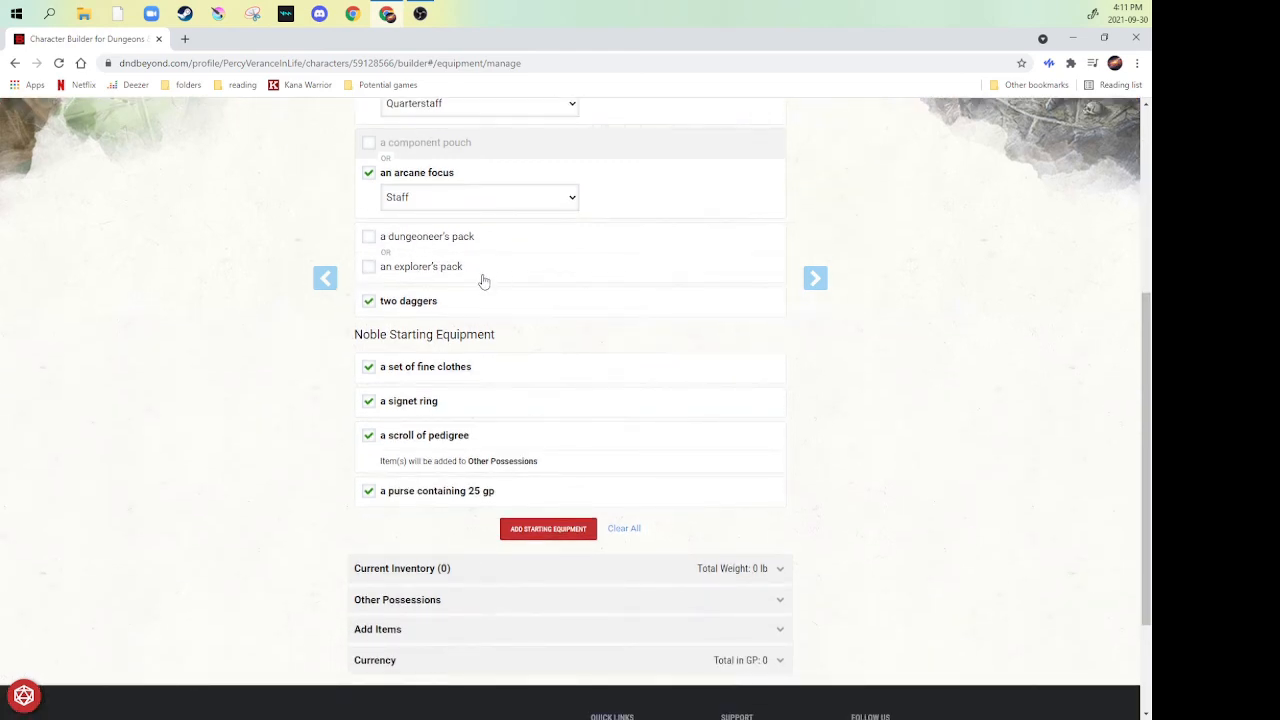
pyautogui.click(369, 270)
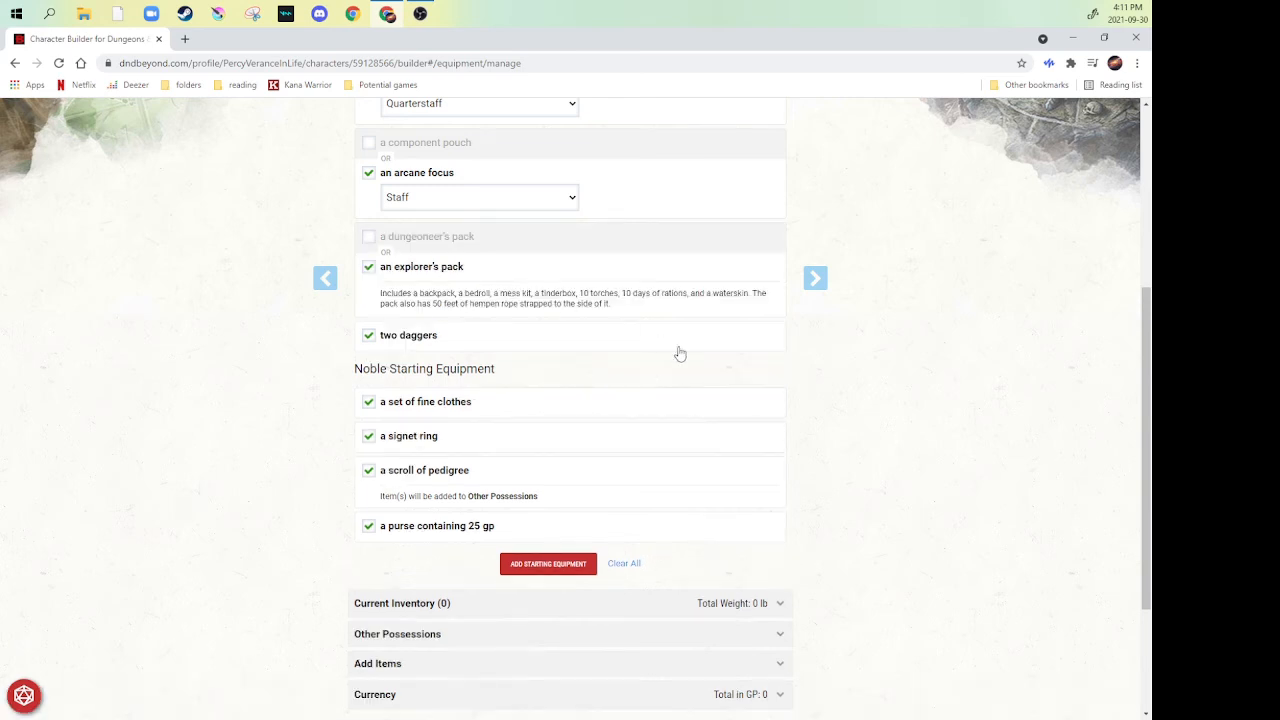
pyautogui.scroll(-1, 689, 360)
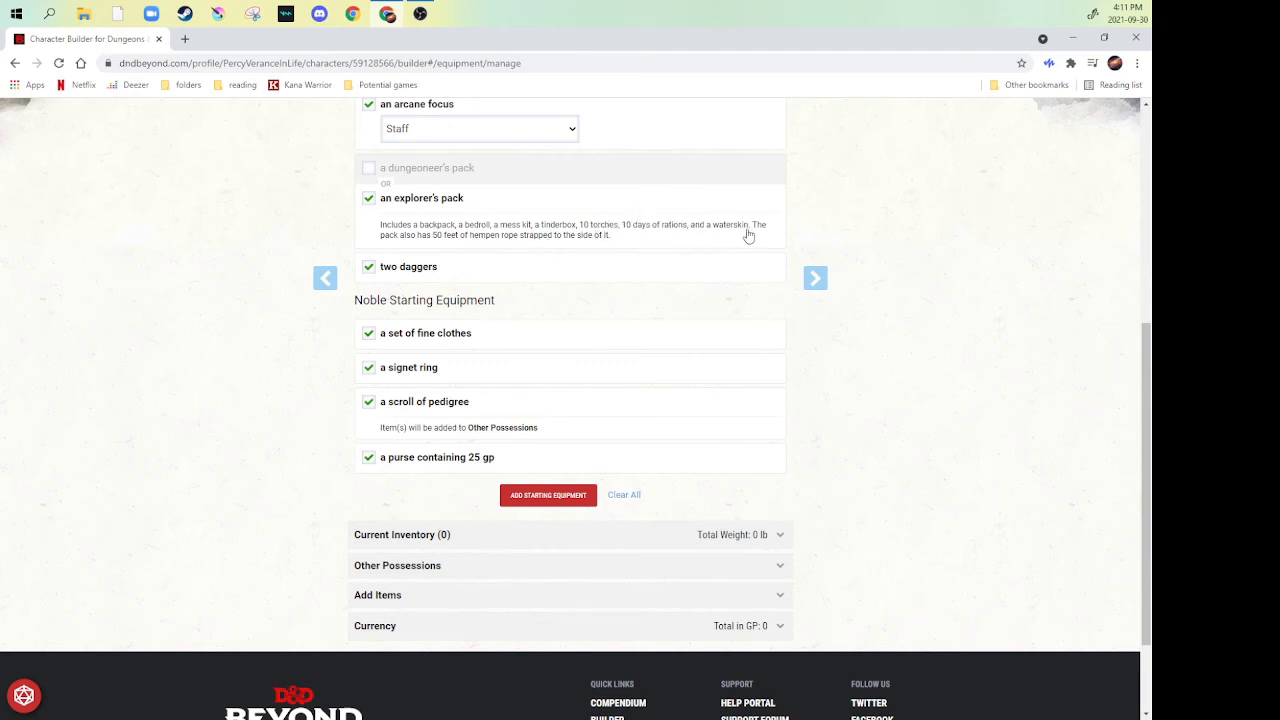
pyautogui.click(526, 506)
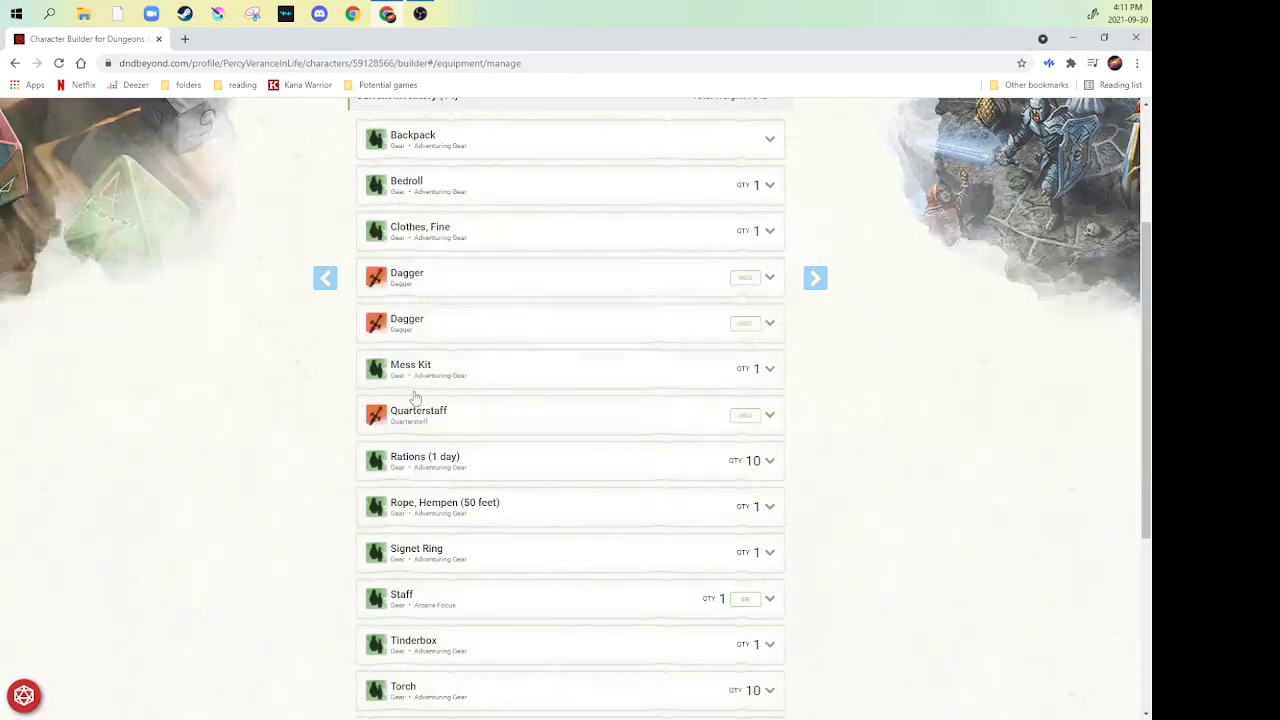
pyautogui.scroll(3, 318, 406)
pyautogui.scroll(-1, 281, 338)
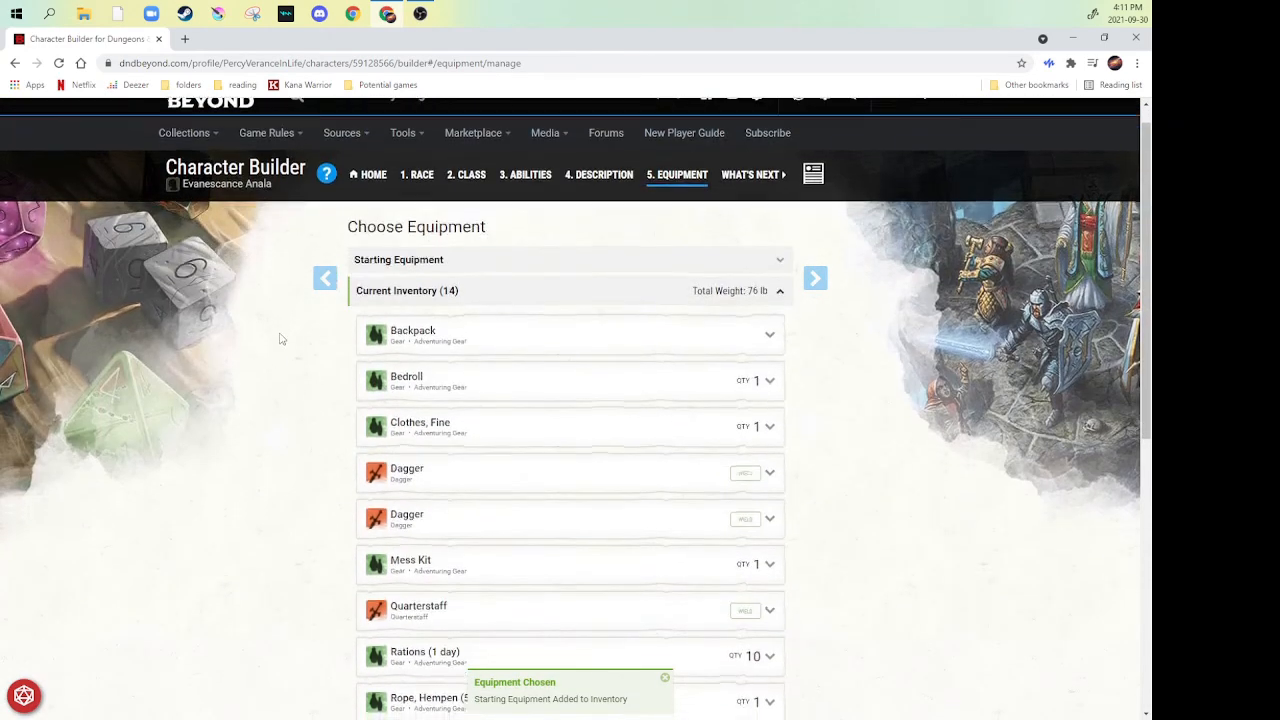
pyautogui.scroll(-5, 285, 337)
pyautogui.scroll(8, 344, 424)
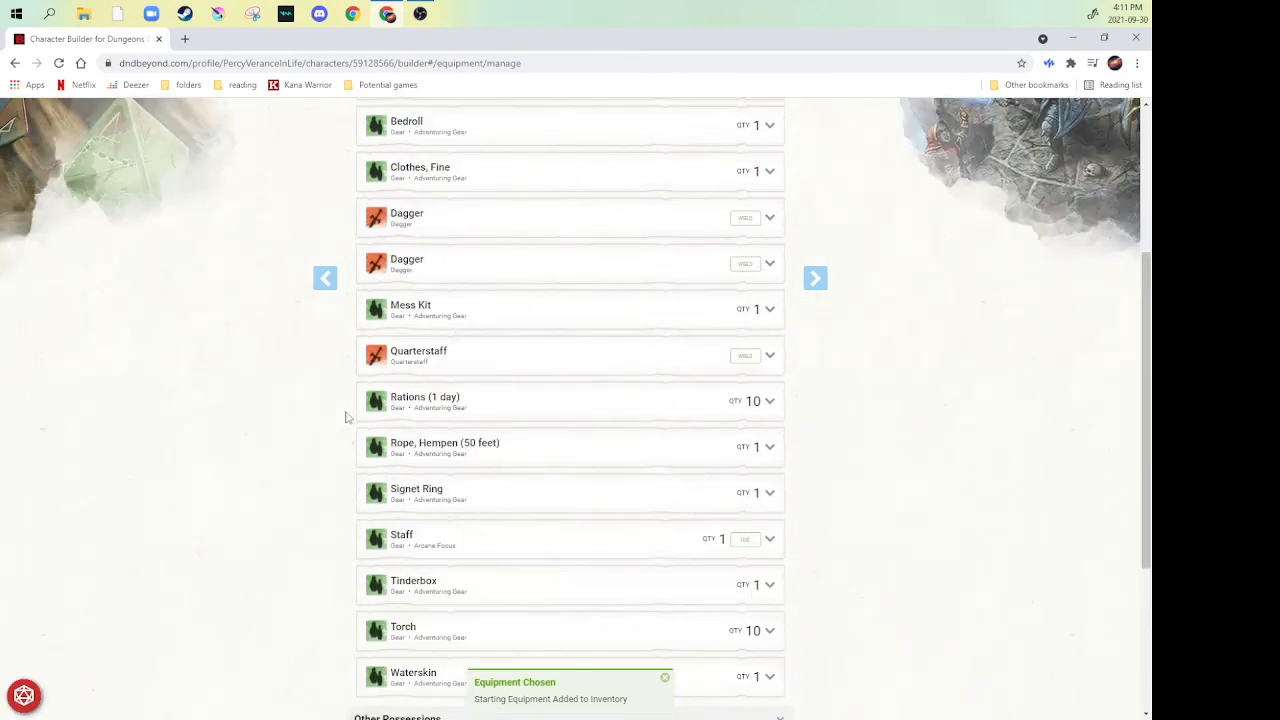
# - Finish the builder by advancing past equipment, open the finished character sheet and look over its stats and skills
pyautogui.click(817, 279)
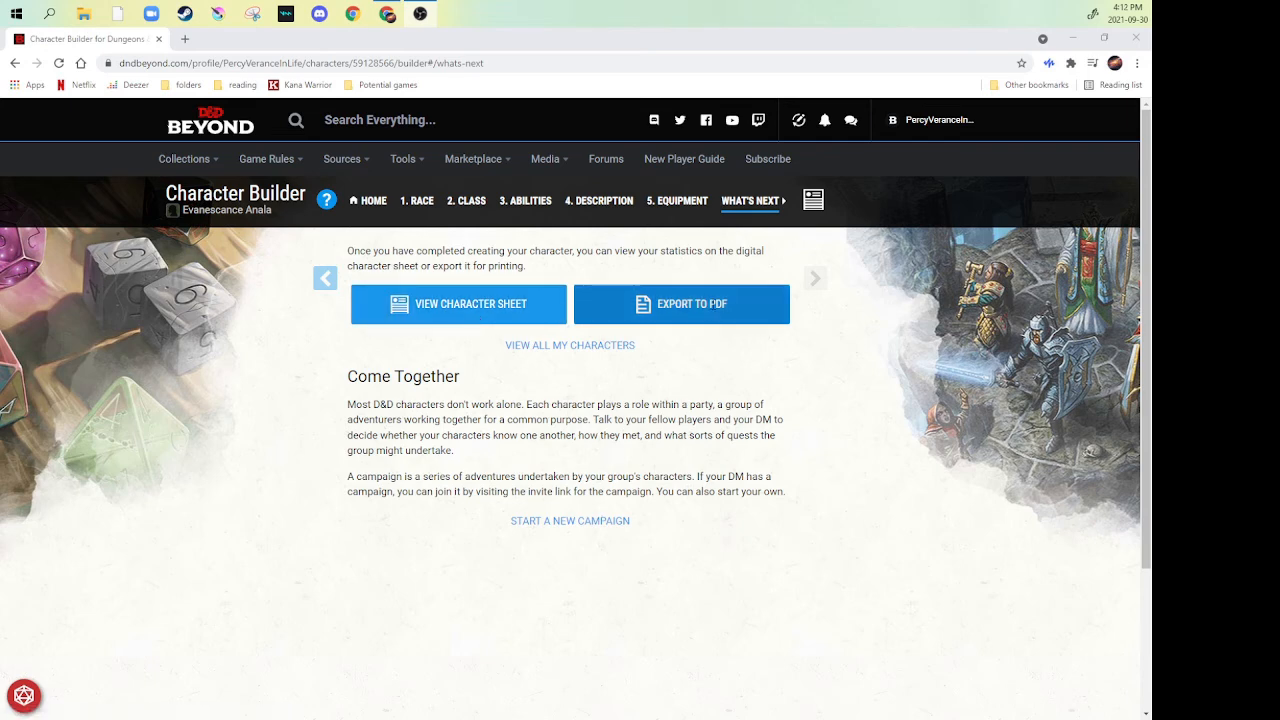
pyautogui.click(445, 305)
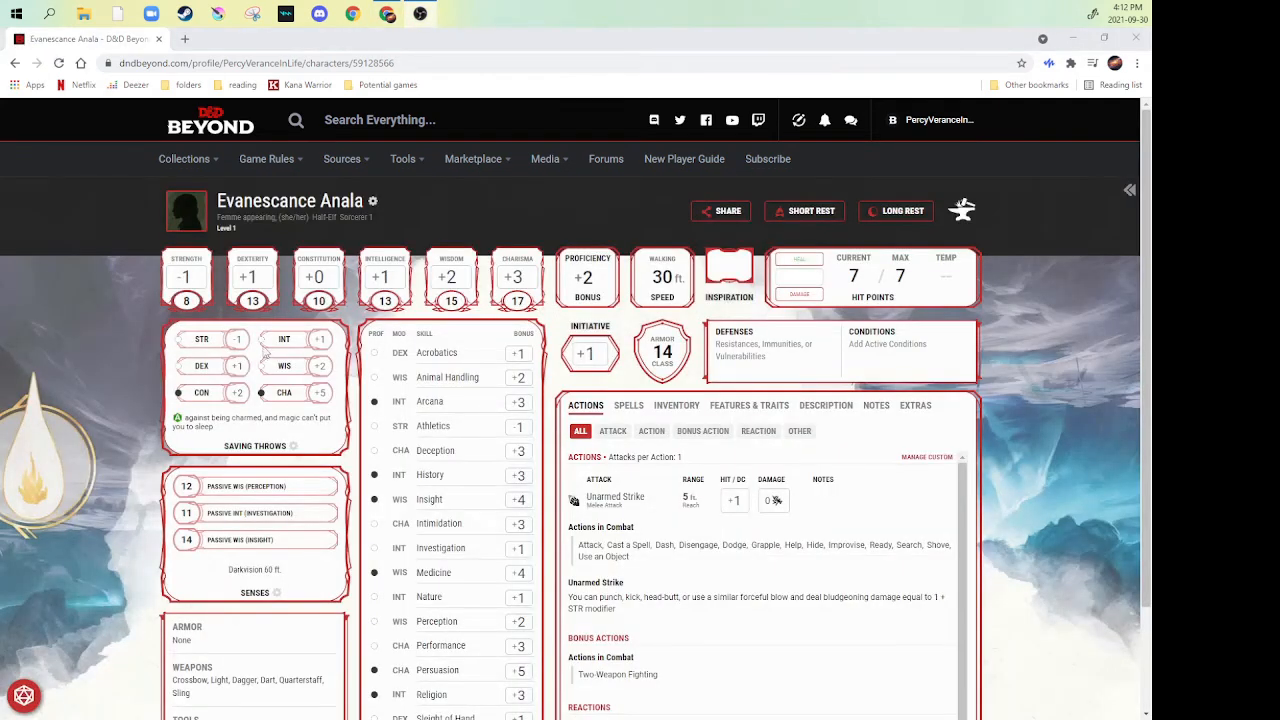
pyautogui.scroll(-1, 165, 330)
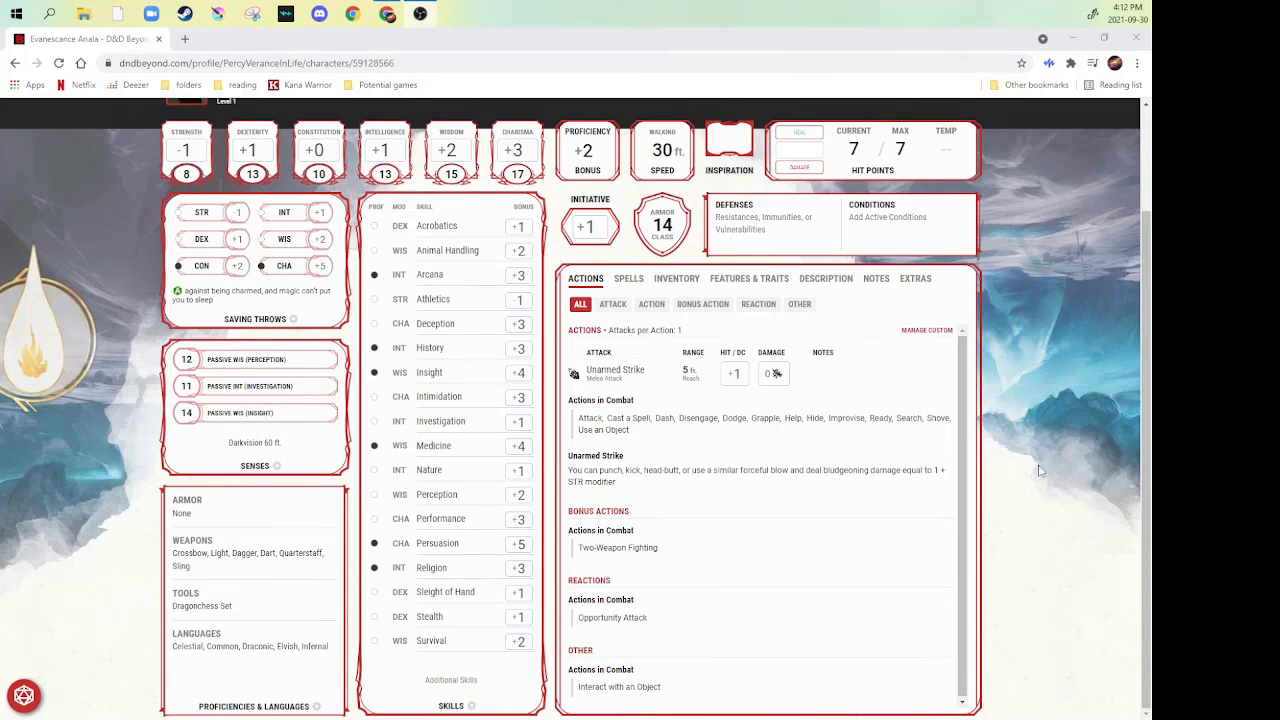
pyautogui.scroll(1, 1056, 423)
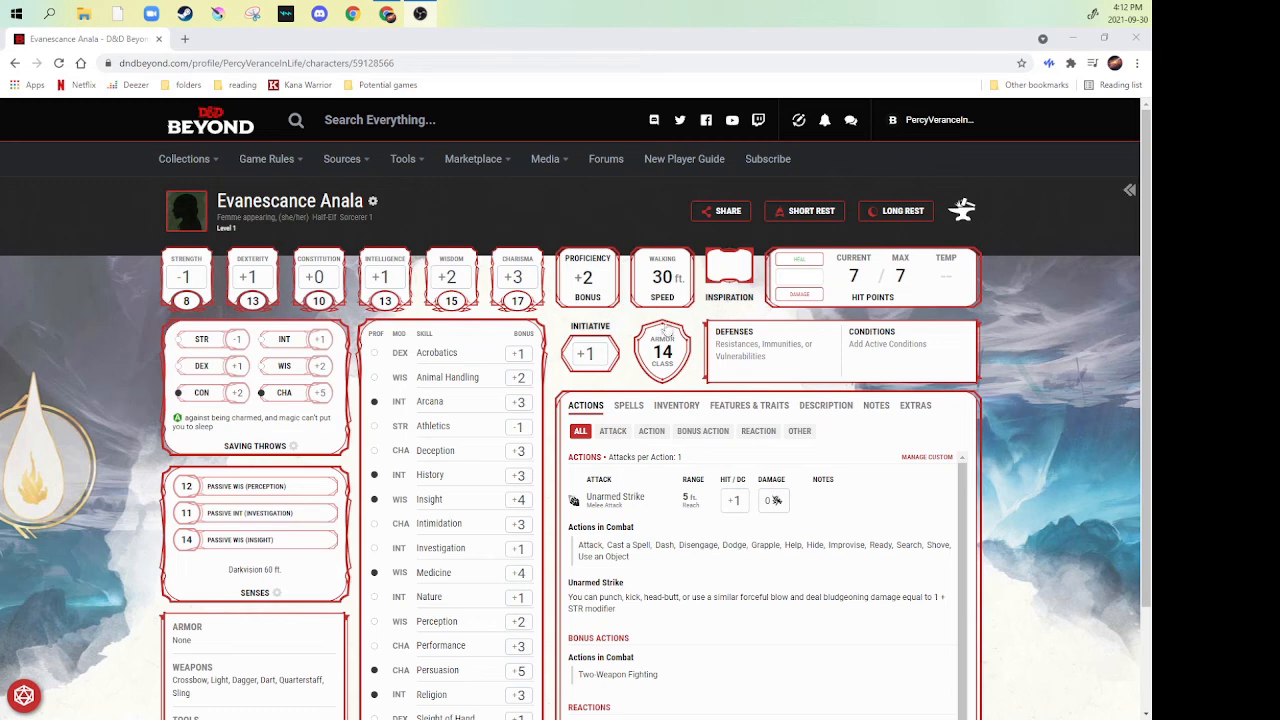
# - Open spell management from the character sheet's spells and expand the Spell Slots and Add Spells lists for the Sorcerer
pyautogui.click(624, 410)
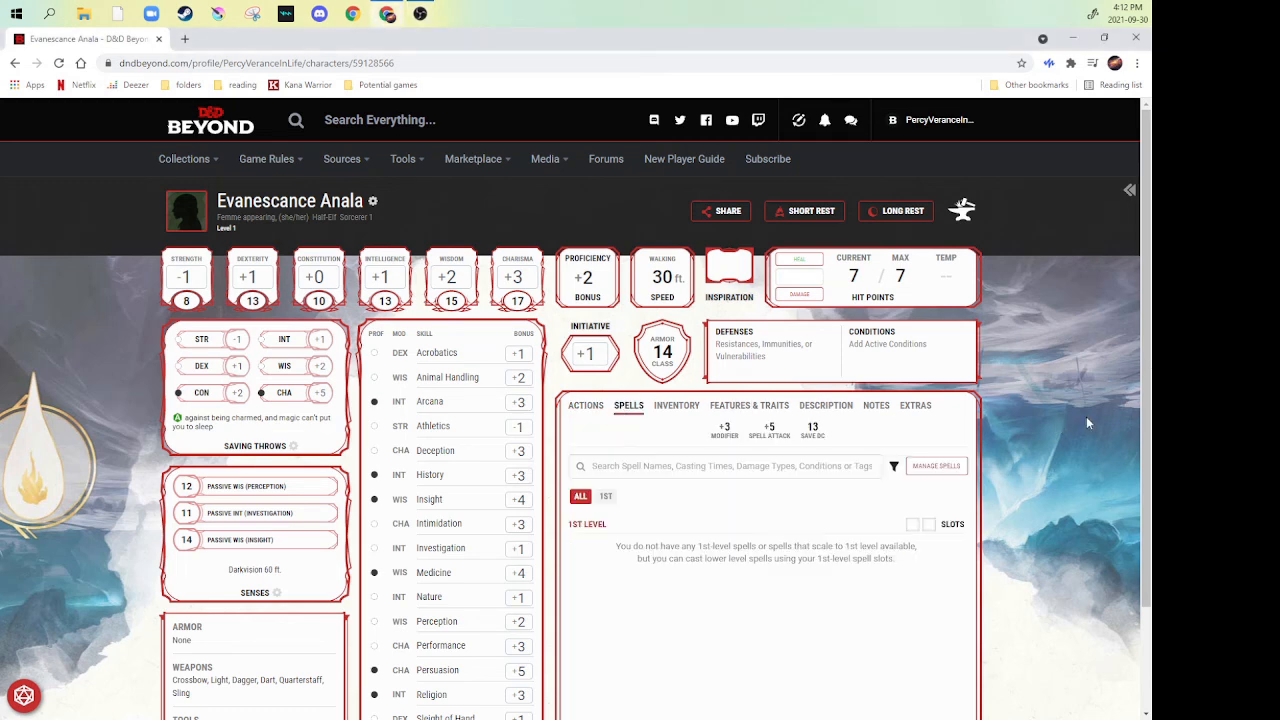
pyautogui.scroll(-1, 770, 413)
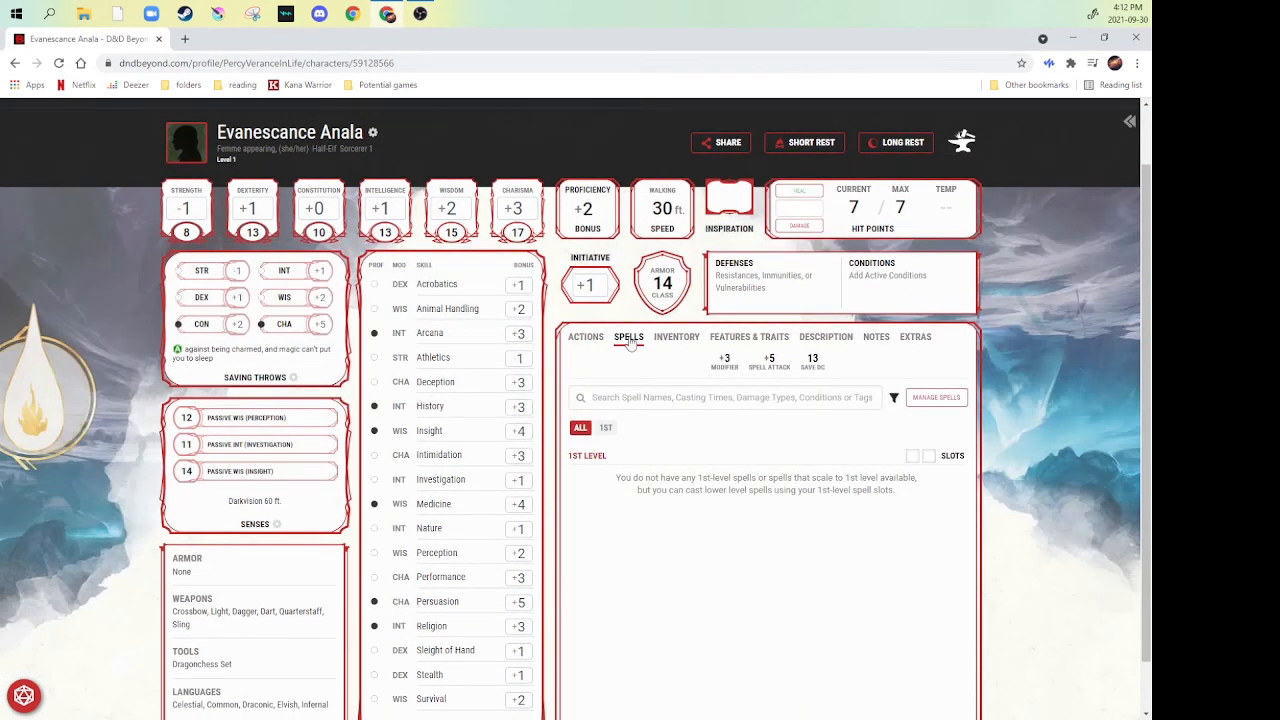
pyautogui.click(936, 398)
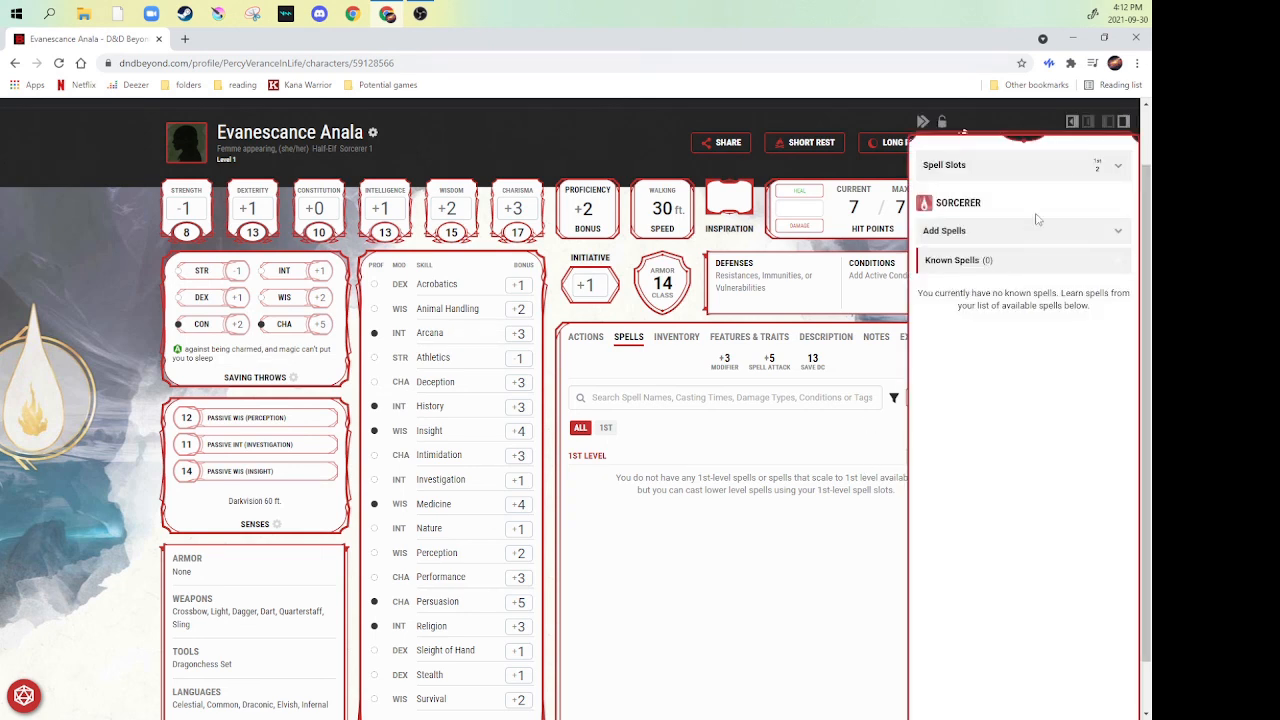
pyautogui.click(1111, 175)
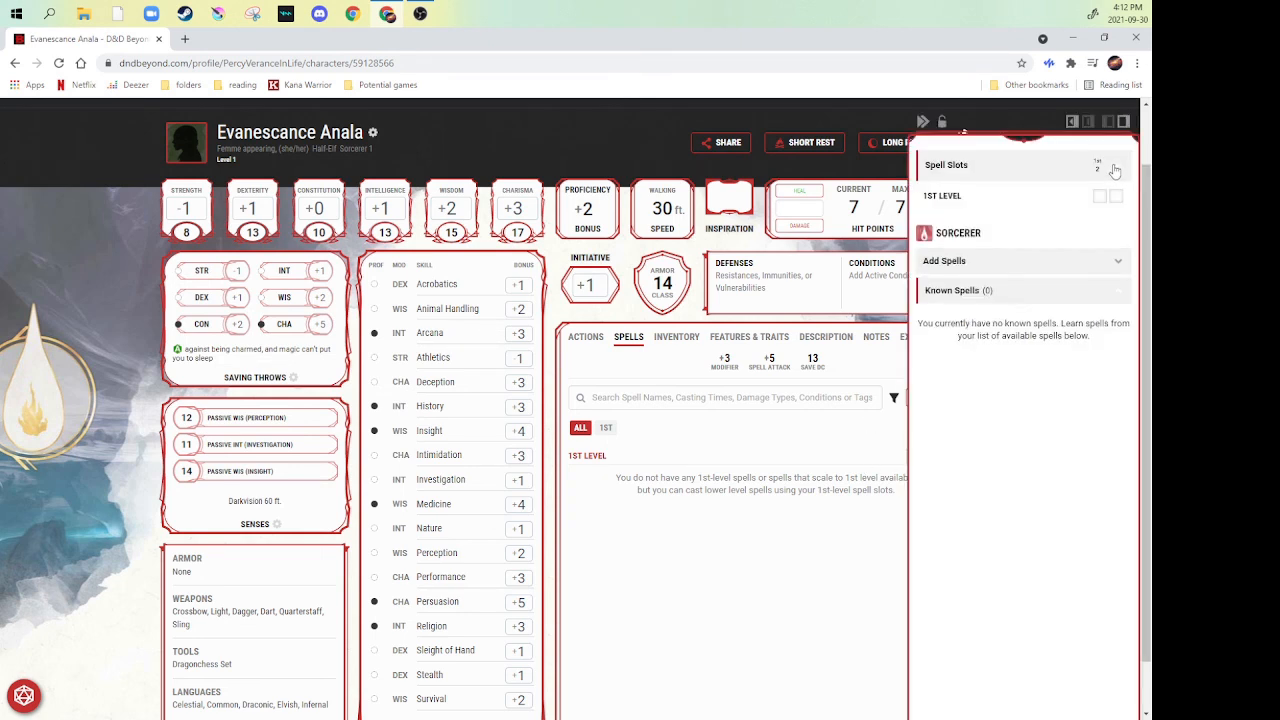
pyautogui.click(1117, 264)
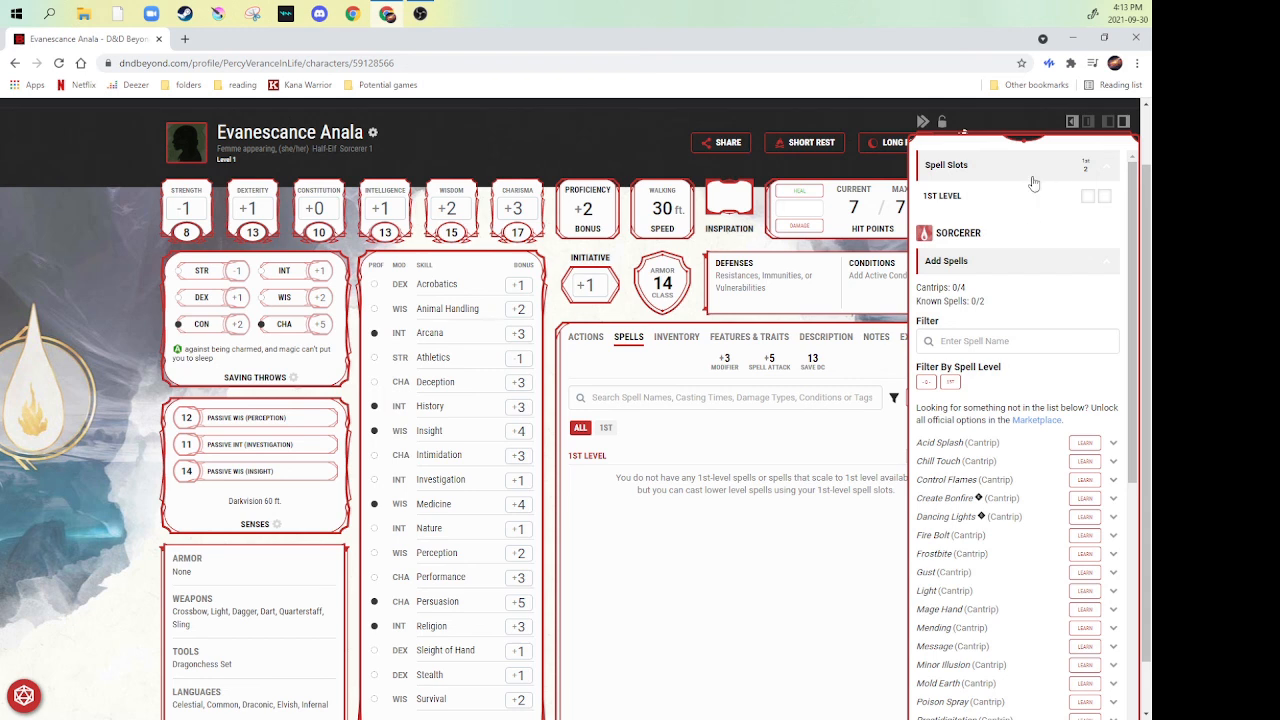
pyautogui.scroll(-2, 1022, 200)
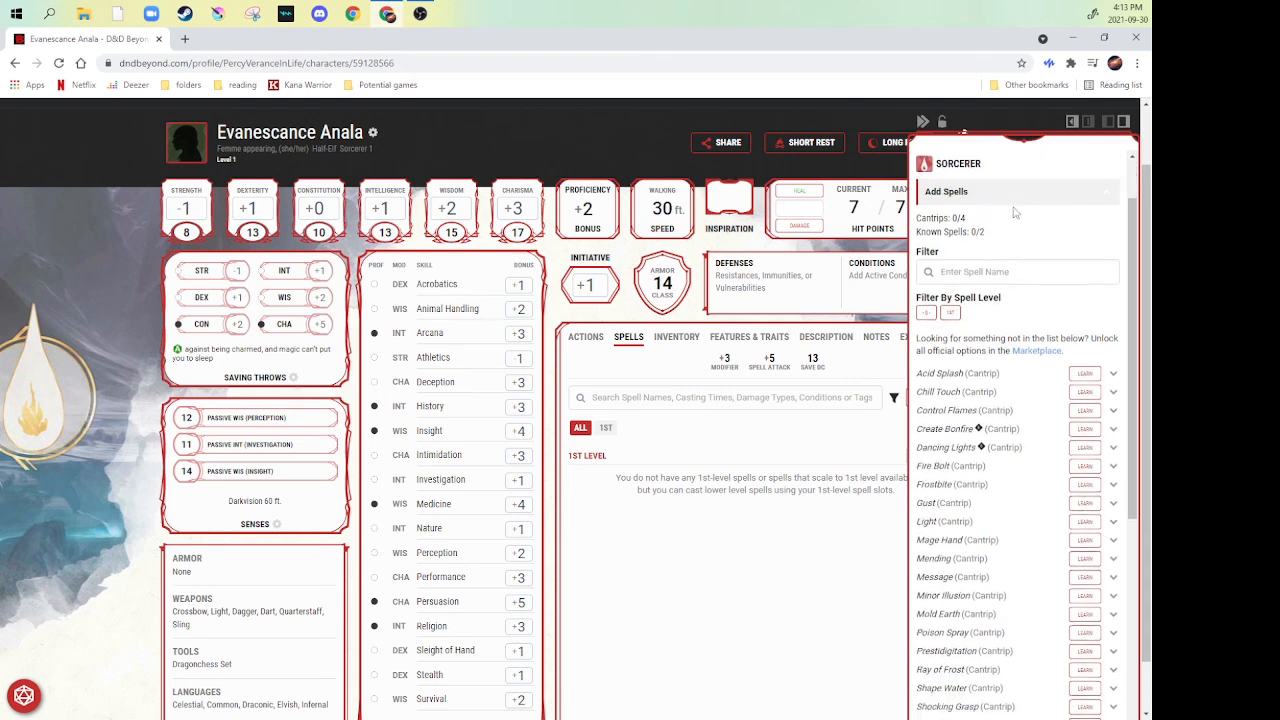
pyautogui.scroll(2, 1010, 230)
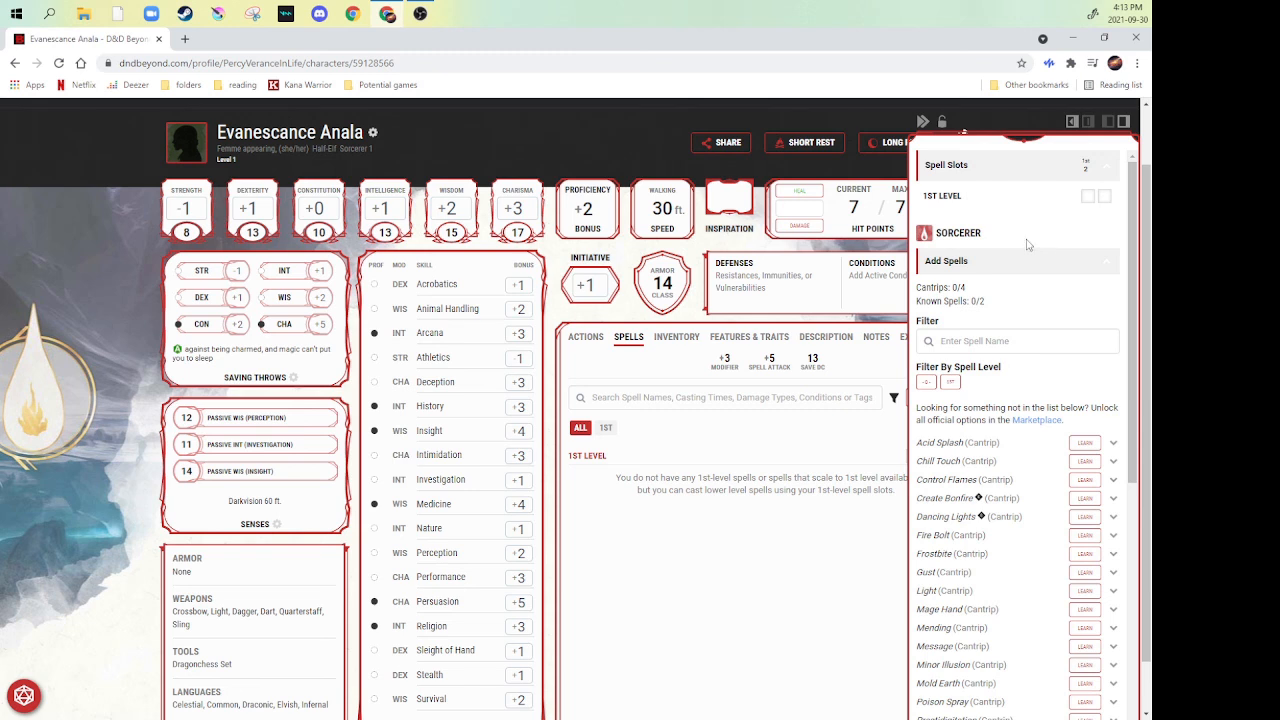
# - Learn the four Sorcerer cantrips Create Bonfire, Fire Bolt, Mage Hand and Message
pyautogui.scroll(-1, 1002, 310)
pyautogui.scroll(-2, 1000, 311)
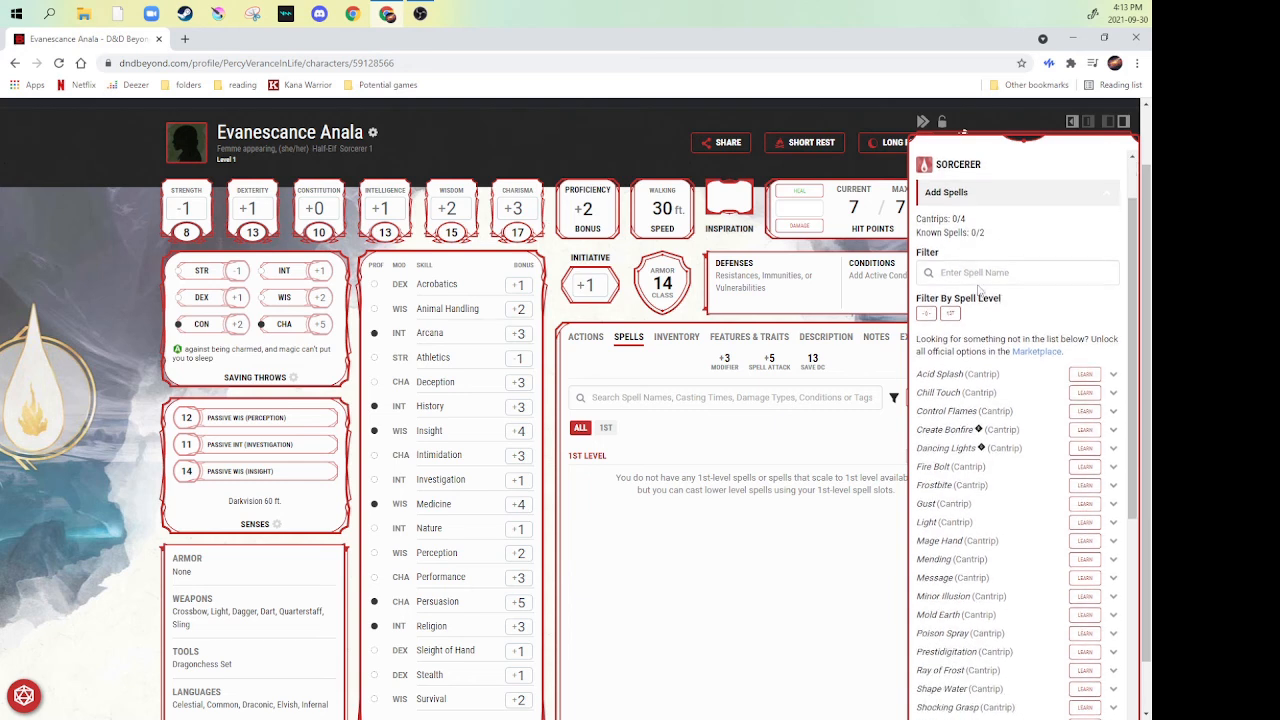
pyautogui.scroll(-2, 997, 250)
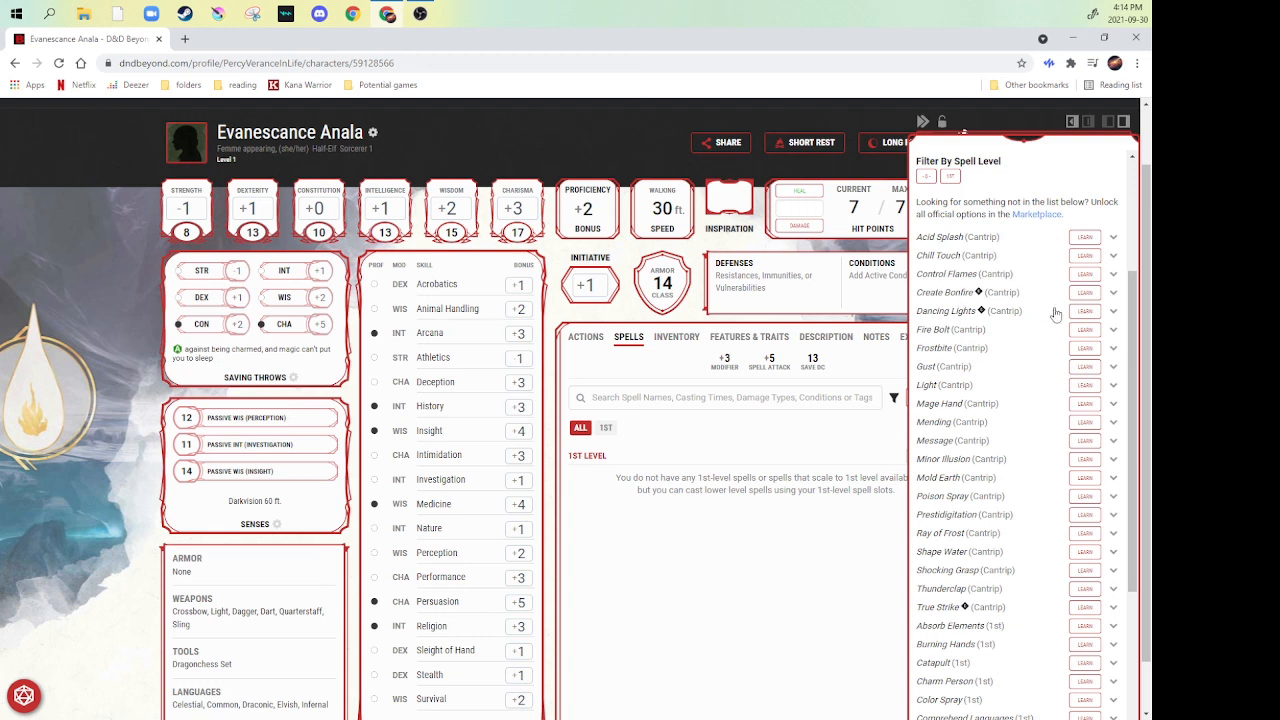
pyautogui.click(1086, 293)
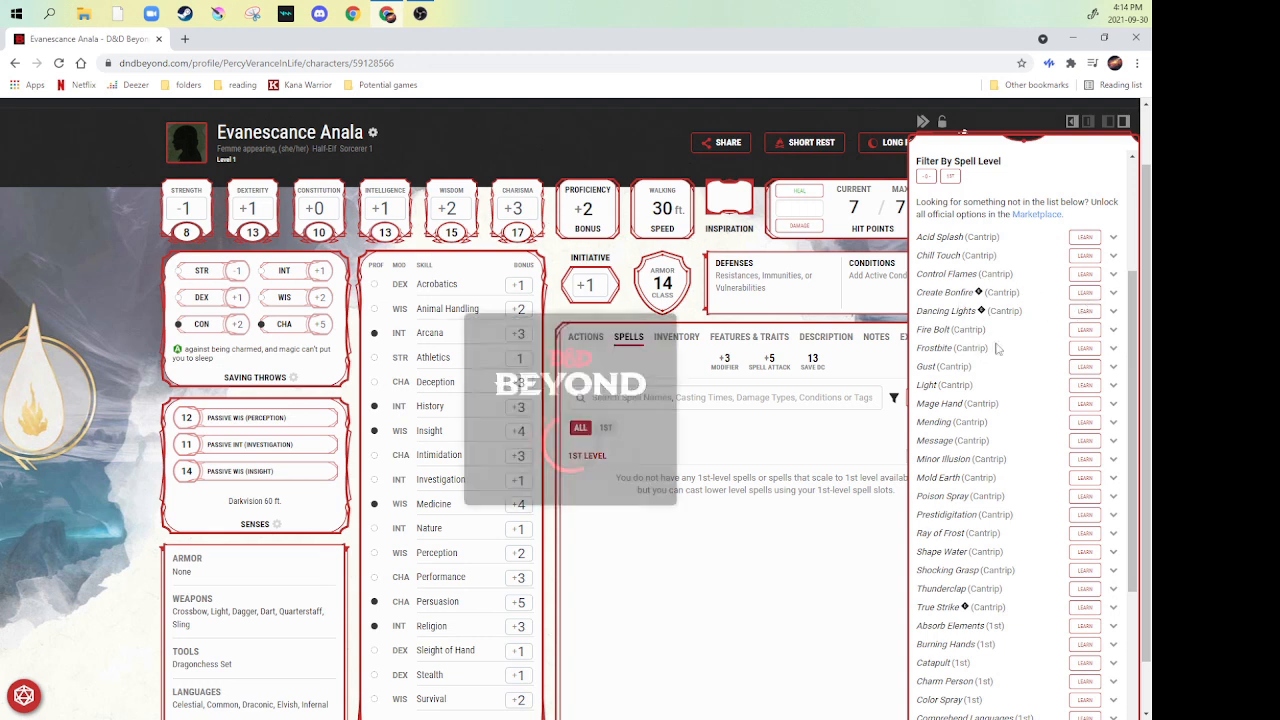
pyautogui.click(1085, 329)
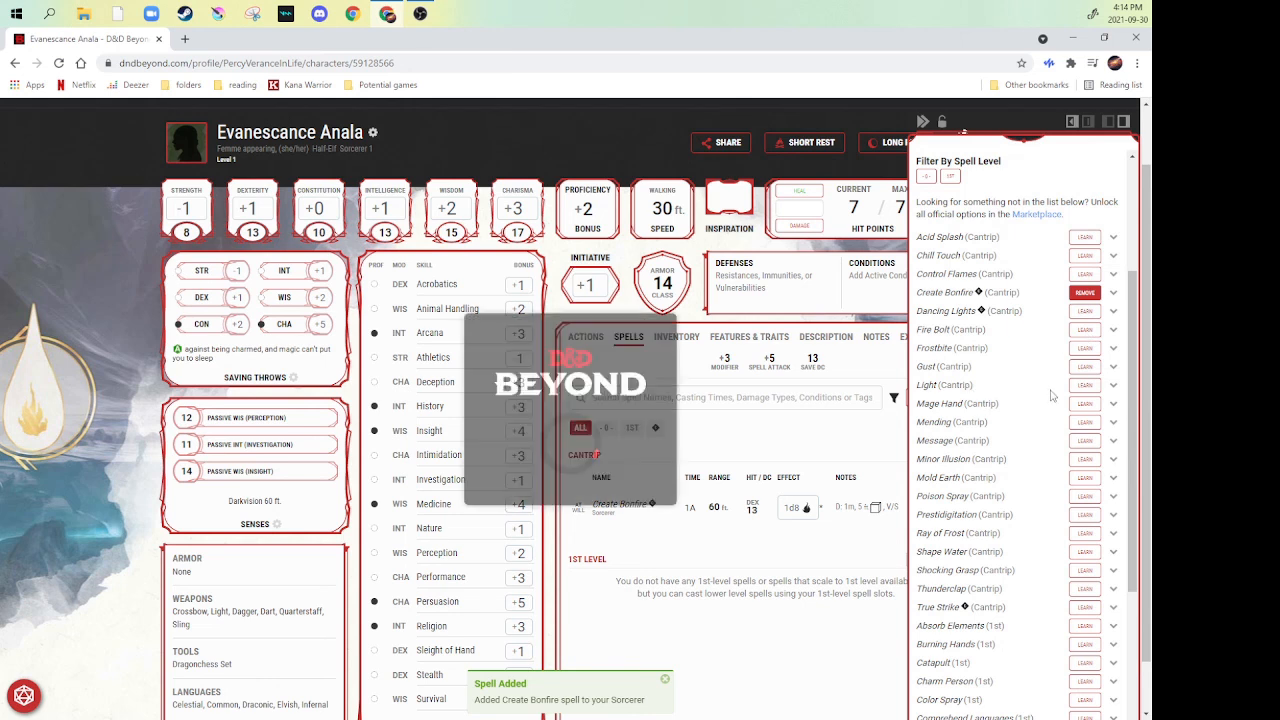
pyautogui.click(1087, 405)
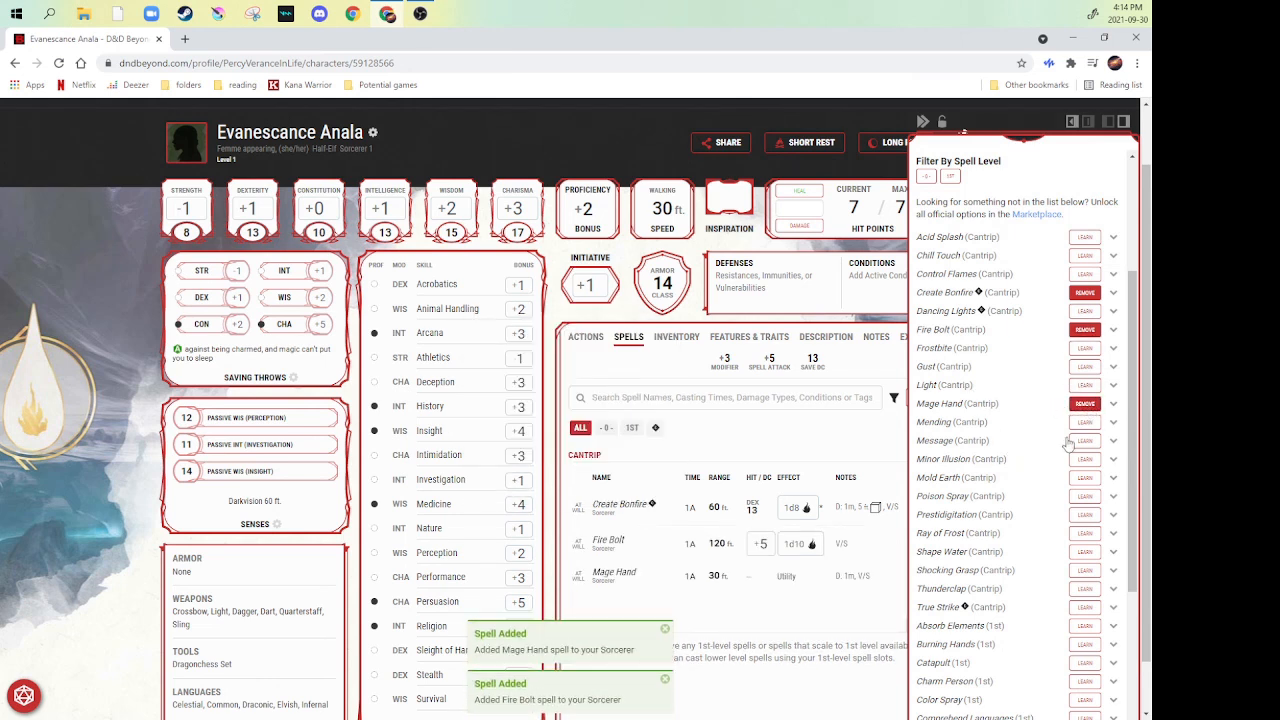
pyautogui.click(1084, 441)
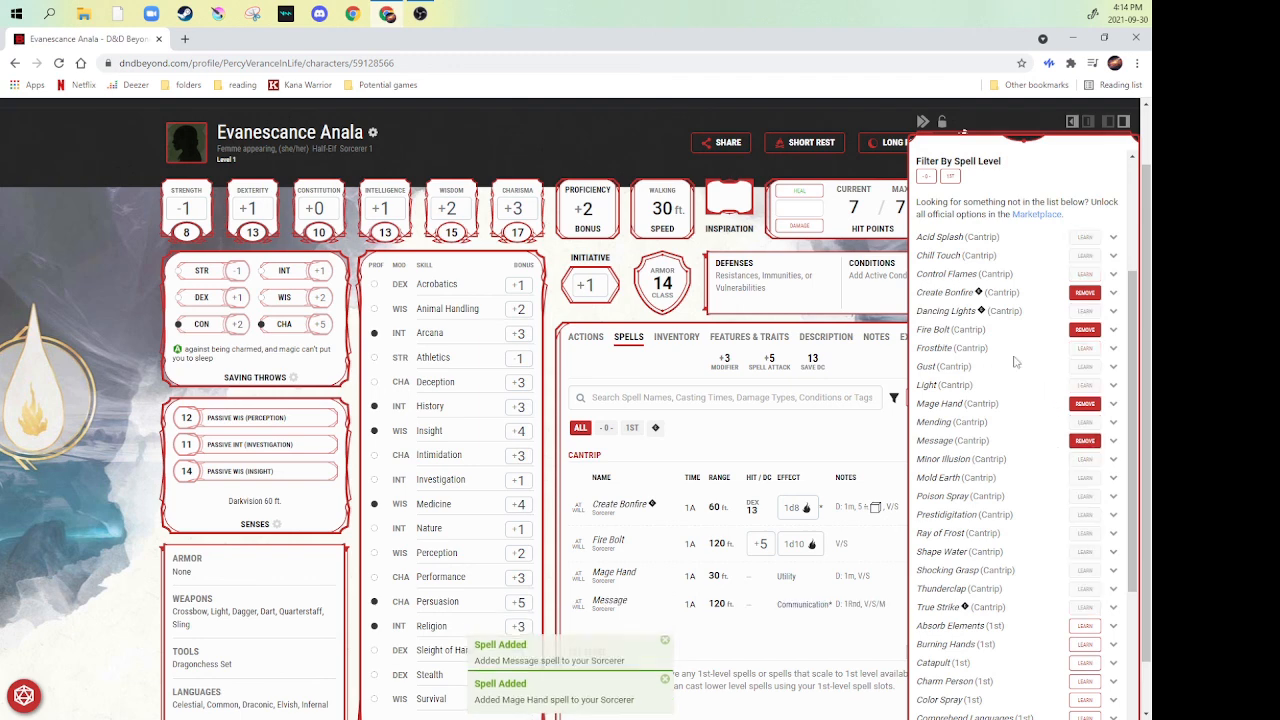
# - Expand the Acid Splash cantrip in the available spells and read its description
pyautogui.scroll(5, 1005, 349)
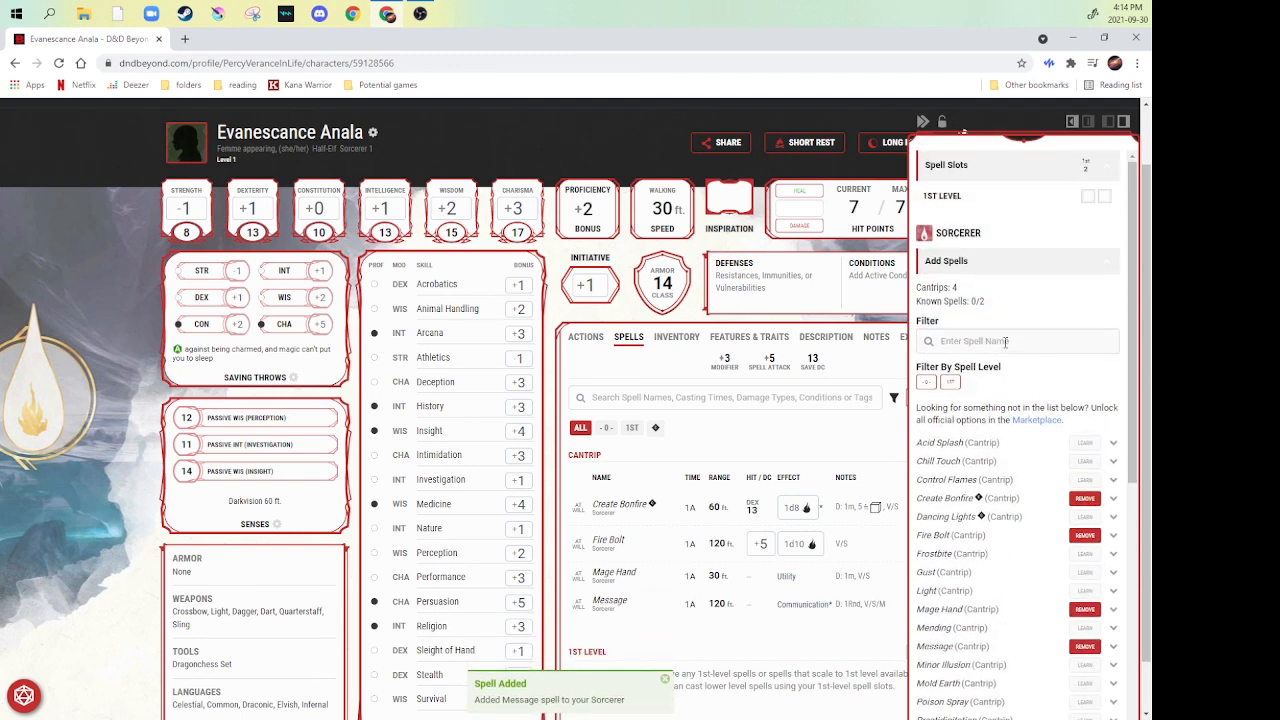
pyautogui.scroll(-3, 1005, 342)
pyautogui.scroll(-1, 1005, 342)
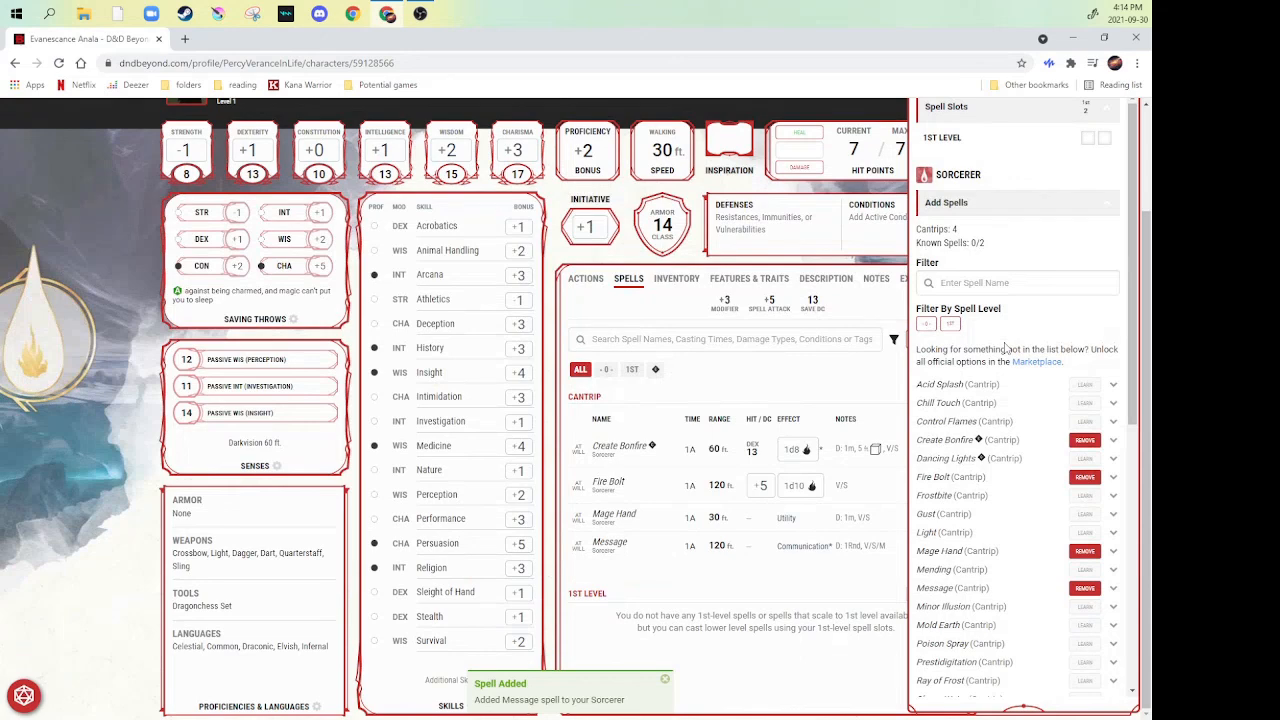
pyautogui.click(1114, 388)
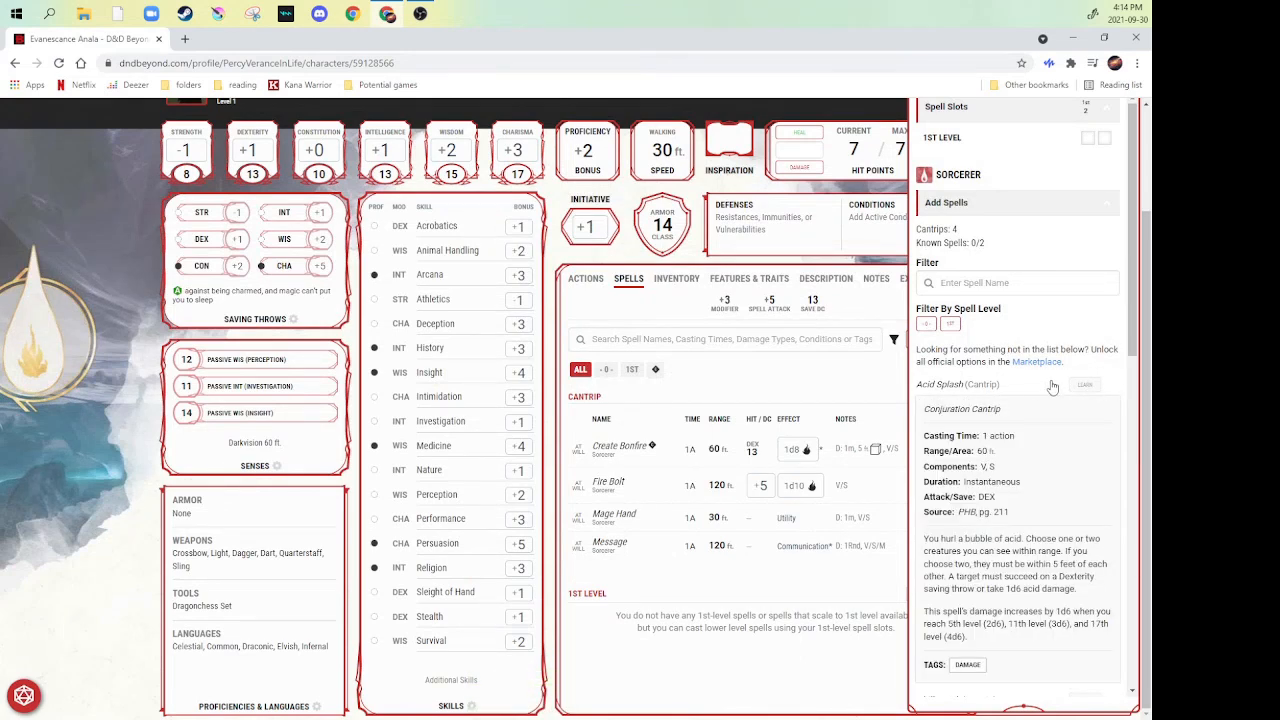
pyautogui.scroll(-2, 1040, 400)
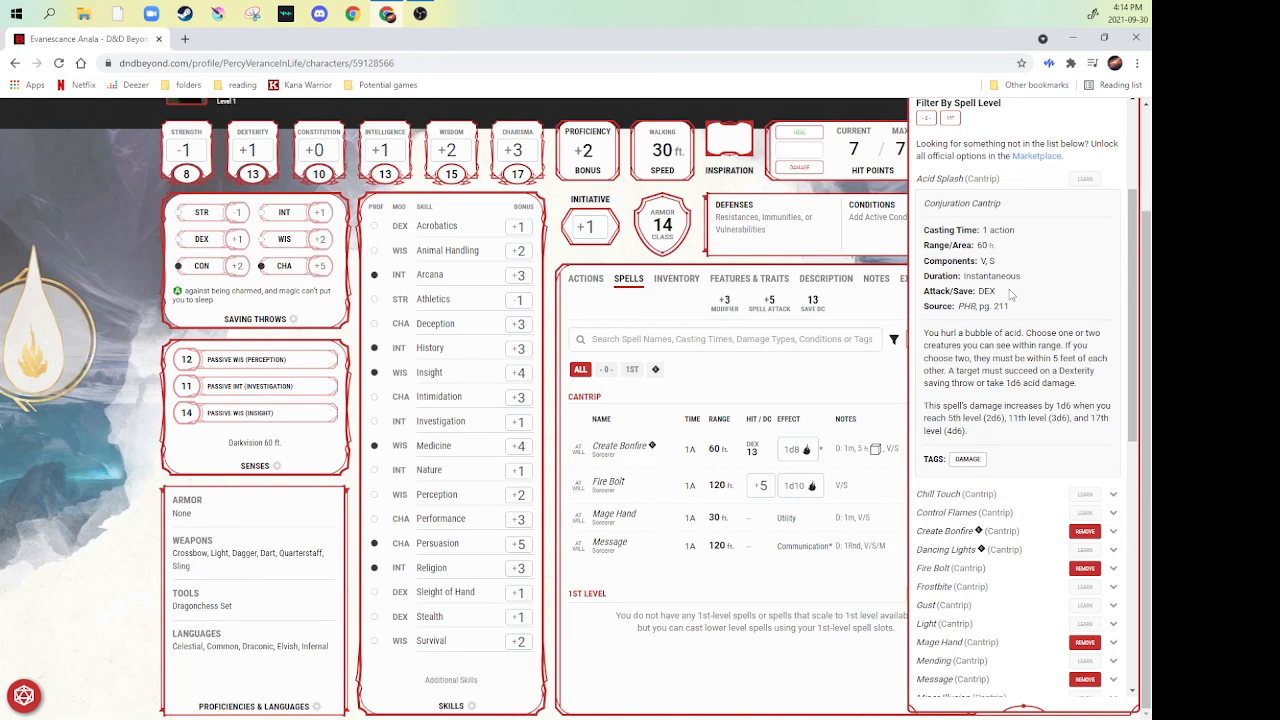
# - Learn the 1st-level Sorcerer spells Disguise Self and Ice Knife
pyautogui.scroll(-8, 1010, 293)
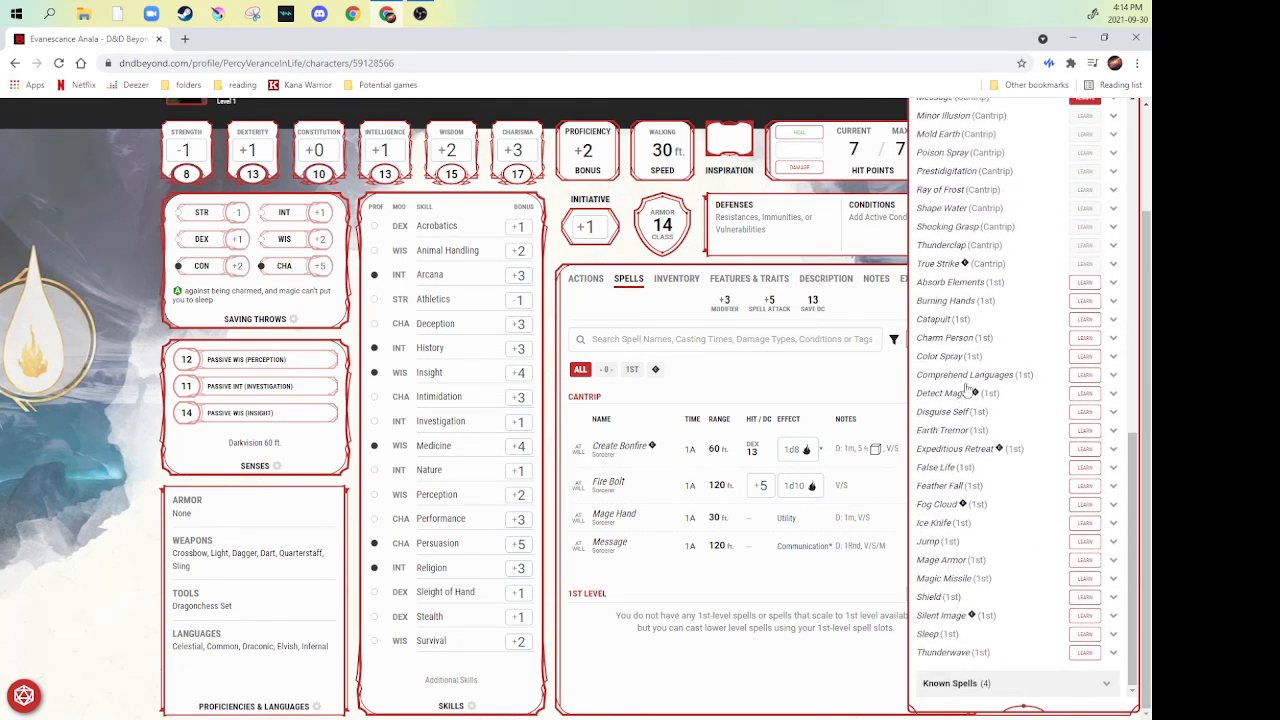
pyautogui.click(1076, 414)
pyautogui.click(1084, 523)
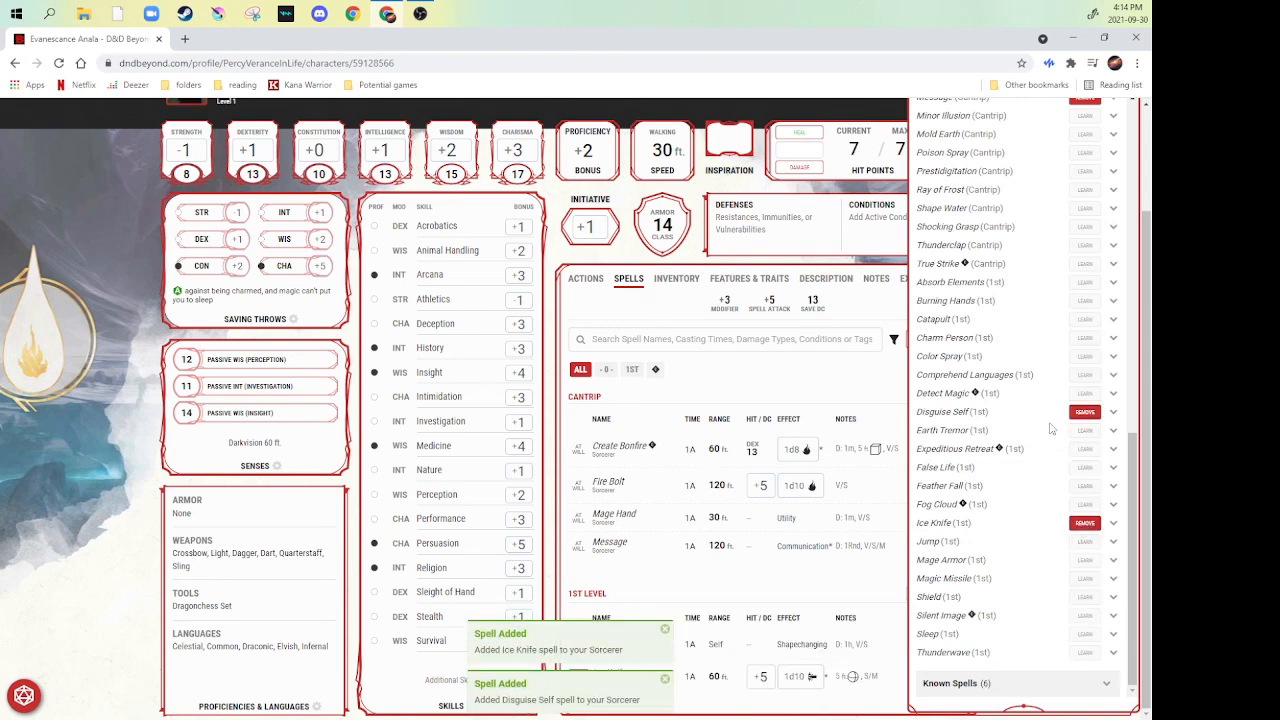
# - Collapse the Add Spells list and expand Known Spells to review the learned spells
pyautogui.scroll(10, 1058, 440)
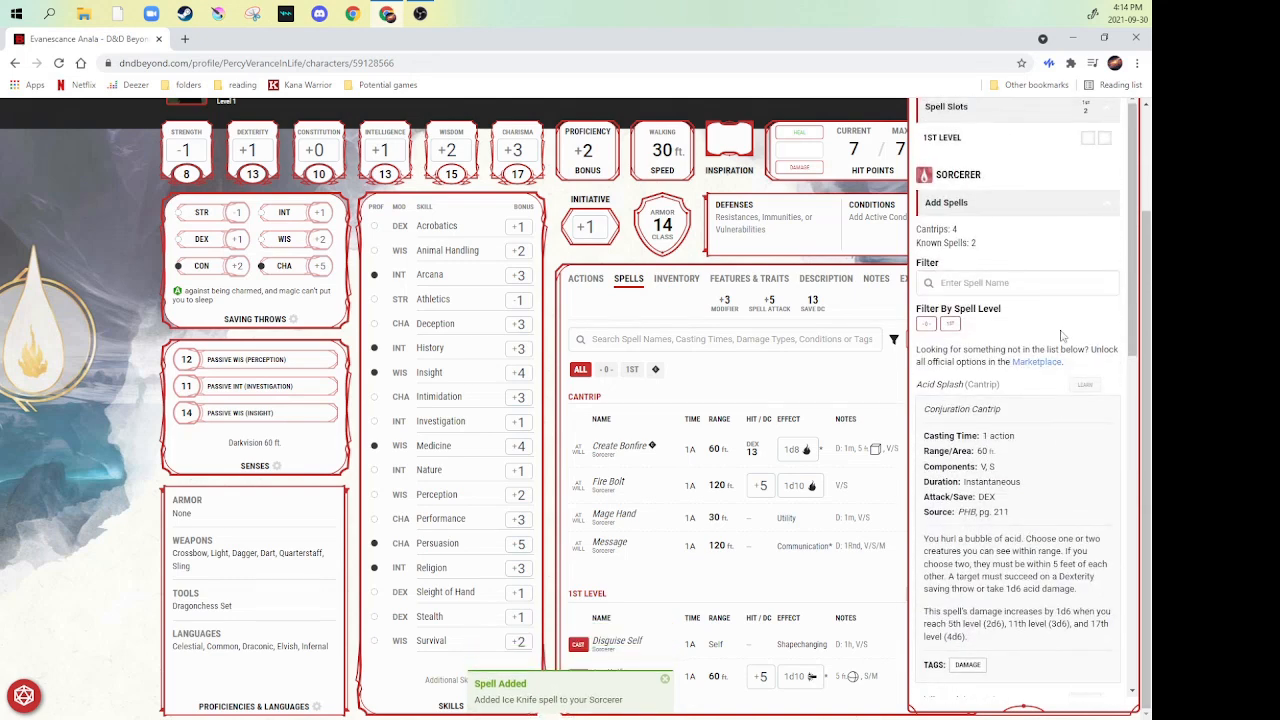
pyautogui.click(1083, 207)
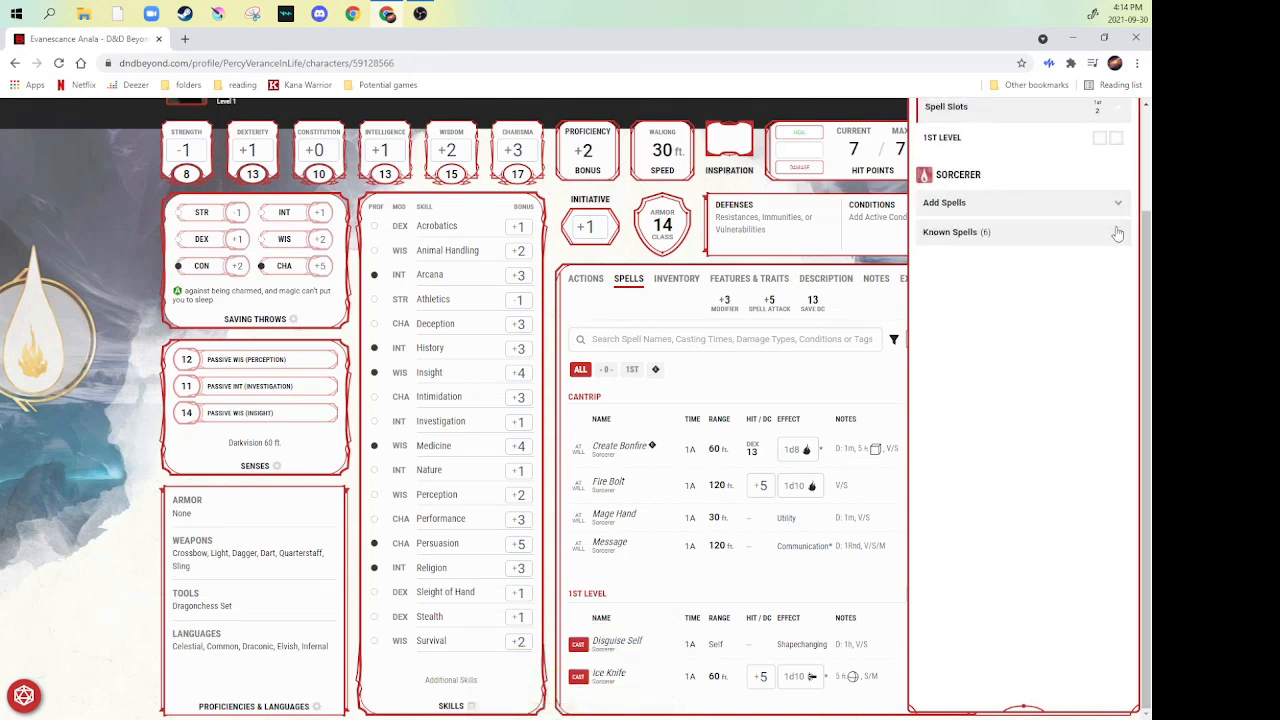
pyautogui.click(1117, 232)
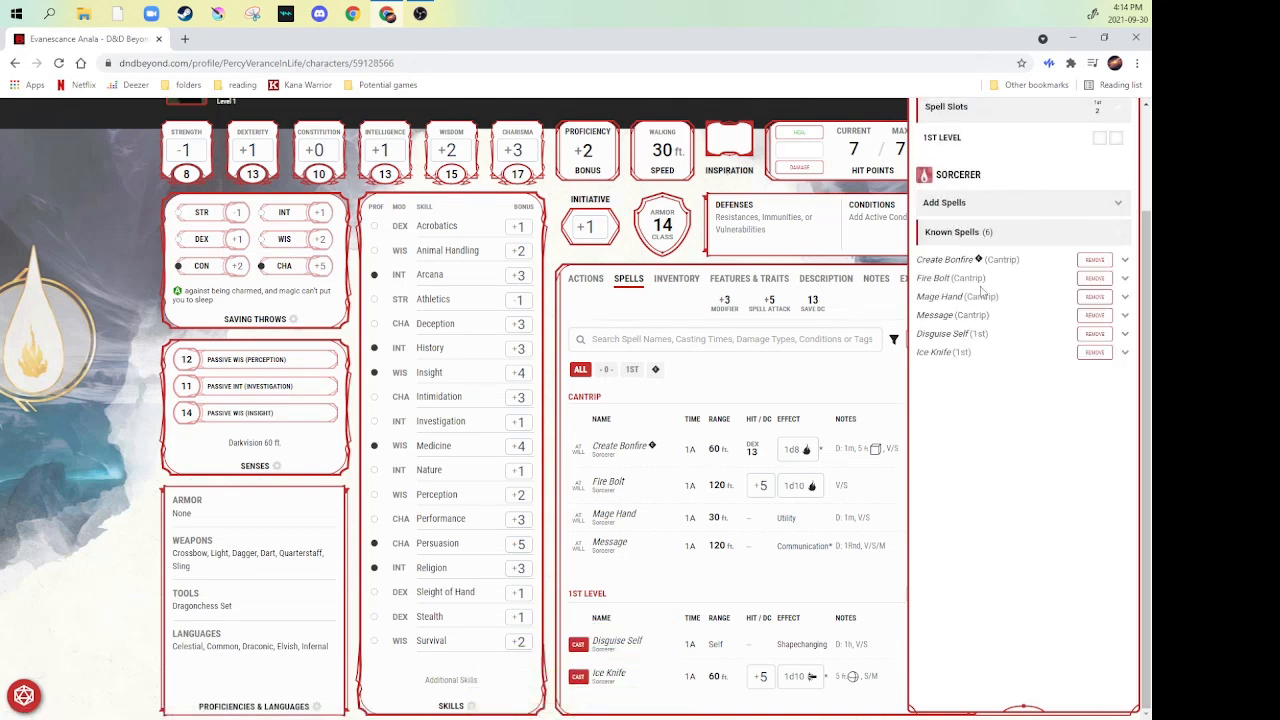
# - Close spell management, view the details of Create Bonfire on the character sheet and close them again
pyautogui.click(624, 284)
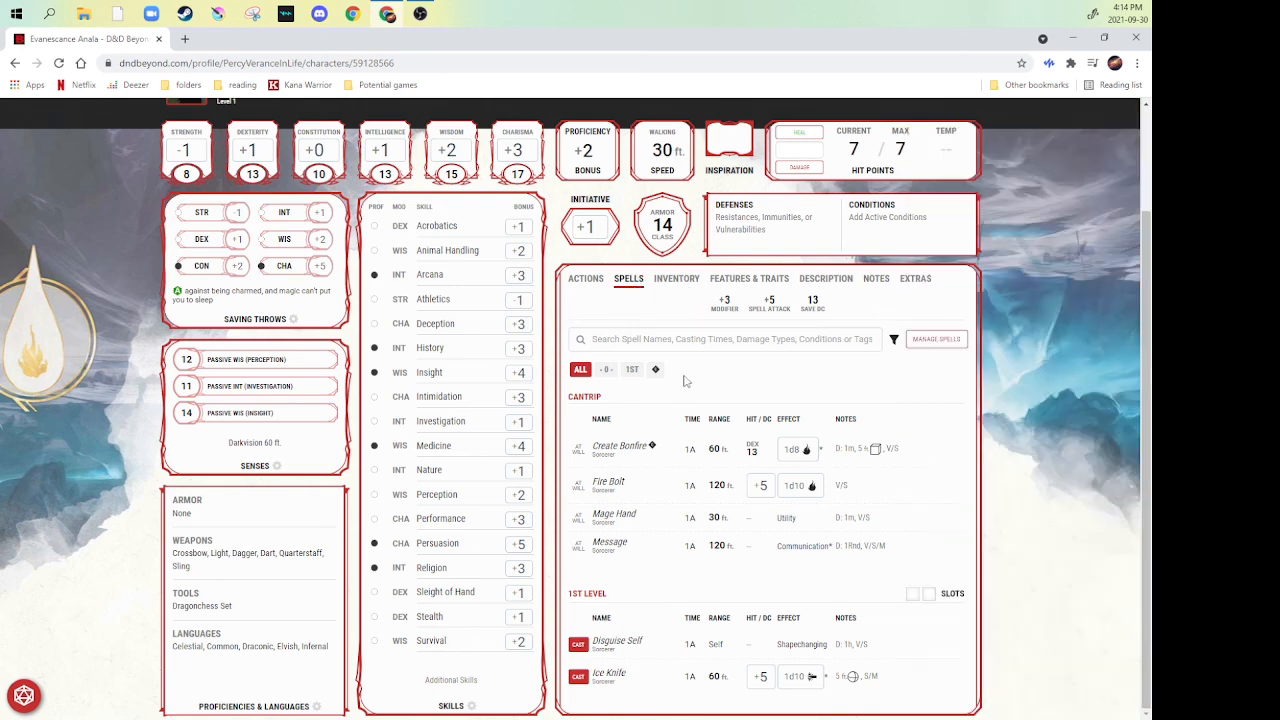
pyautogui.click(625, 448)
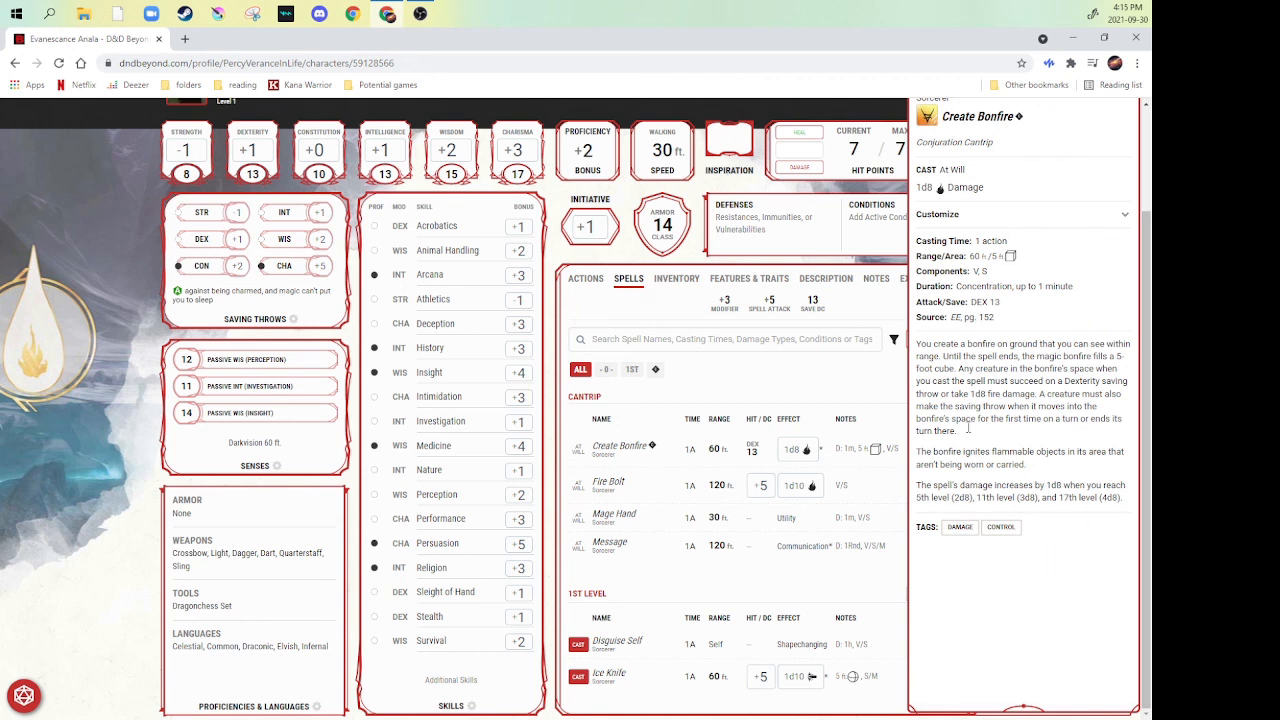
pyautogui.click(752, 371)
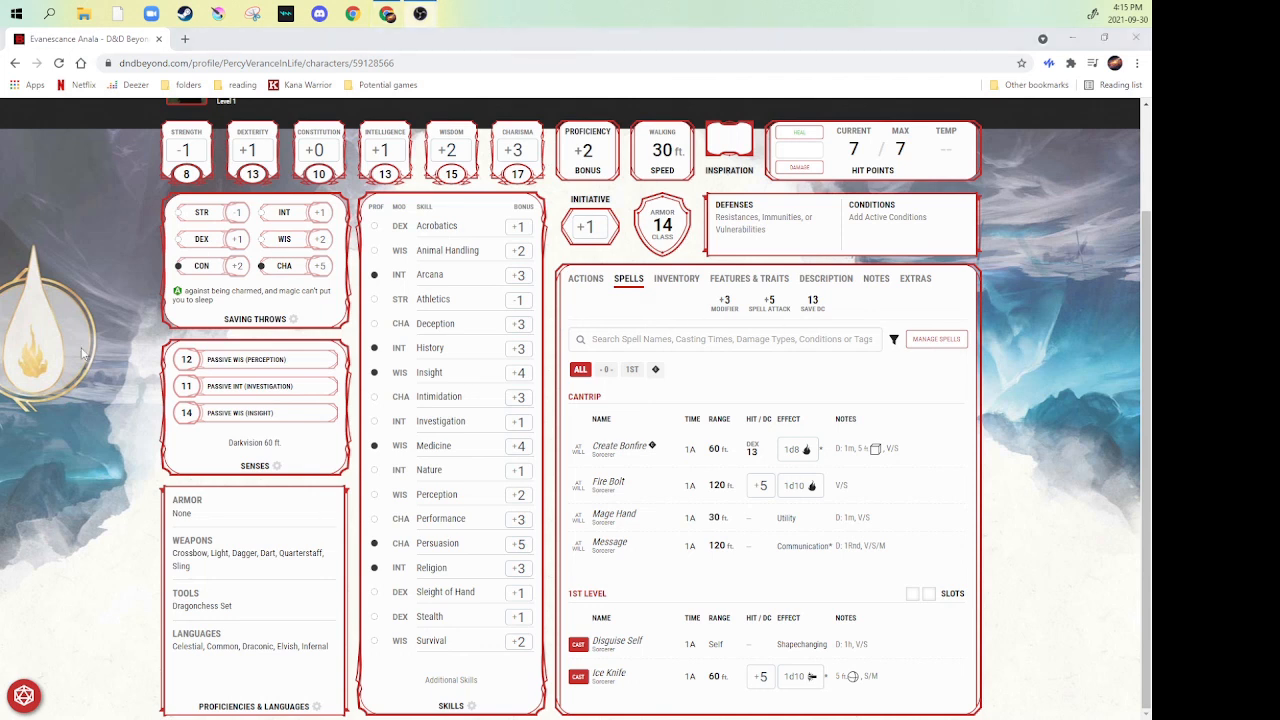